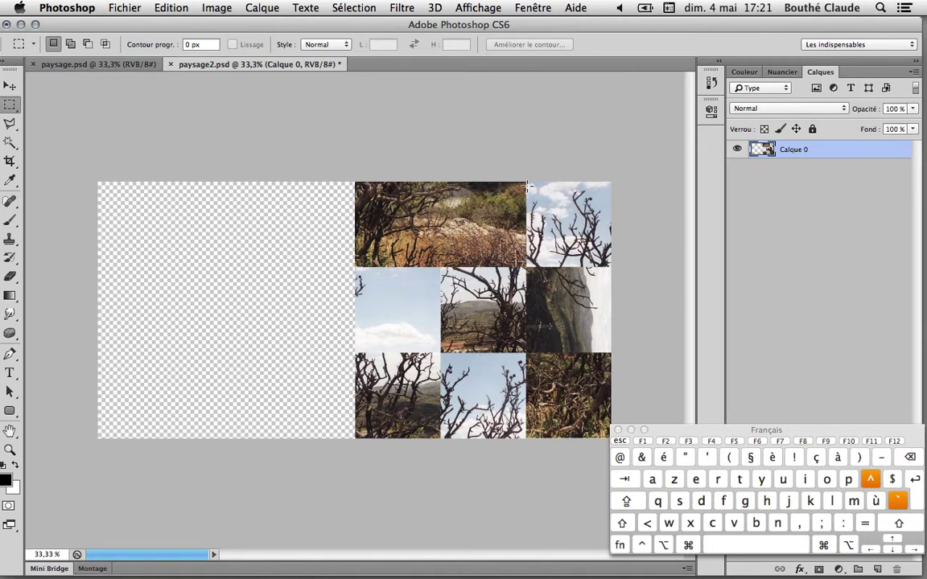
# Marquee-select the top-right sky-and-branches tile, and use Transform Selection to fit its edges at 99.72% width and 100.86% height.
pyautogui.moveTo(526, 181); pyautogui.dragTo(611, 266)
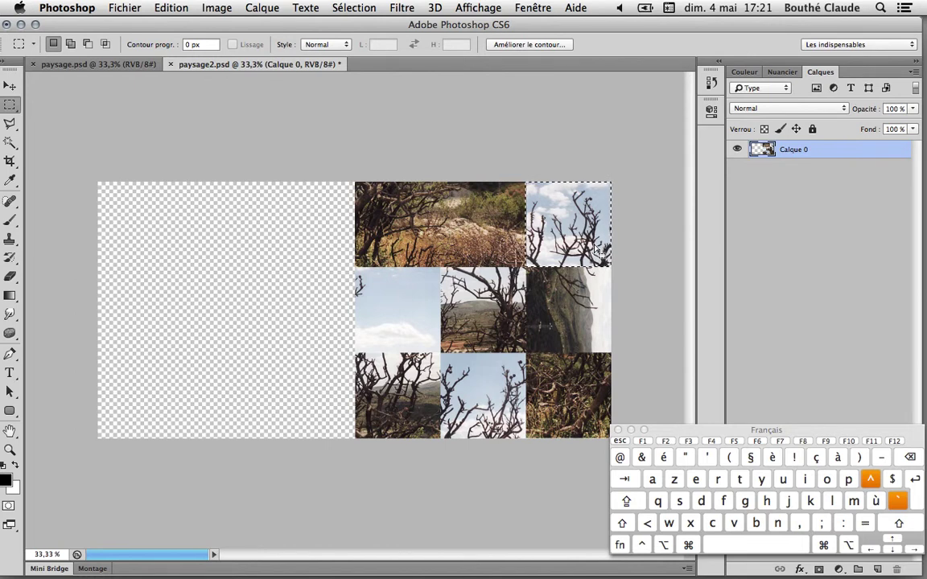
pyautogui.press('z')
pyautogui.moveTo(579, 231); pyautogui.dragTo(419, 283)
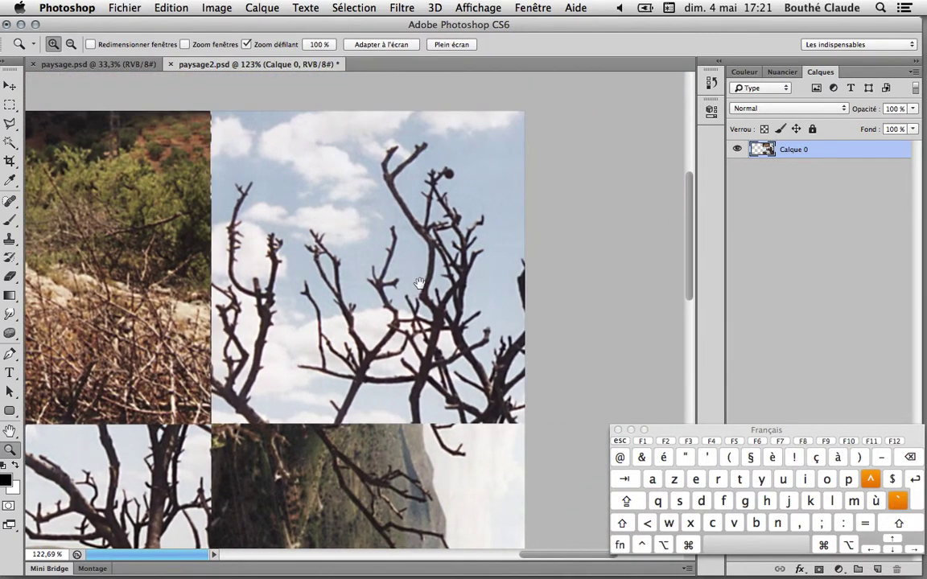
pyautogui.click(346, 7)
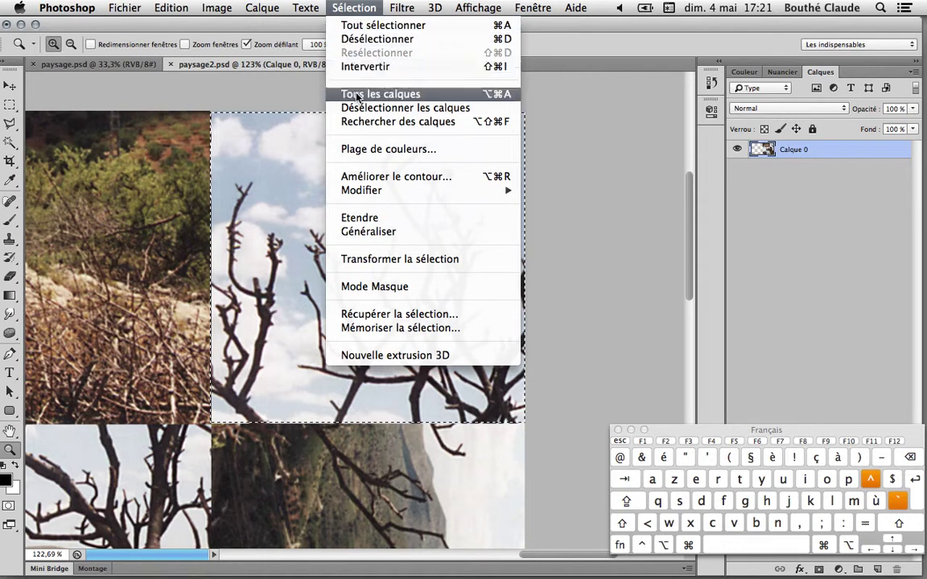
pyautogui.click(355, 259)
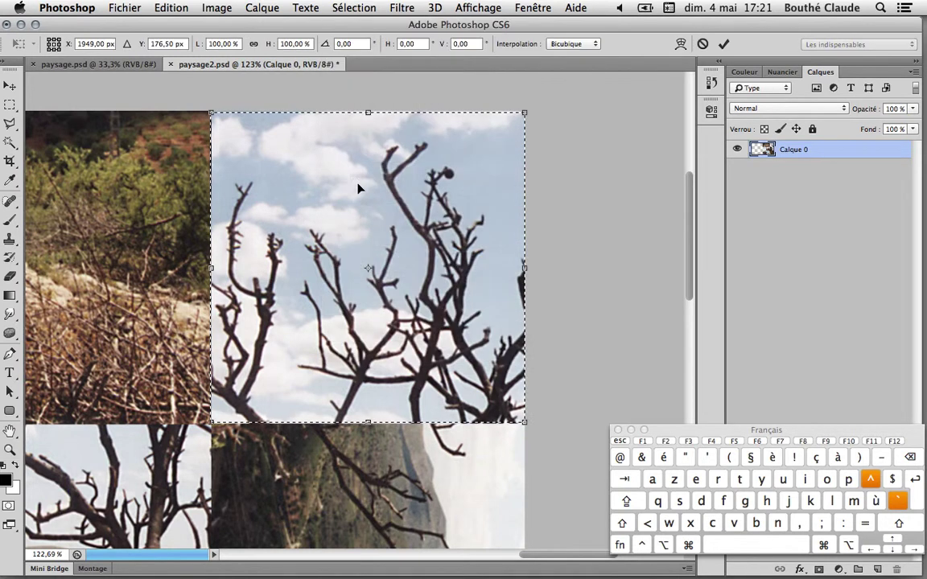
pyautogui.moveTo(368, 113); pyautogui.dragTo(367, 112)
pyautogui.moveTo(210, 270); pyautogui.dragTo(213, 275)
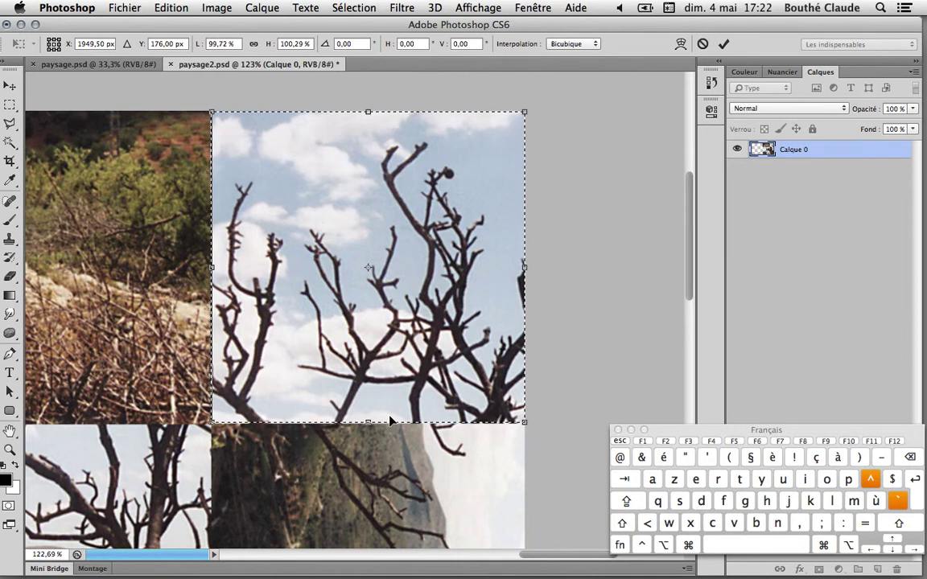
pyautogui.moveTo(368, 423); pyautogui.dragTo(368, 424)
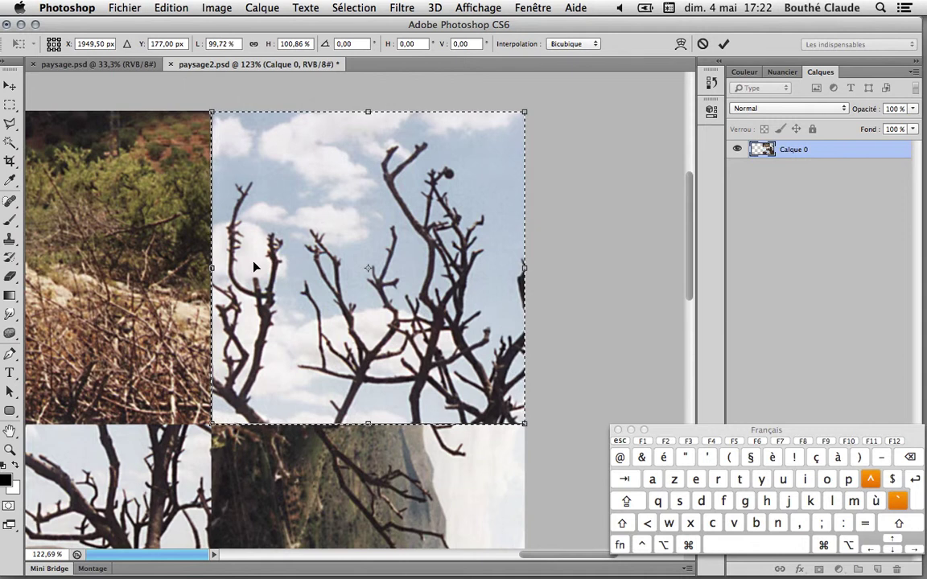
pyautogui.press('super+plus')
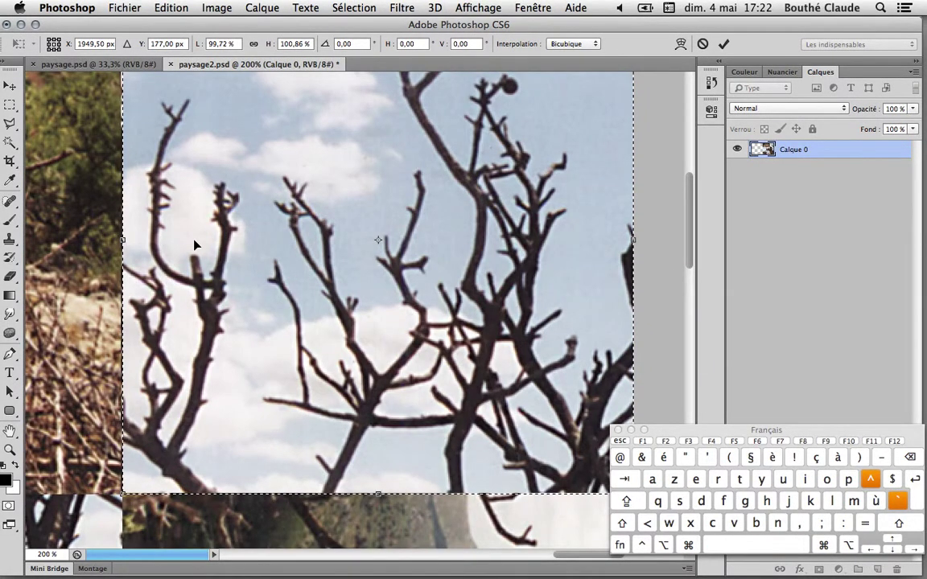
pyautogui.press('z')
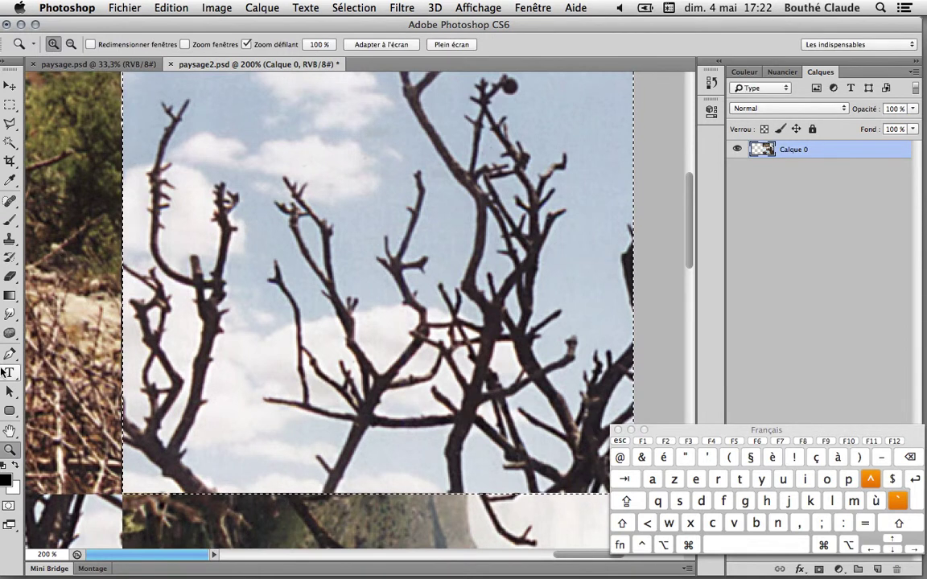
# Duplicate the selected sky-and-branches tile onto a new layer and move the copy to the upper left of the empty transparent area.
pyautogui.click(11, 431)
pyautogui.doubleClick(10, 431)
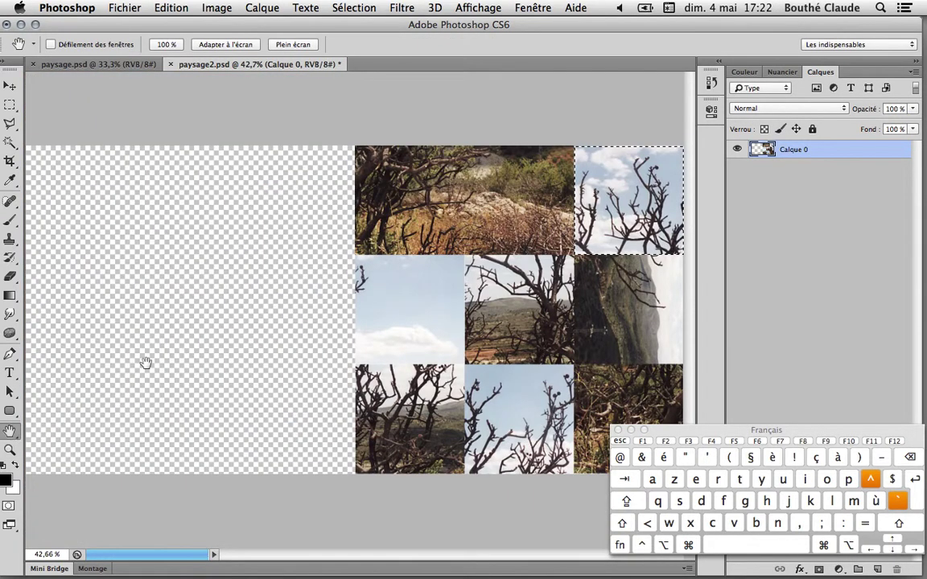
pyautogui.click(171, 7)
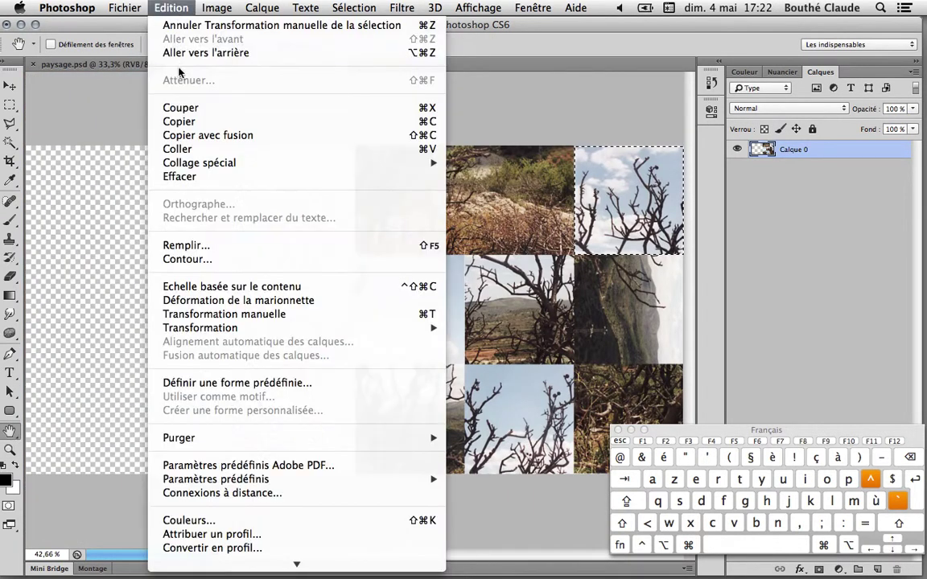
pyautogui.click(182, 122)
pyautogui.click(170, 8)
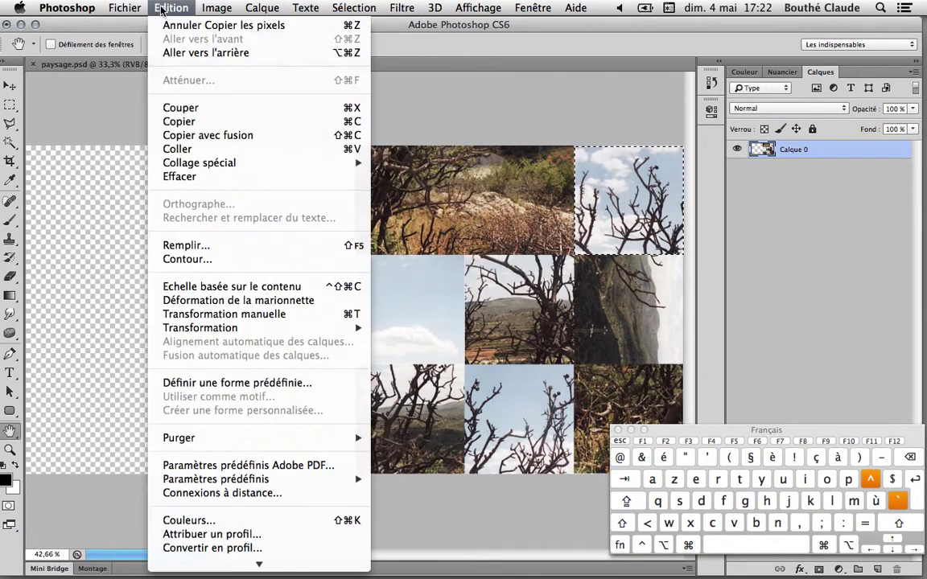
pyautogui.click(183, 149)
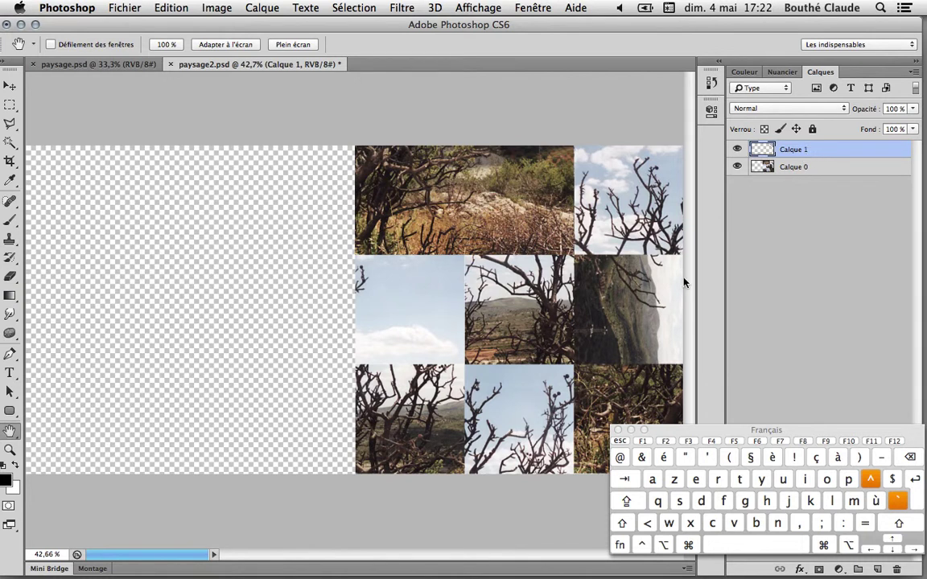
pyautogui.press('v')
pyautogui.moveTo(656, 213); pyautogui.dragTo(160, 216)
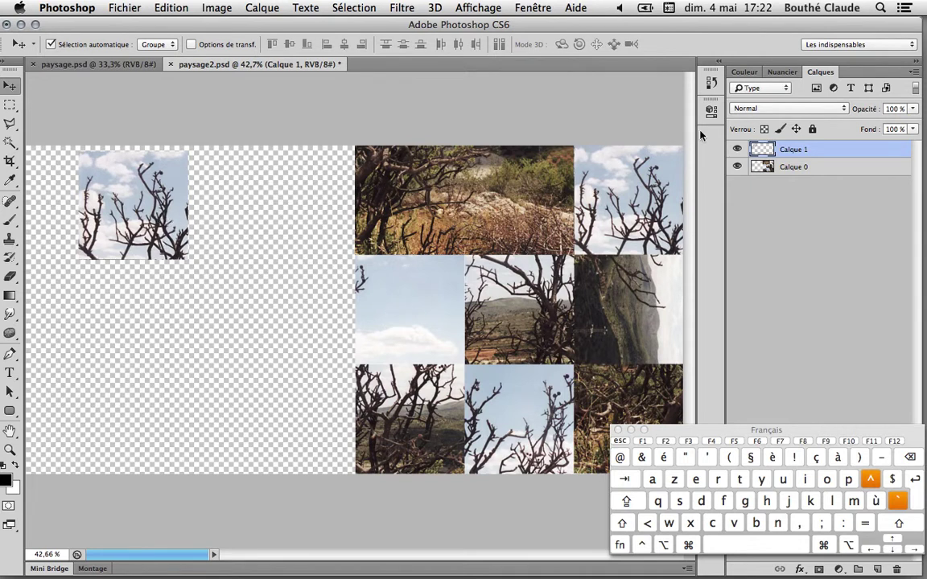
# Load the pixels of Calque 1 as a selection and move the outline over the cloud tile in the mosaic's middle row.
pyautogui.rightClick(761, 151)
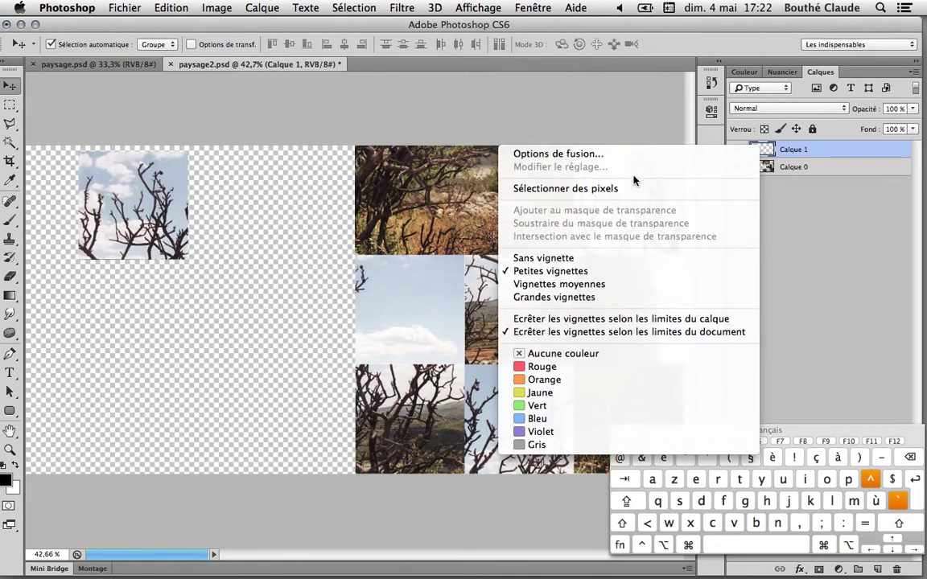
pyautogui.click(573, 188)
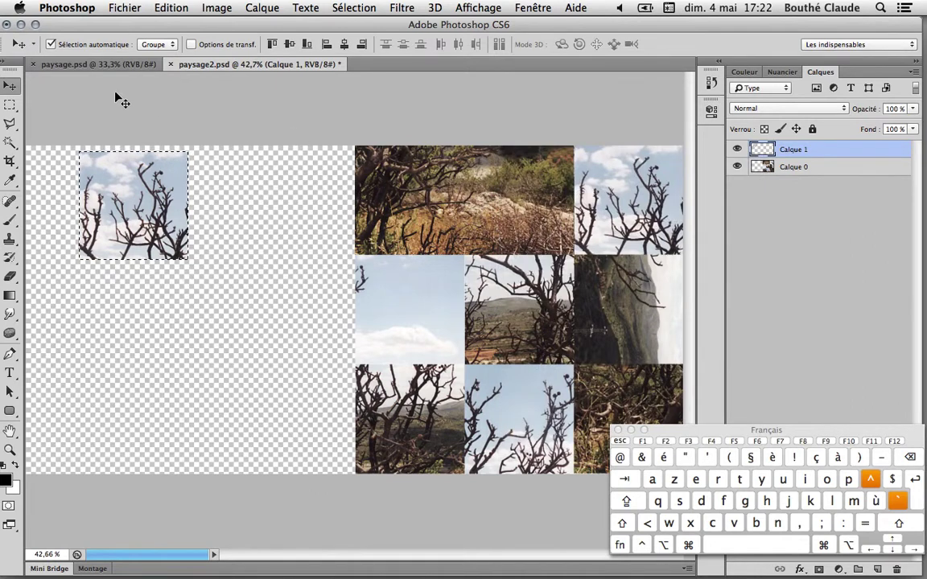
pyautogui.click(10, 106)
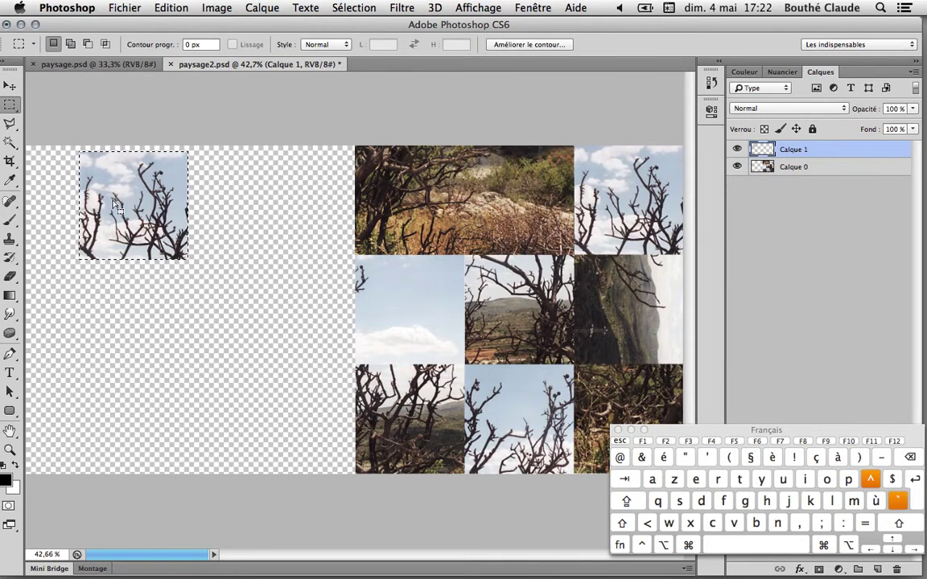
pyautogui.moveTo(111, 199); pyautogui.dragTo(380, 299)
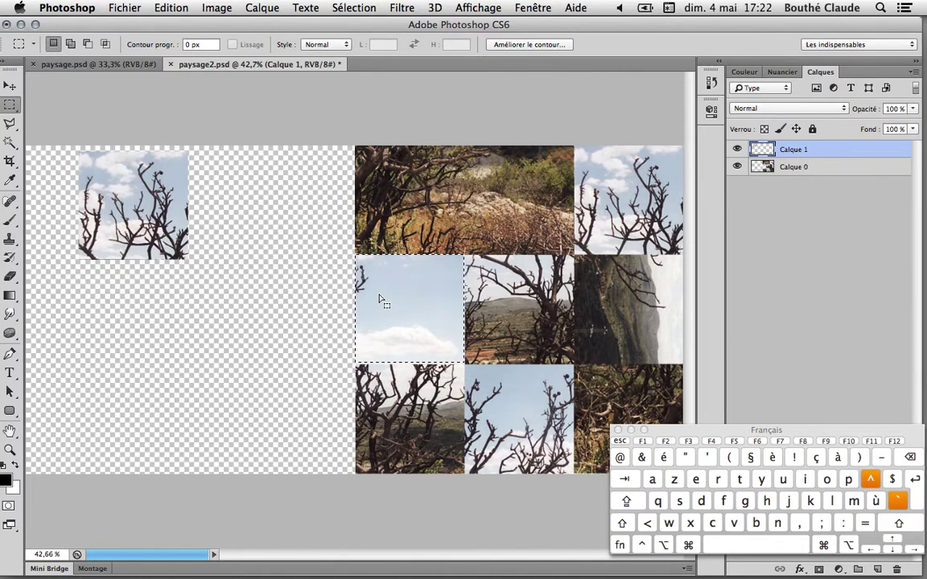
# Transform the selection to match the cloud tile's right and lower edges, scaling it to 100.57% in width and height.
pyautogui.press('z')
pyautogui.moveTo(343, 246); pyautogui.dragTo(279, 228)
pyautogui.press('space')
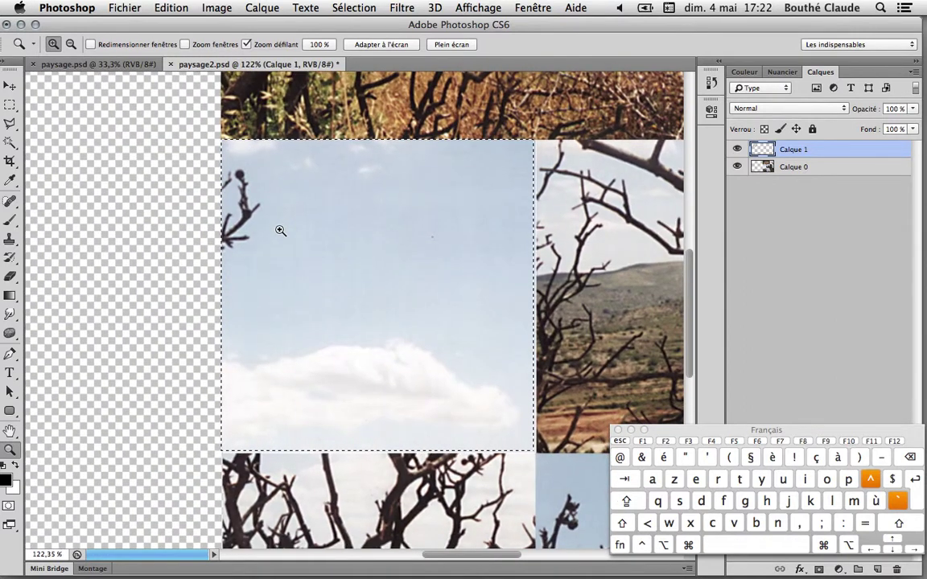
pyautogui.click(352, 8)
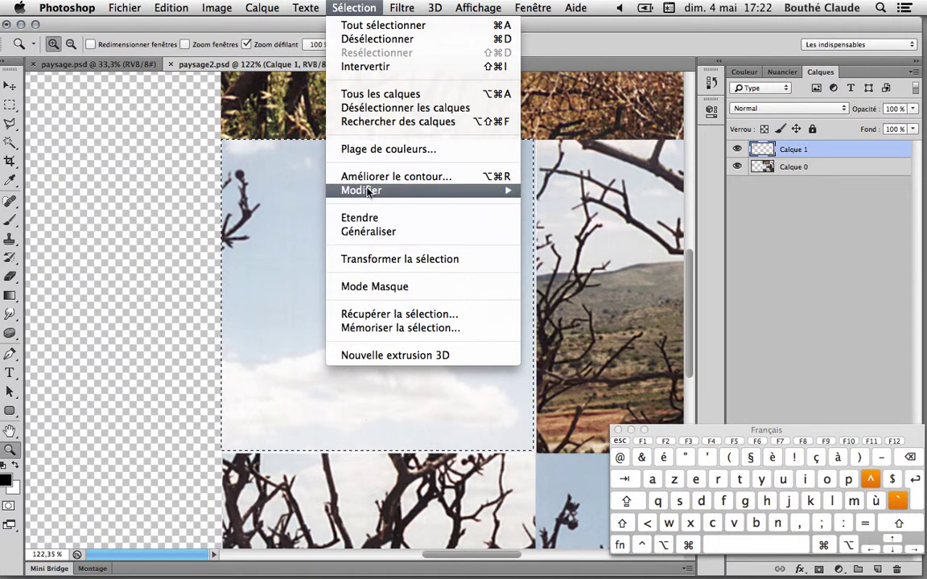
pyautogui.click(382, 258)
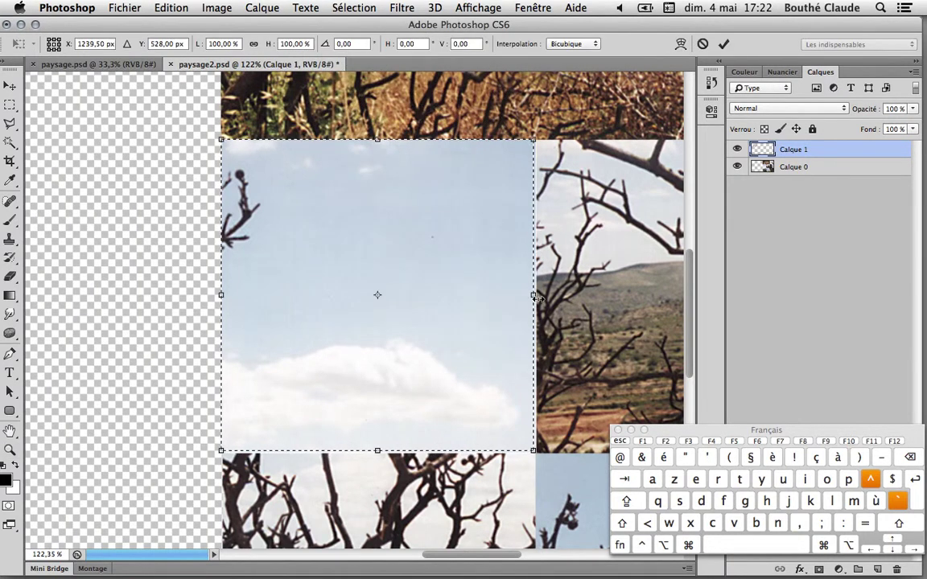
pyautogui.moveTo(534, 296); pyautogui.dragTo(536, 297)
pyautogui.moveTo(378, 448); pyautogui.dragTo(379, 451)
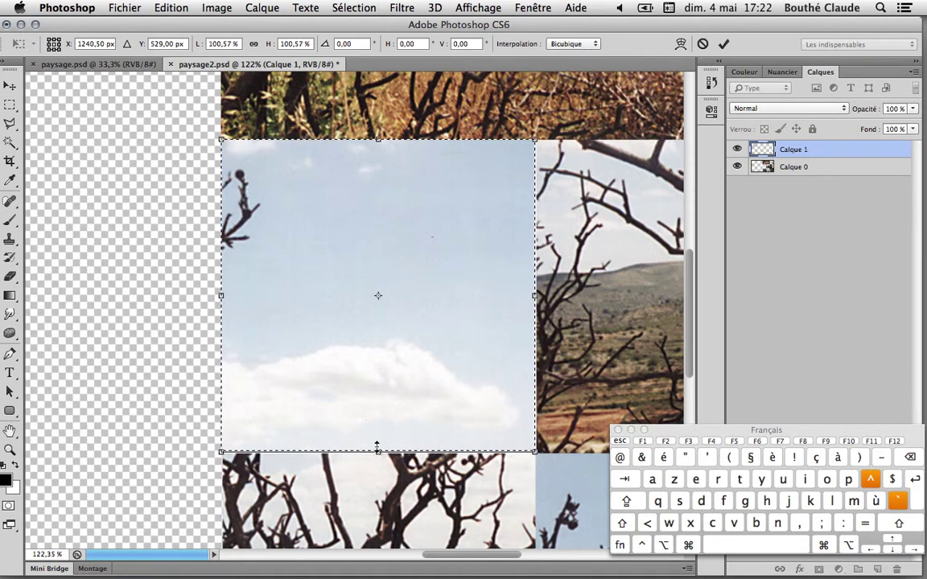
pyautogui.press('Return')
pyautogui.press('z')
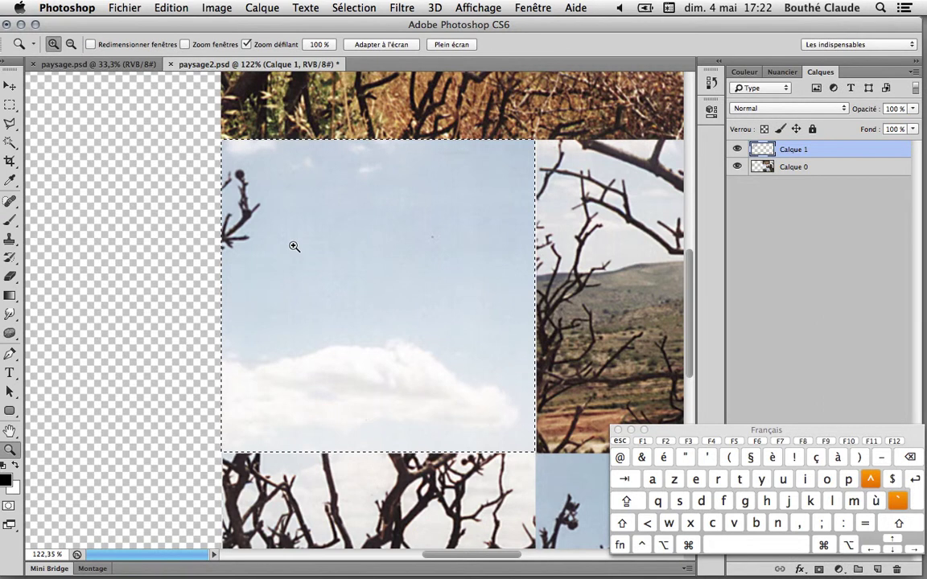
# Copy the selected cloud tile from Calque 0 and paste it as a new layer.
pyautogui.click(777, 166)
pyautogui.click(179, 7)
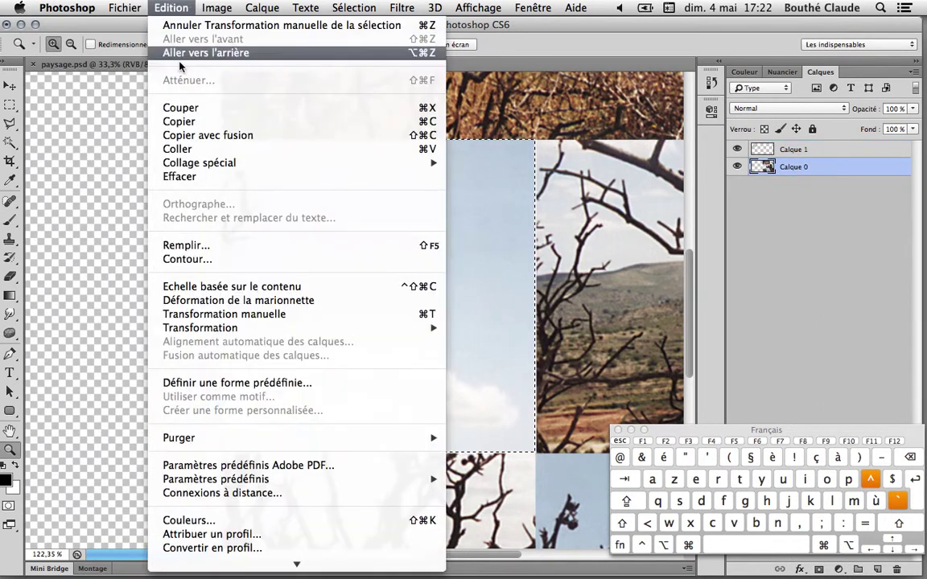
pyautogui.click(185, 124)
pyautogui.click(153, 10)
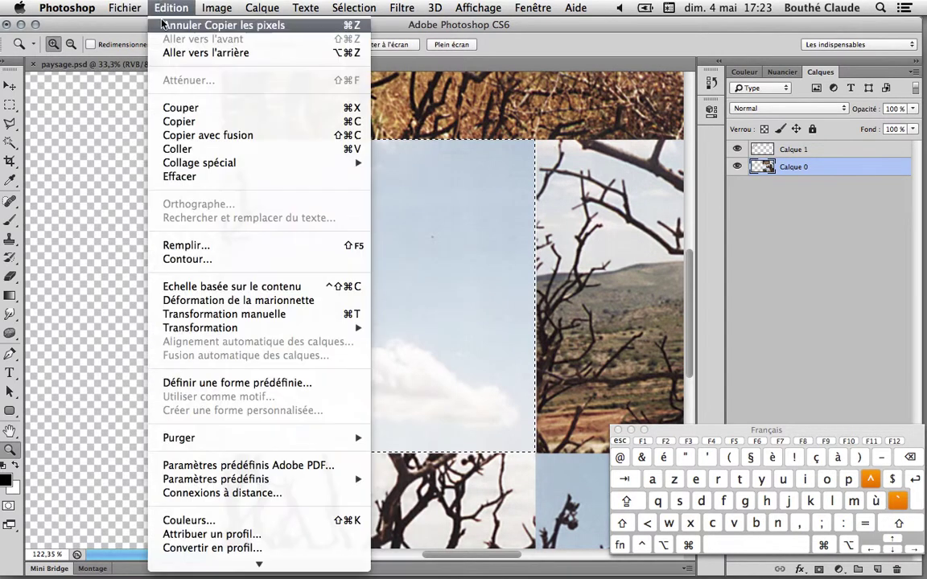
pyautogui.click(179, 150)
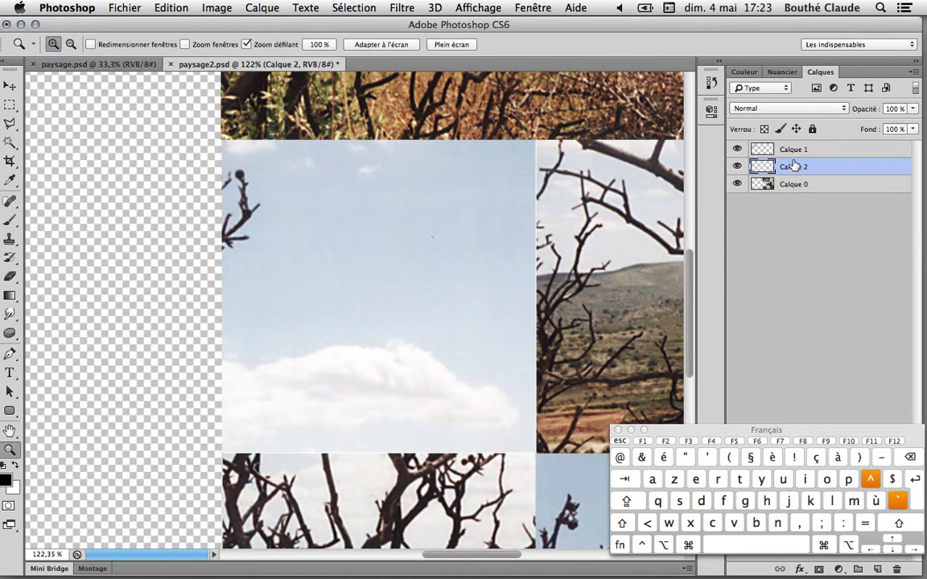
# Move the pasted cloud tile into the empty transparent area, to the right of the sky-and-branches copy.
pyautogui.doubleClick(10, 432)
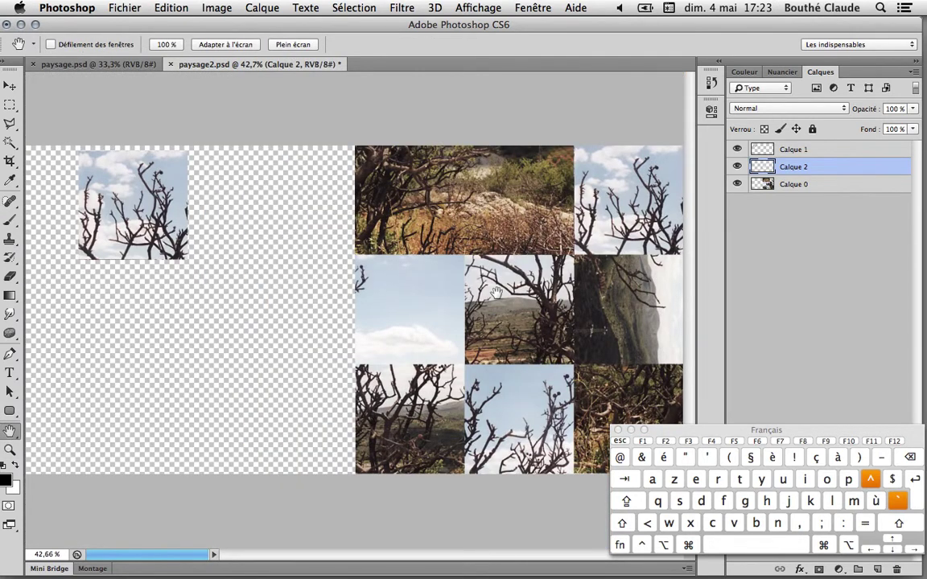
pyautogui.press('v')
pyautogui.moveTo(624, 222); pyautogui.dragTo(439, 239)
pyautogui.press('super+z')
pyautogui.moveTo(400, 283); pyautogui.dragTo(274, 176)
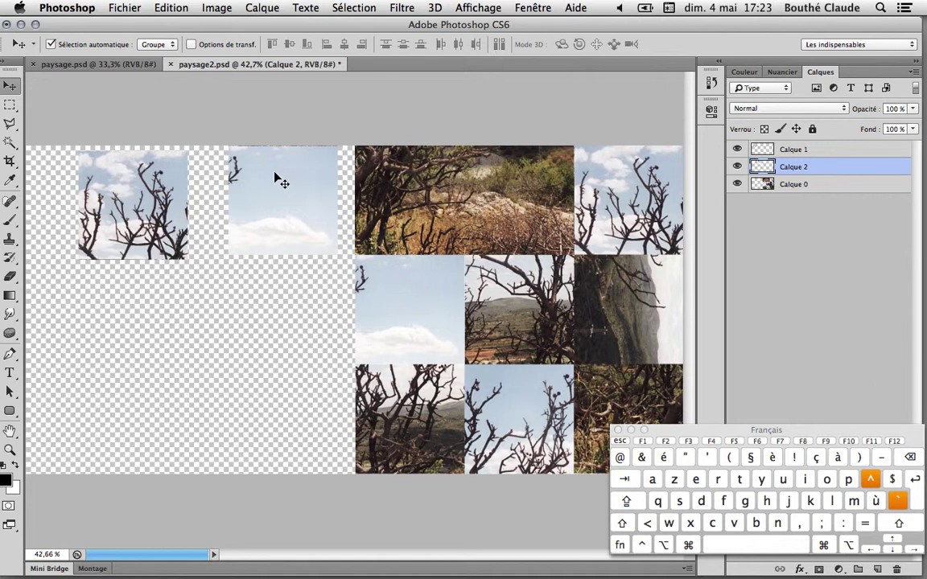
# Load the pixels of Calque 2 as a selection and move the outline over the mosaic's centre tile with the tree and hills.
pyautogui.rightClick(767, 168)
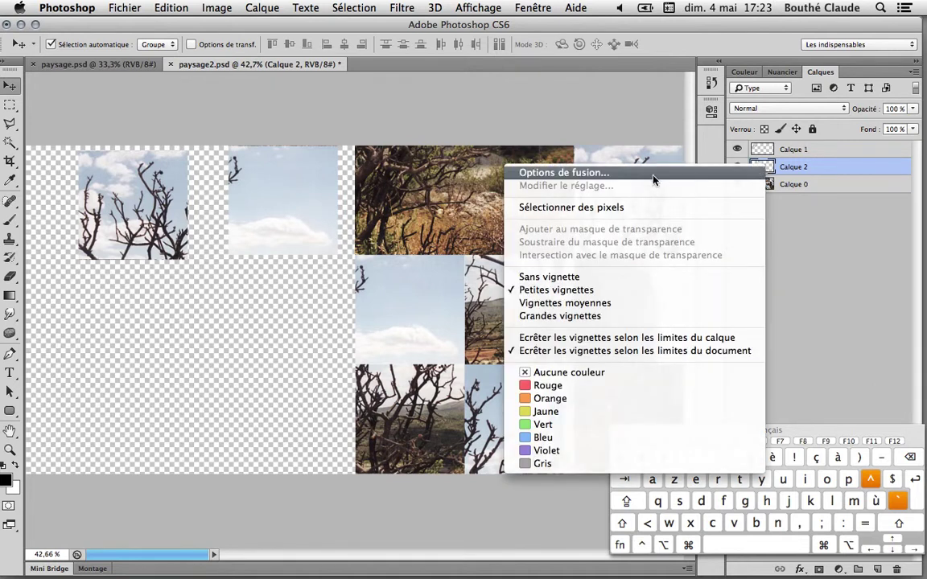
pyautogui.click(613, 208)
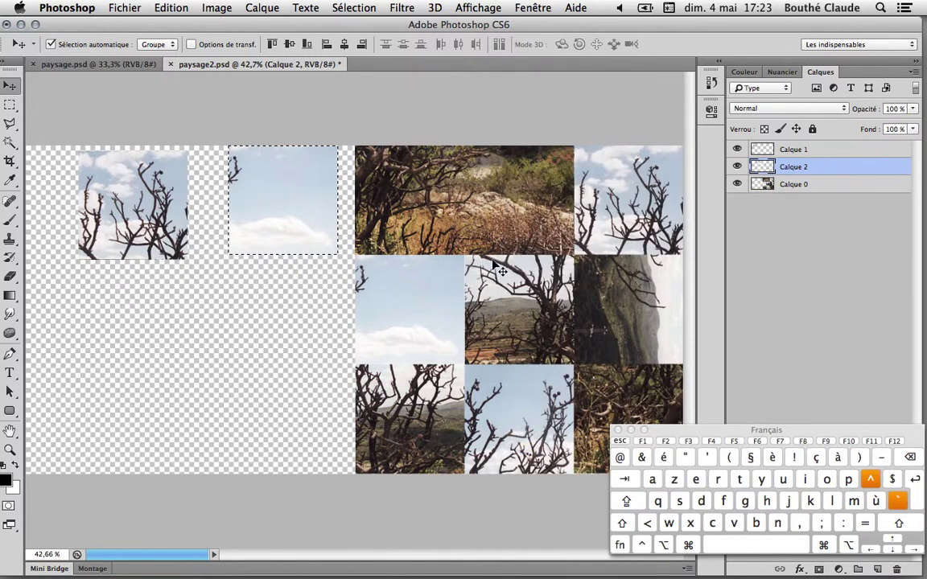
pyautogui.press('m')
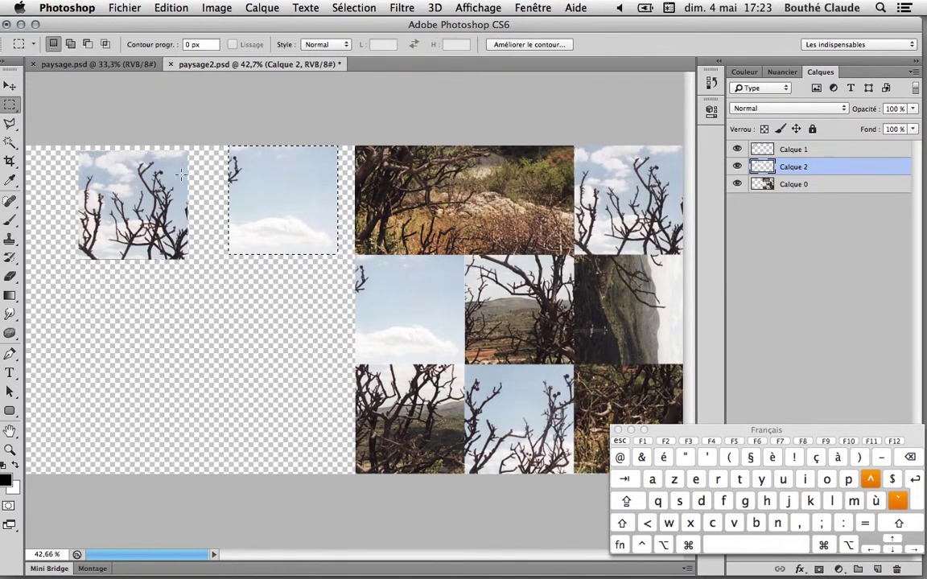
pyautogui.moveTo(277, 194); pyautogui.dragTo(506, 297)
# Transform the selection to fit the upper and left edges of the centre tree-and-hills tile, scaling it to 99.72% width and 99.44% height.
pyautogui.click(10, 448)
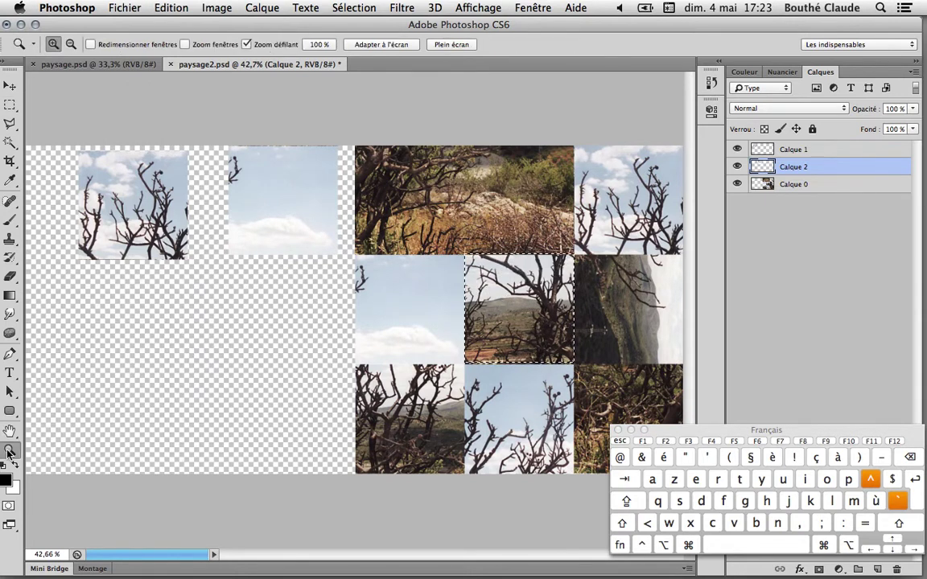
pyautogui.moveTo(428, 243); pyautogui.dragTo(468, 292)
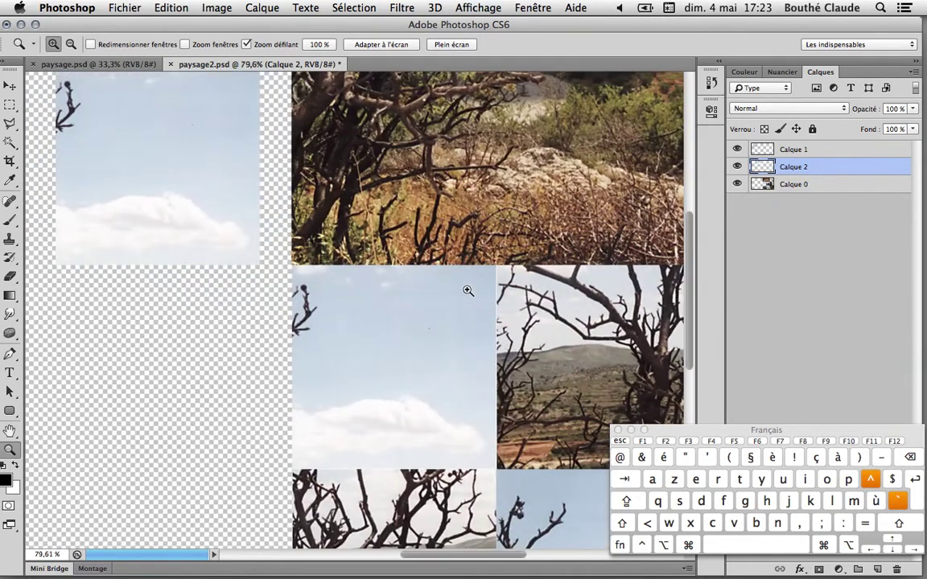
pyautogui.moveTo(459, 354); pyautogui.dragTo(235, 262)
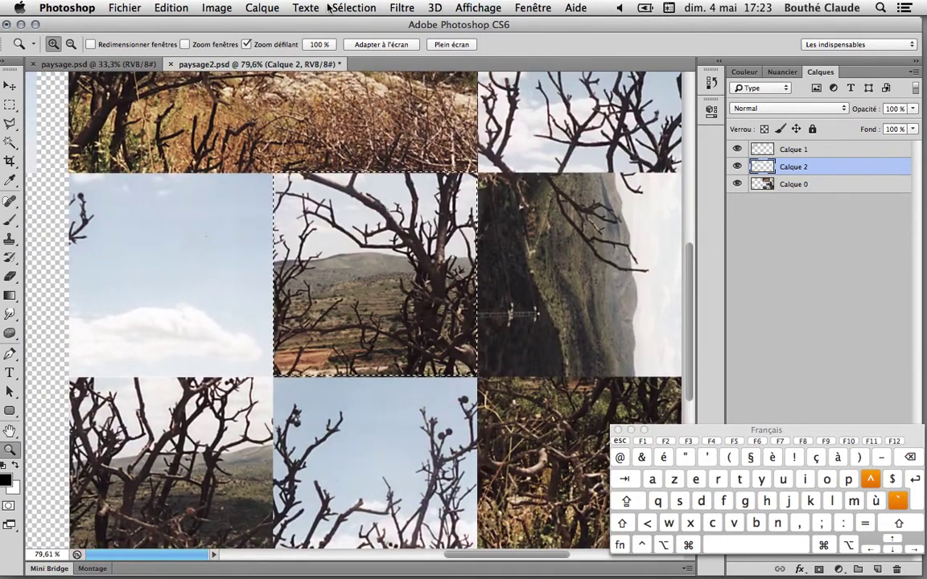
pyautogui.click(355, 7)
pyautogui.click(384, 259)
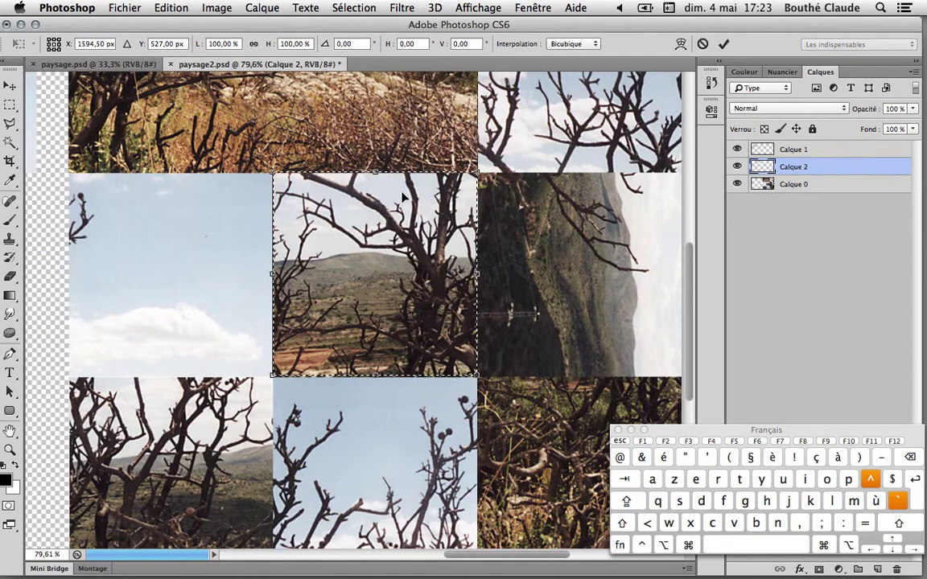
pyautogui.moveTo(378, 173); pyautogui.dragTo(377, 174)
pyautogui.moveTo(273, 275); pyautogui.dragTo(273, 275)
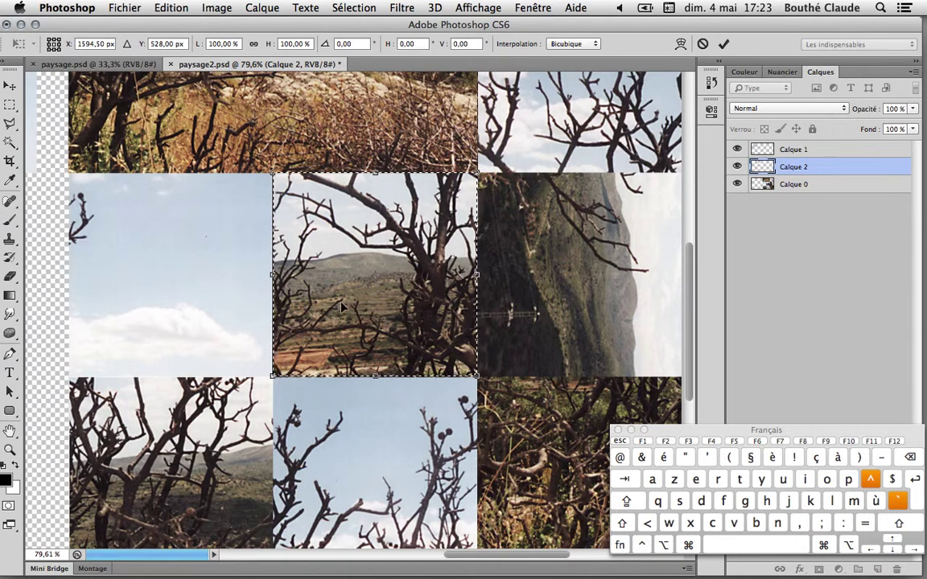
pyautogui.press('super+plus')
pyautogui.press('super+plus')
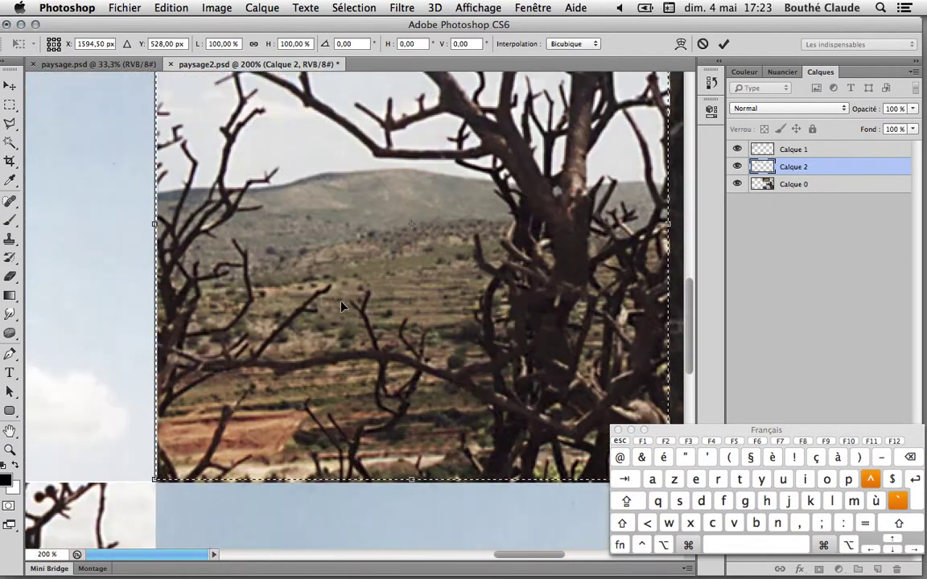
pyautogui.moveTo(358, 249); pyautogui.dragTo(239, 378)
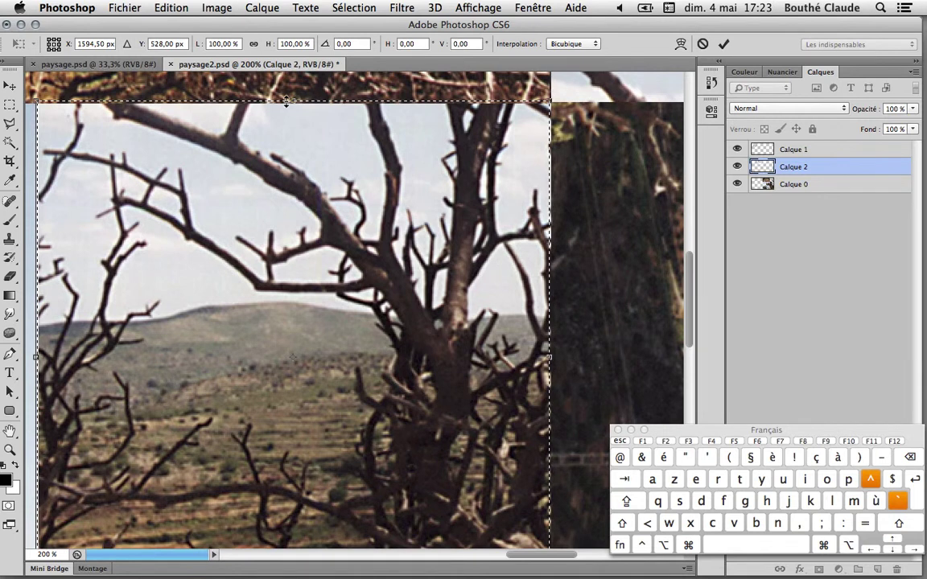
pyautogui.moveTo(294, 105); pyautogui.dragTo(291, 106)
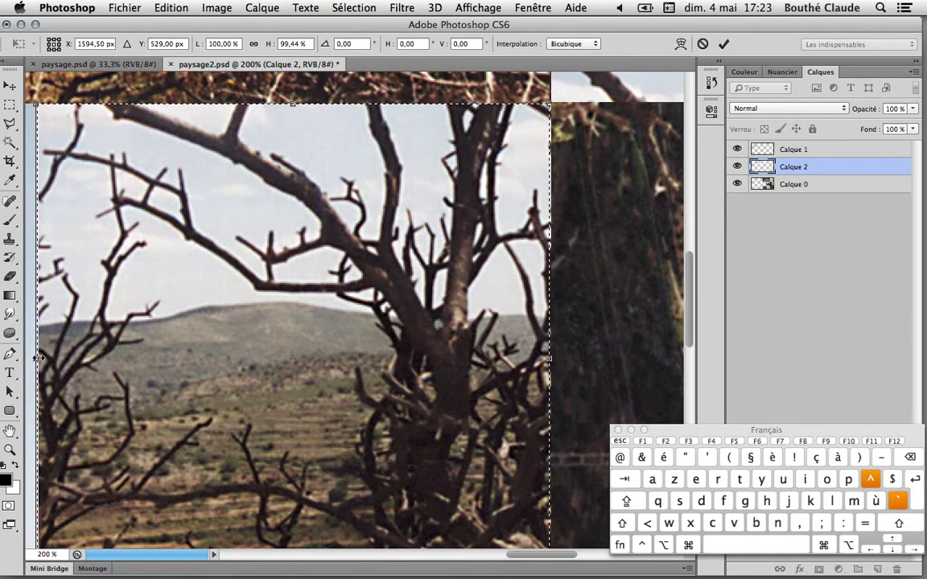
pyautogui.moveTo(42, 358); pyautogui.dragTo(42, 358)
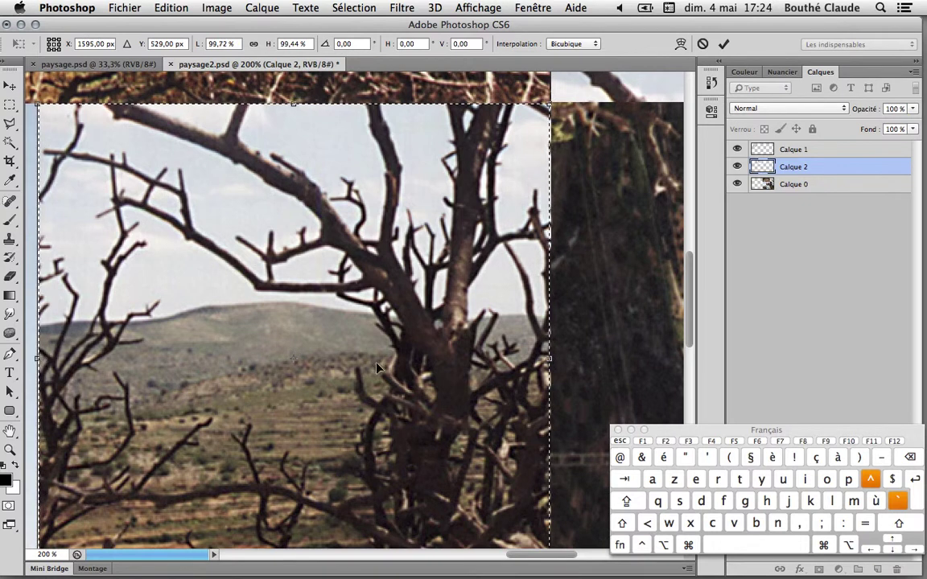
# Extend the selection to the centre tile's right and lower edges, at 100% width and 100.28% height, and apply the transformation.
pyautogui.moveTo(549, 354); pyautogui.dragTo(550, 359)
pyautogui.scroll(-3, 302, 310)
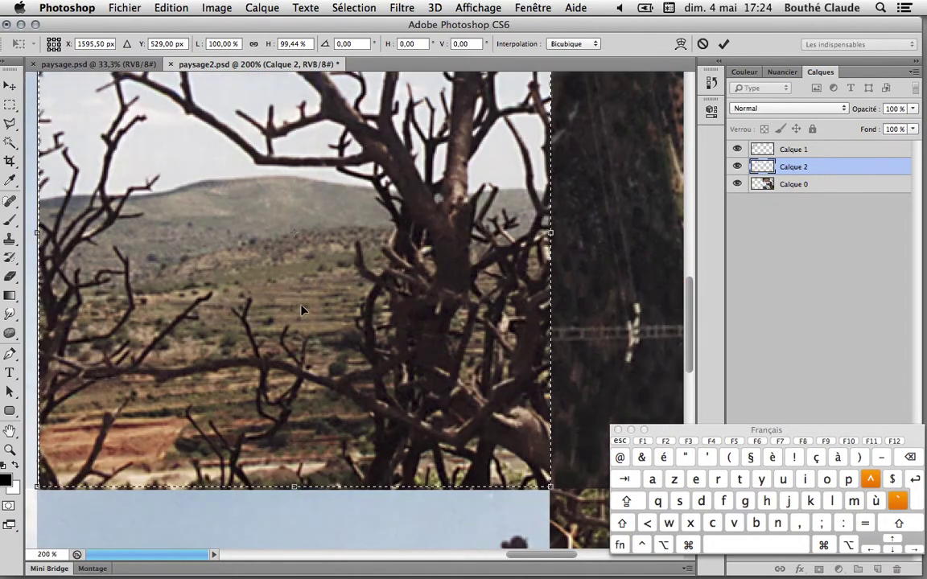
pyautogui.moveTo(294, 487); pyautogui.dragTo(292, 489)
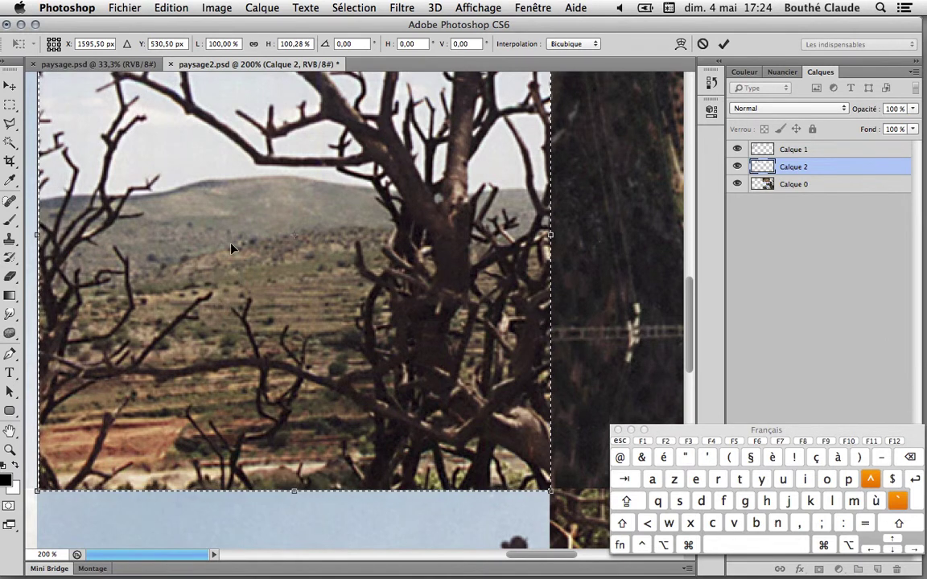
pyautogui.doubleClick(233, 246)
pyautogui.doubleClick(9, 430)
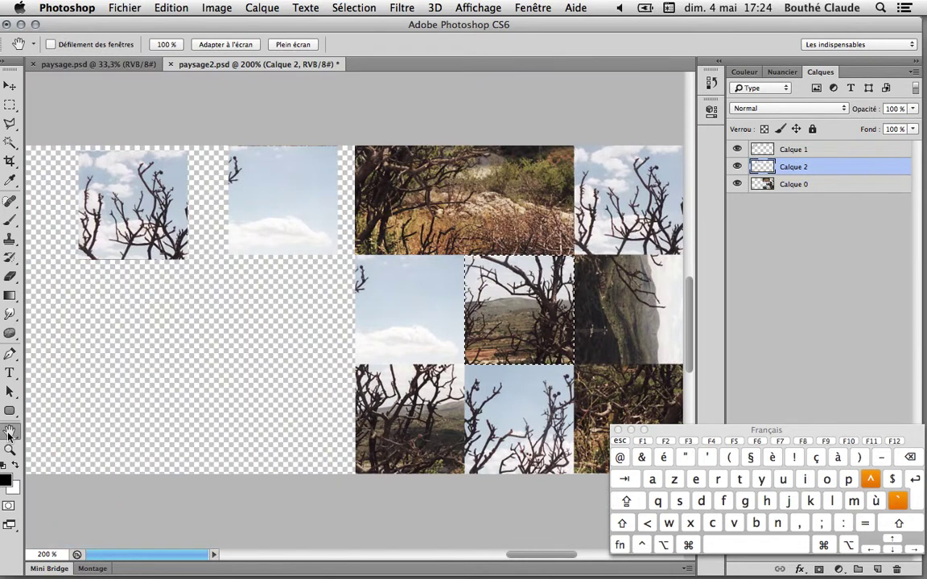
# Try to copy the selected area from Calque 2.
pyautogui.click(171, 8)
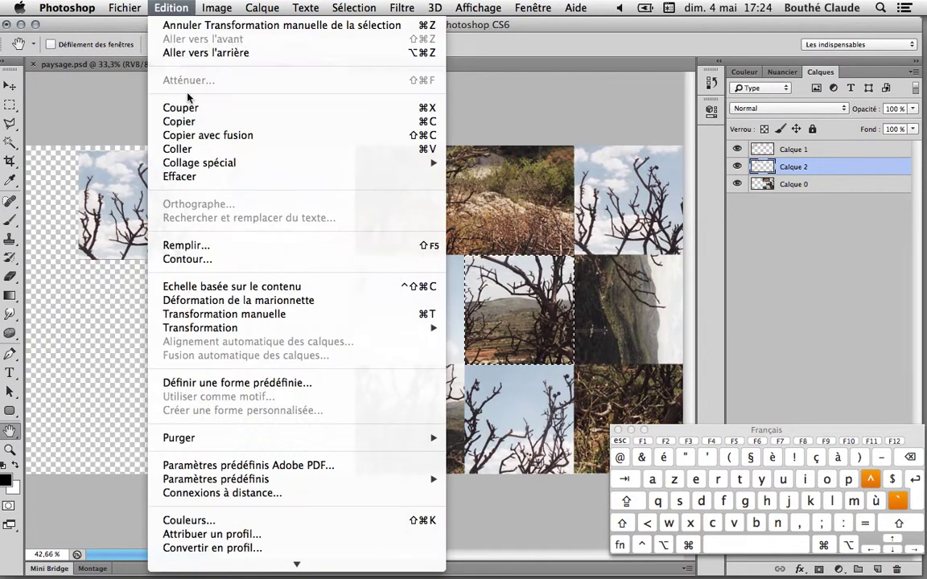
pyautogui.click(173, 120)
pyautogui.click(174, 10)
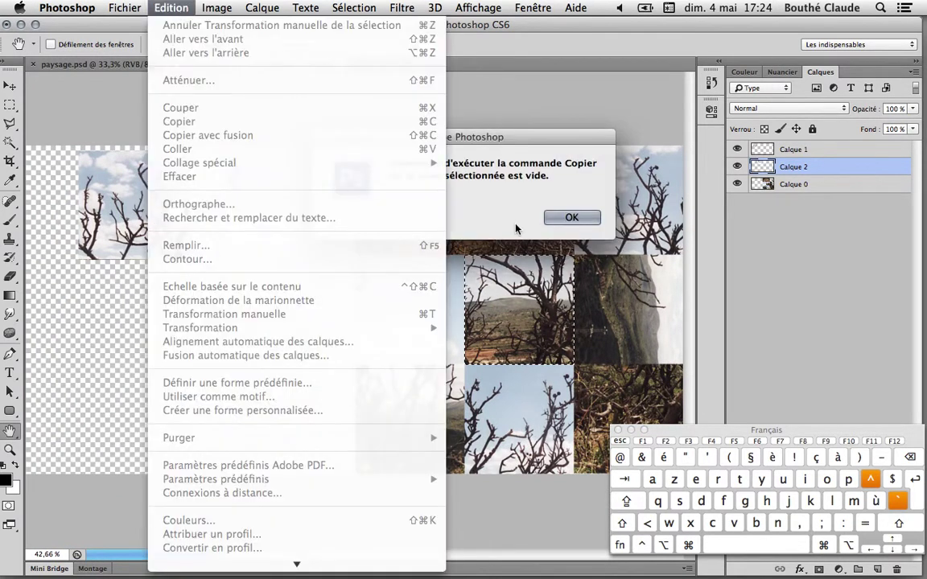
pyautogui.click(553, 217)
# Copy the centre tile from Calque 0 to a new layer and move it into the empty area below the sky-and-branches copy.
pyautogui.click(785, 188)
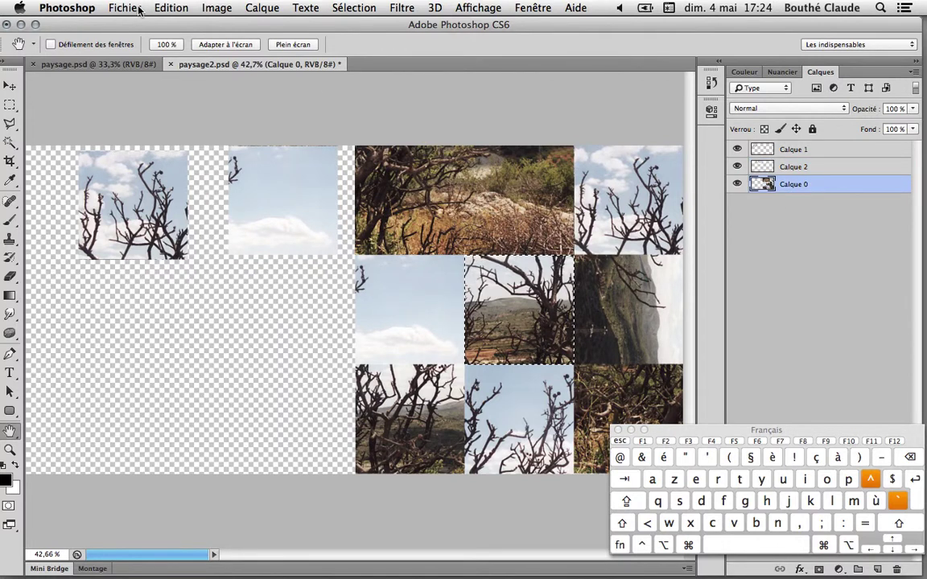
pyautogui.click(171, 8)
pyautogui.click(177, 121)
pyautogui.click(171, 9)
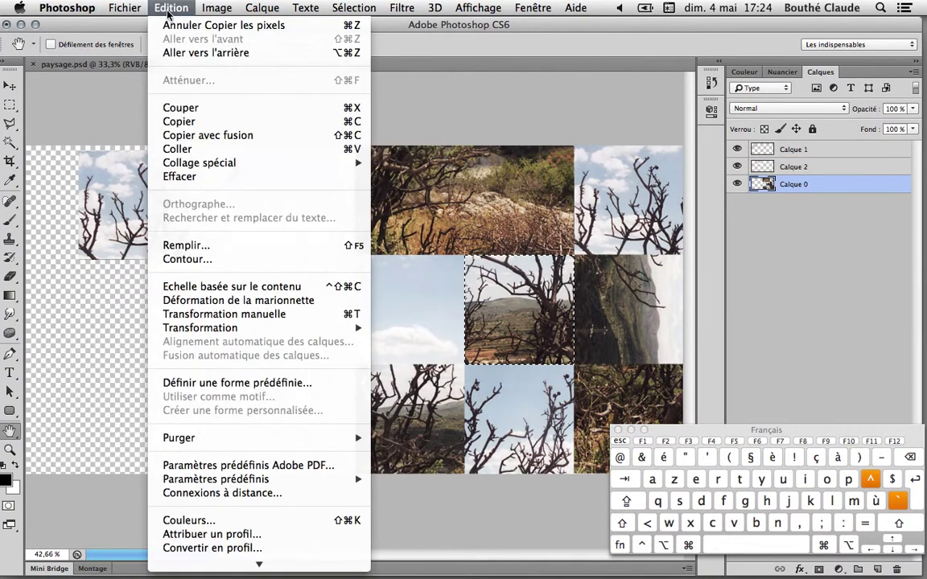
pyautogui.click(177, 148)
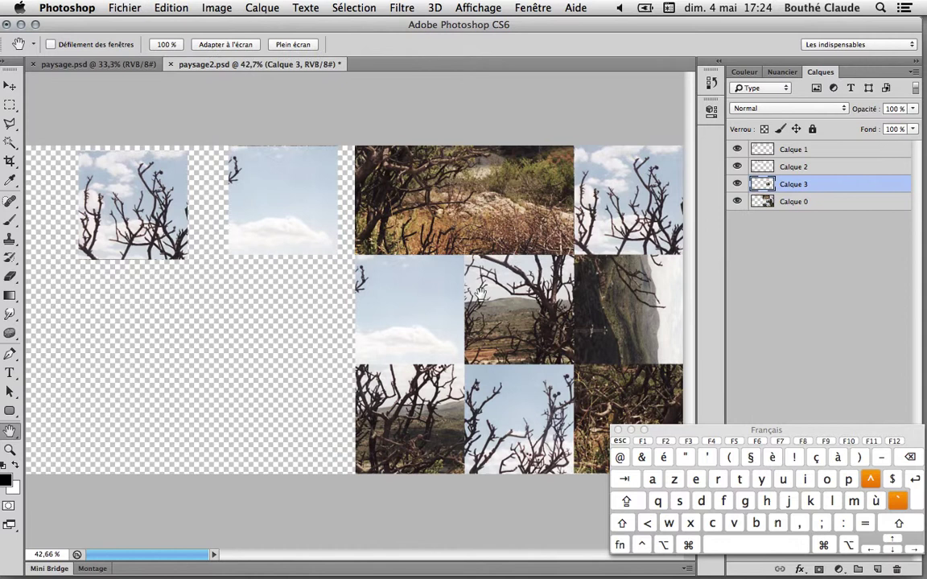
pyautogui.press('v')
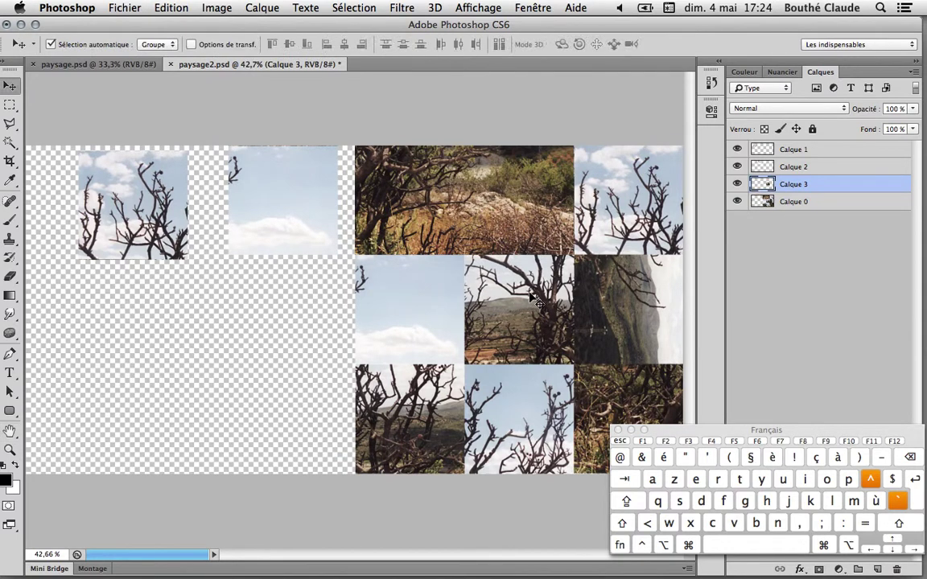
pyautogui.moveTo(521, 295); pyautogui.dragTo(128, 391)
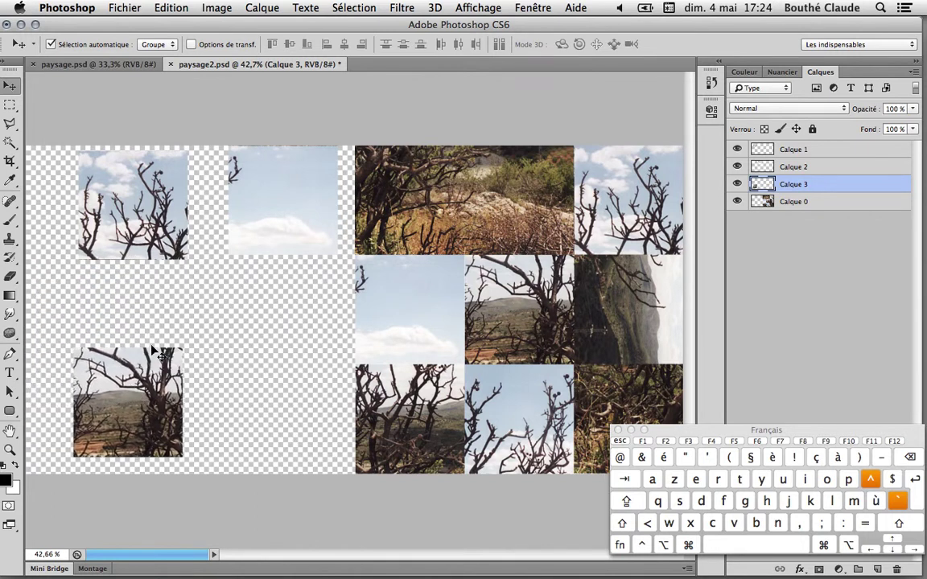
# Load the pixels of Calque 3 as a selection and move the outline over the sideways hillside tile, right of the mosaic's centre tile.
pyautogui.rightClick(767, 185)
pyautogui.click(578, 201)
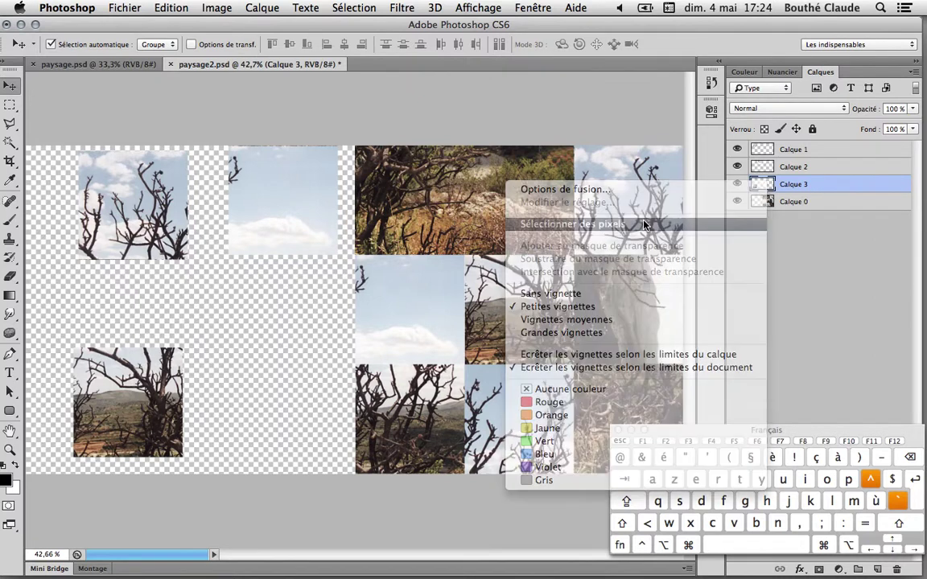
pyautogui.press('m')
pyautogui.moveTo(115, 390); pyautogui.dragTo(611, 290)
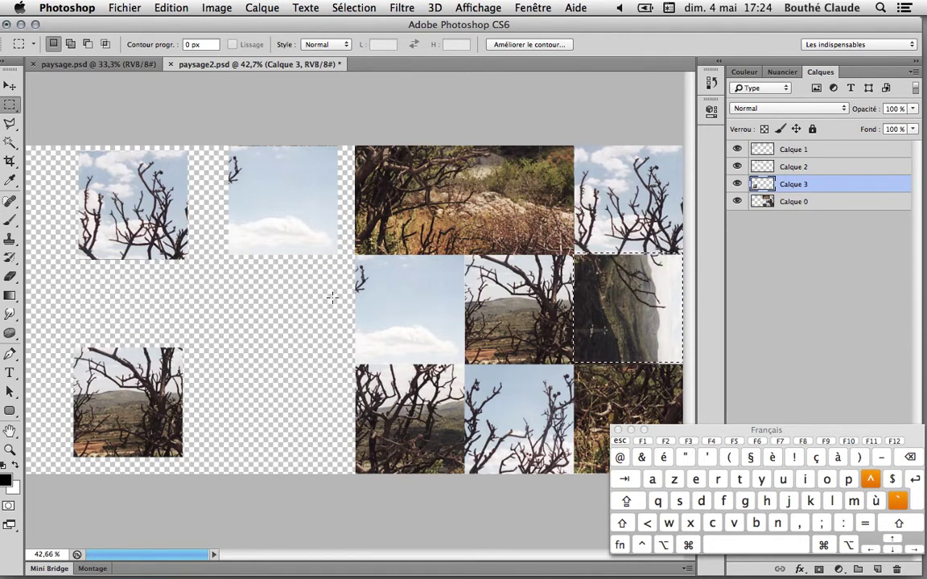
# Transform the selection to fit the sideways hillside tile's upper and left edges, scaling it to 98.87% width and 99.15% height.
pyautogui.press('z')
pyautogui.moveTo(568, 293); pyautogui.dragTo(186, 218)
pyautogui.press('space')
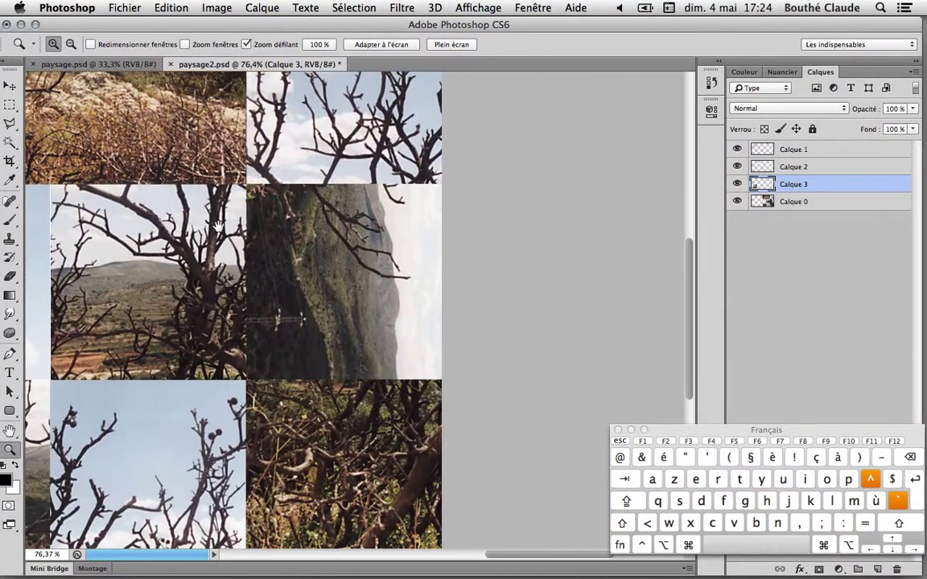
pyautogui.moveTo(285, 257); pyautogui.dragTo(291, 264)
pyautogui.click(292, 265)
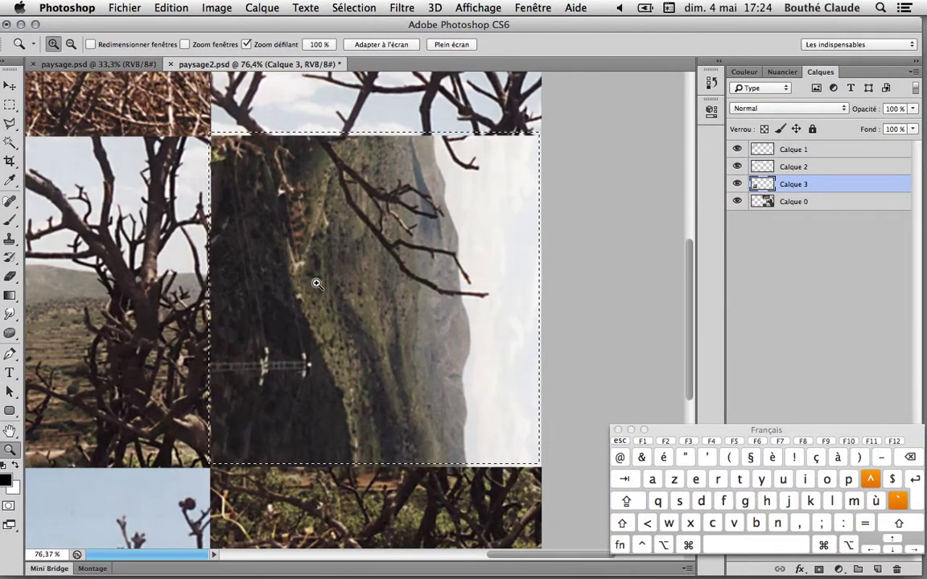
pyautogui.click(341, 7)
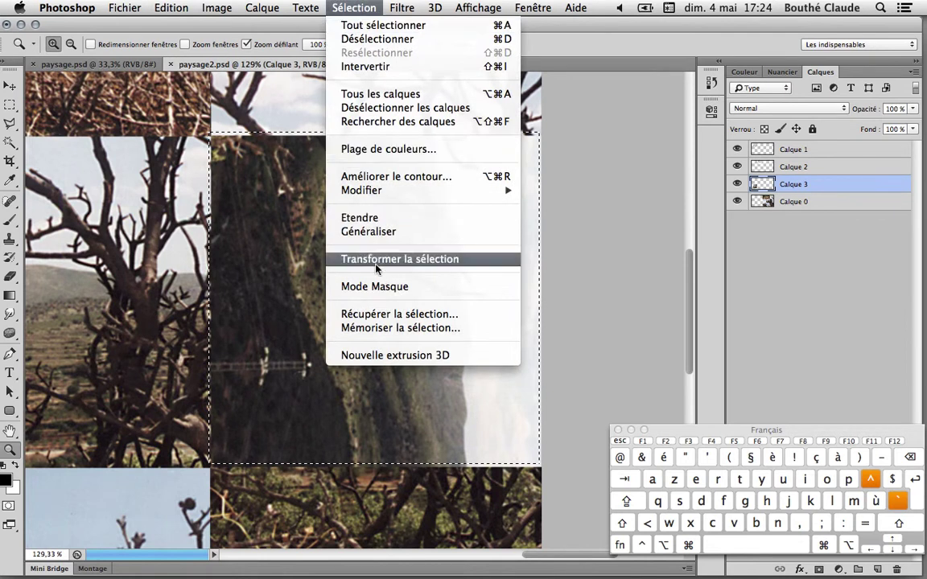
pyautogui.click(378, 258)
pyautogui.moveTo(374, 135); pyautogui.dragTo(374, 137)
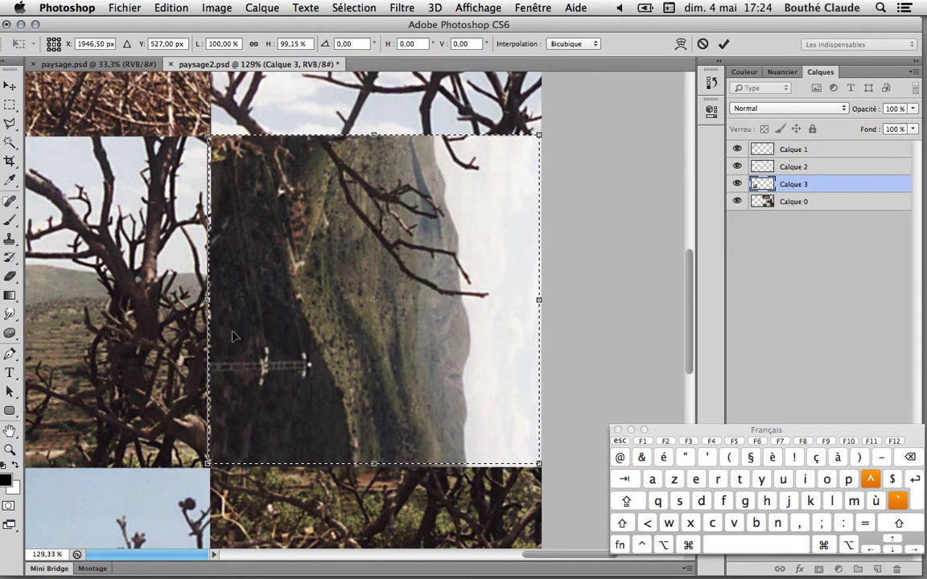
pyautogui.moveTo(207, 300); pyautogui.dragTo(210, 302)
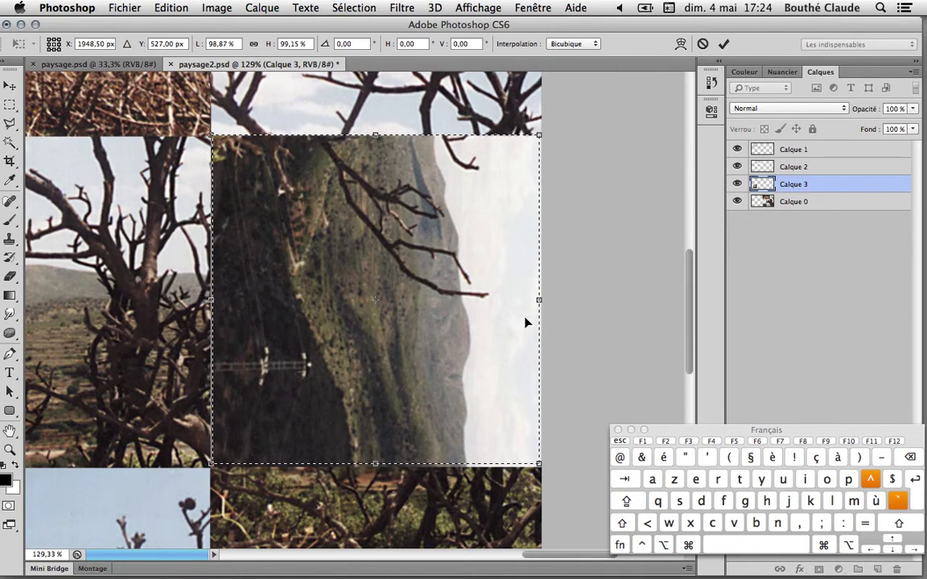
# Extend the selection to the hillside tile's right and lower edges, setting the width to 99.15%, and apply the transformation.
pyautogui.moveTo(538, 300); pyautogui.dragTo(540, 300)
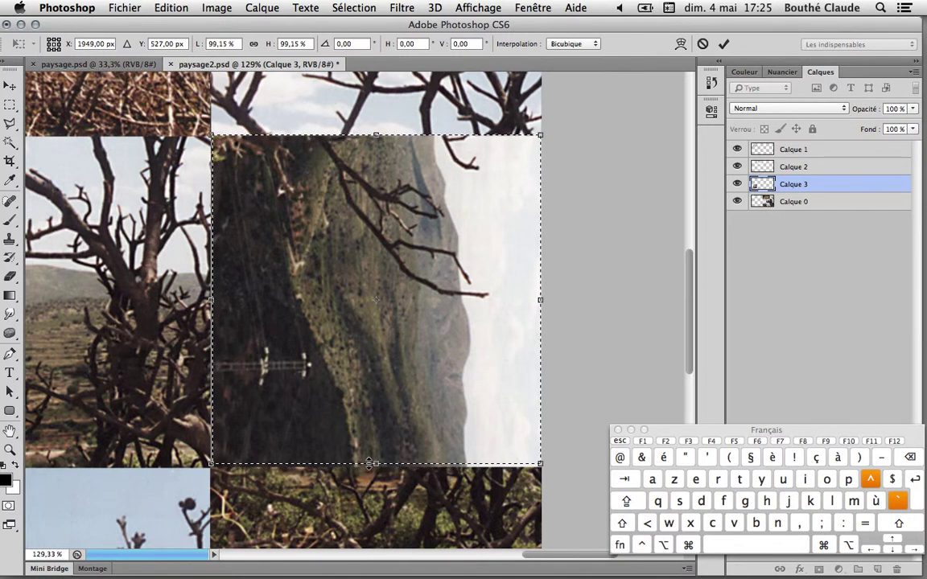
pyautogui.moveTo(376, 463); pyautogui.dragTo(372, 463)
pyautogui.press('Return')
pyautogui.press('z')
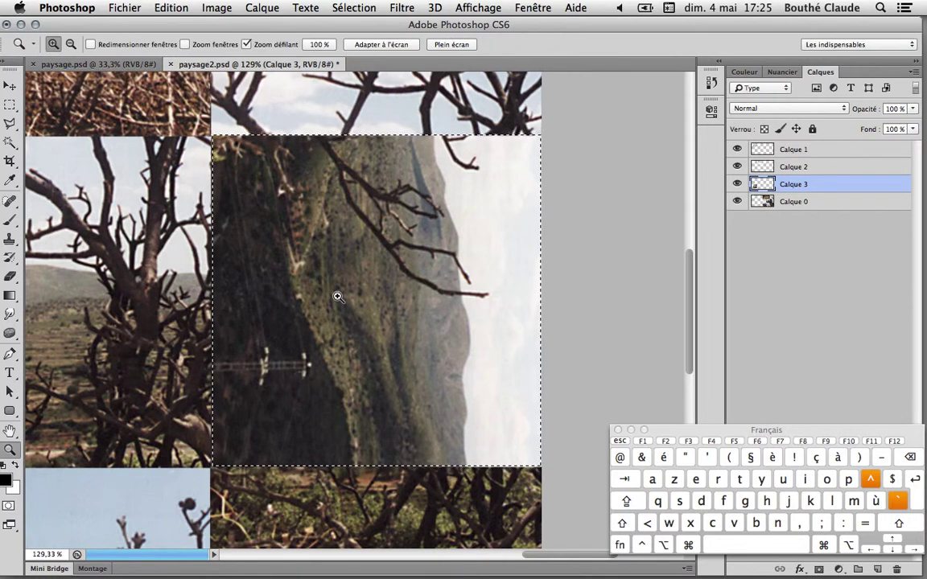
# Copy the selected sideways hillside tile from Calque 0 and paste it as a new layer.
pyautogui.click(805, 202)
pyautogui.keyDown('super'); pyautogui.click(736, 210); pyautogui.keyUp('super')
pyautogui.click(170, 8)
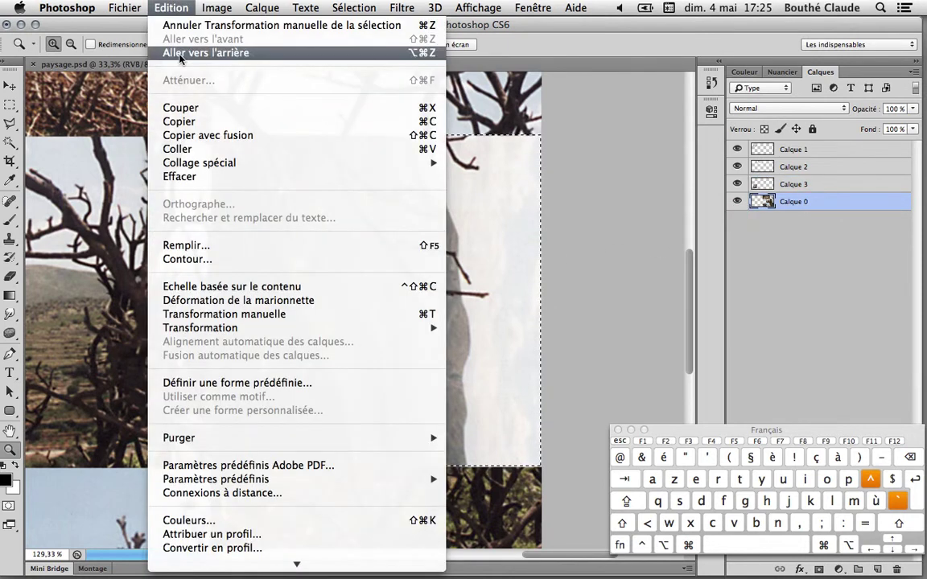
pyautogui.click(171, 122)
pyautogui.click(171, 8)
pyautogui.click(185, 134)
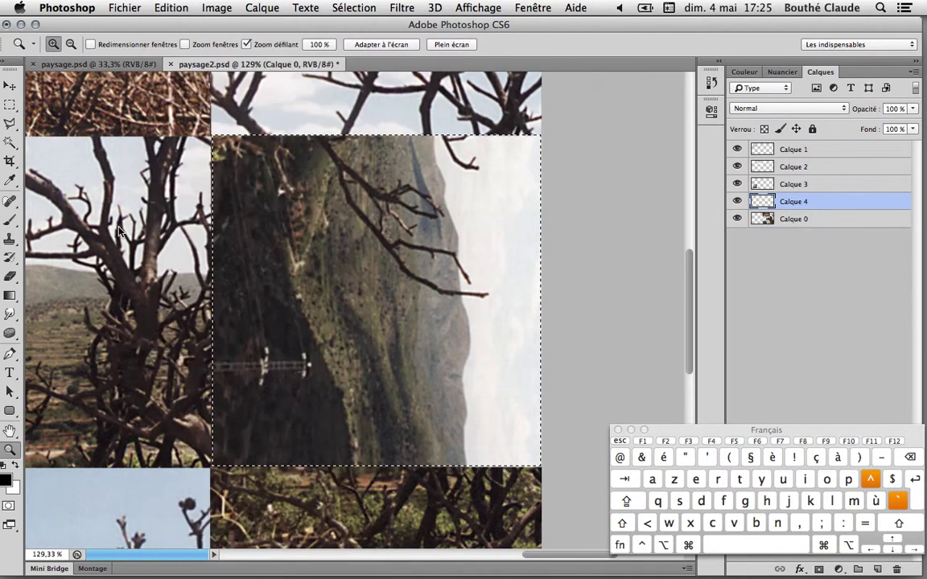
# Move the pasted hillside tile into the empty transparent area, below the cloud tile copy.
pyautogui.doubleClick(12, 433)
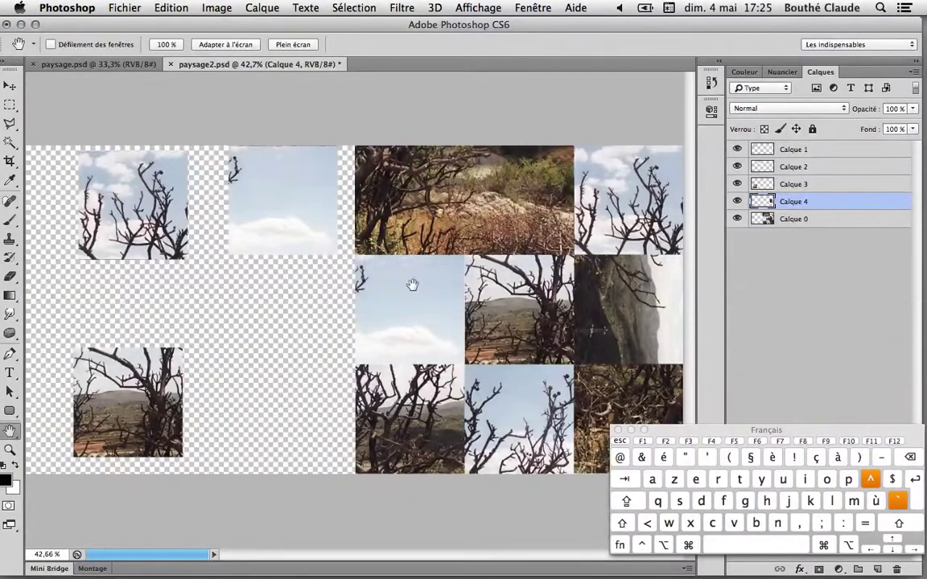
pyautogui.press('v')
pyautogui.moveTo(613, 308); pyautogui.dragTo(250, 330)
# Rotate the hillside tile on Calque 4 by -90° so its horizon lies horizontal, and apply the rotation.
pyautogui.click(170, 8)
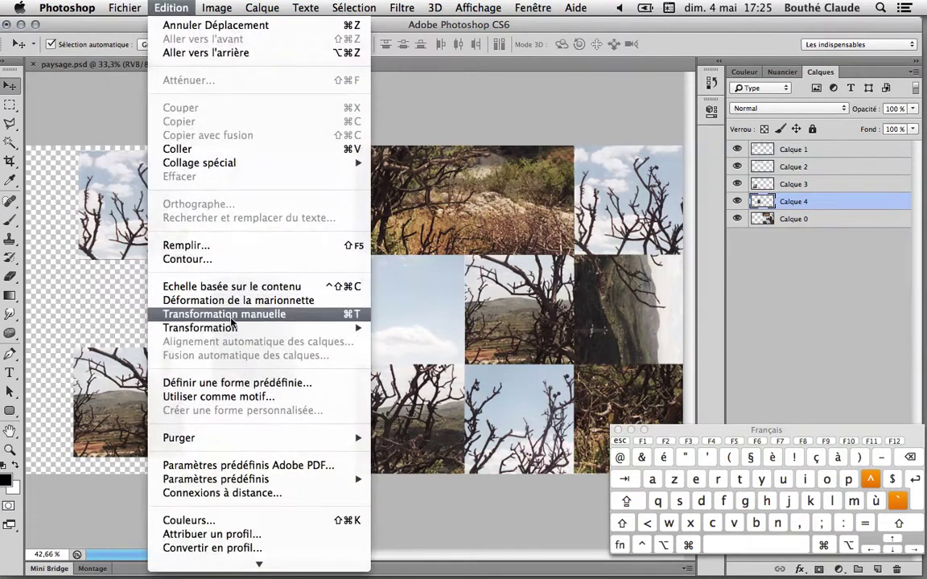
pyautogui.moveTo(228, 326)
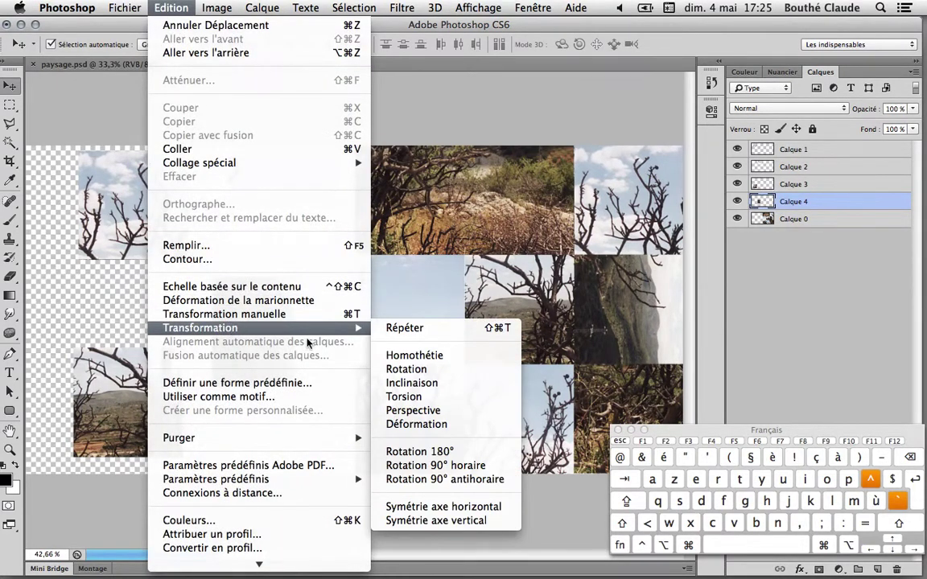
pyautogui.click(394, 369)
pyautogui.moveTo(344, 311); pyautogui.dragTo(238, 232)
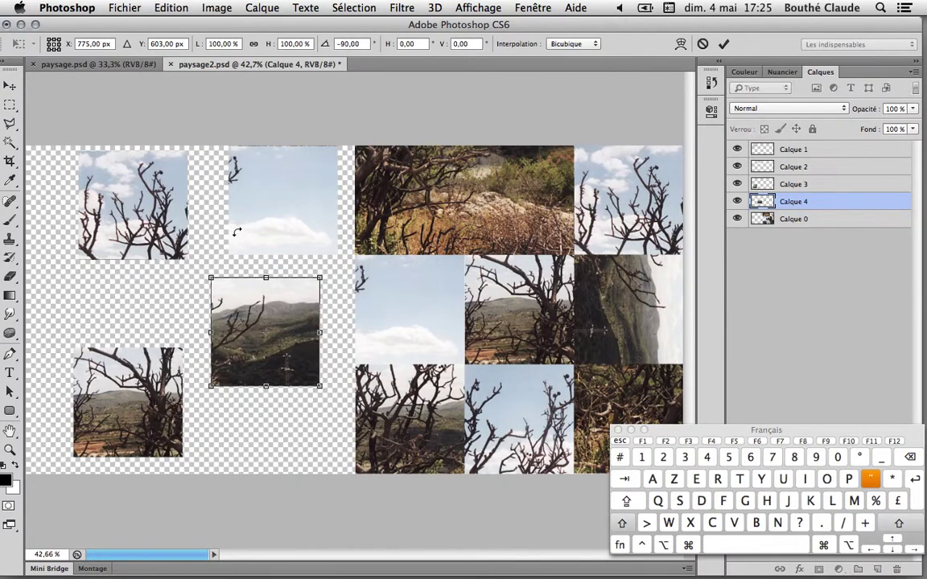
pyautogui.doubleClick(265, 305)
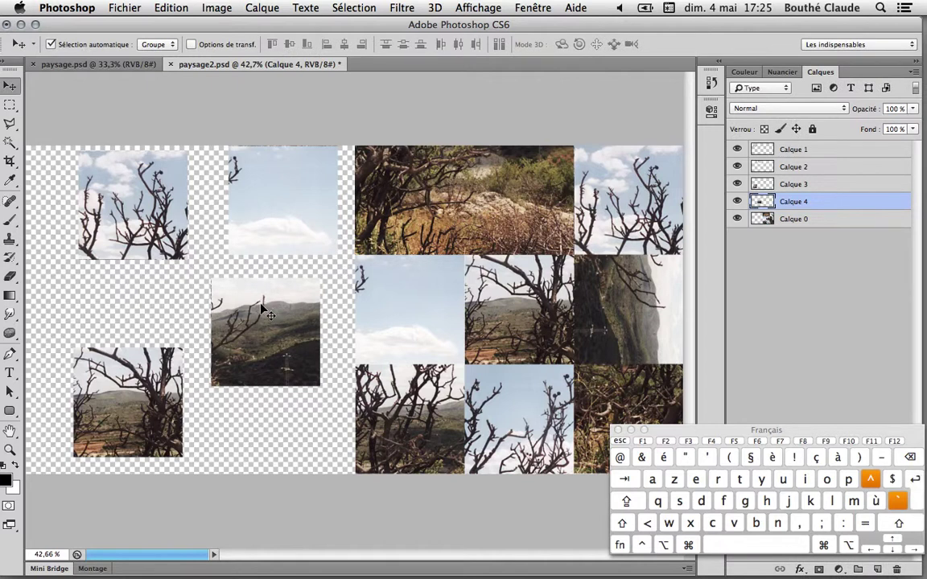
# Move the hillside tile slightly lower, load Calque 4's outline as a selection, and place it over the branch-and-hill tile in the bottom row.
pyautogui.moveTo(266, 326); pyautogui.dragTo(257, 367)
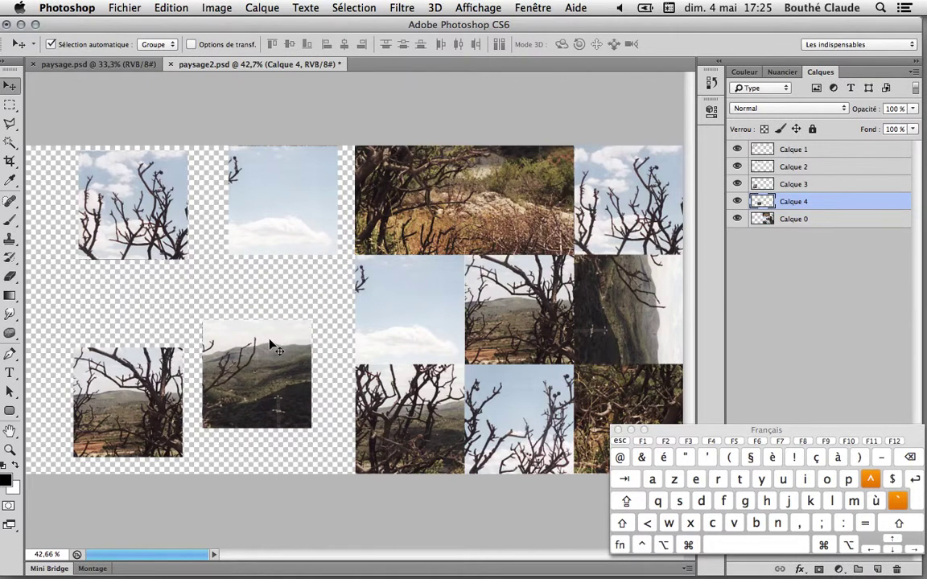
pyautogui.rightClick(770, 205)
pyautogui.click(644, 241)
pyautogui.press('m')
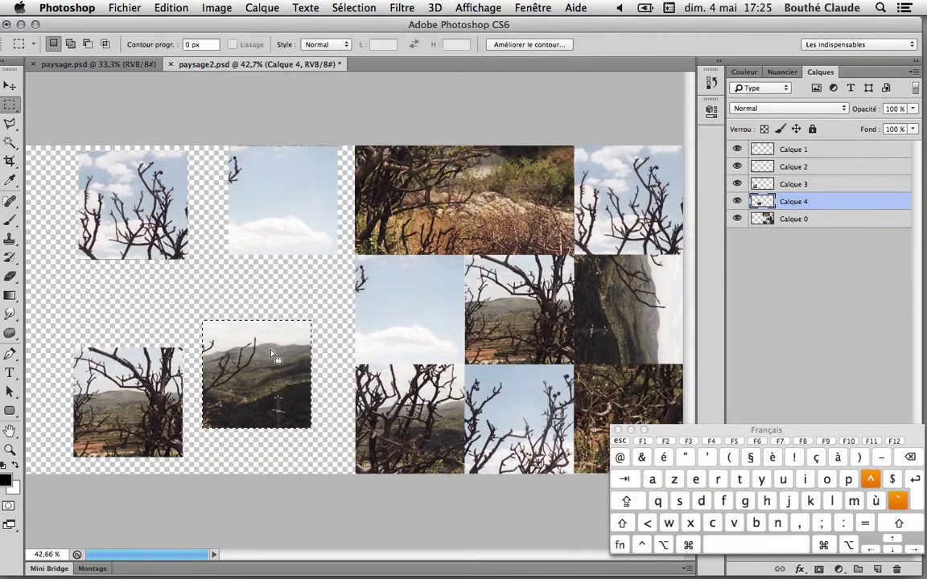
pyautogui.moveTo(236, 366); pyautogui.dragTo(390, 405)
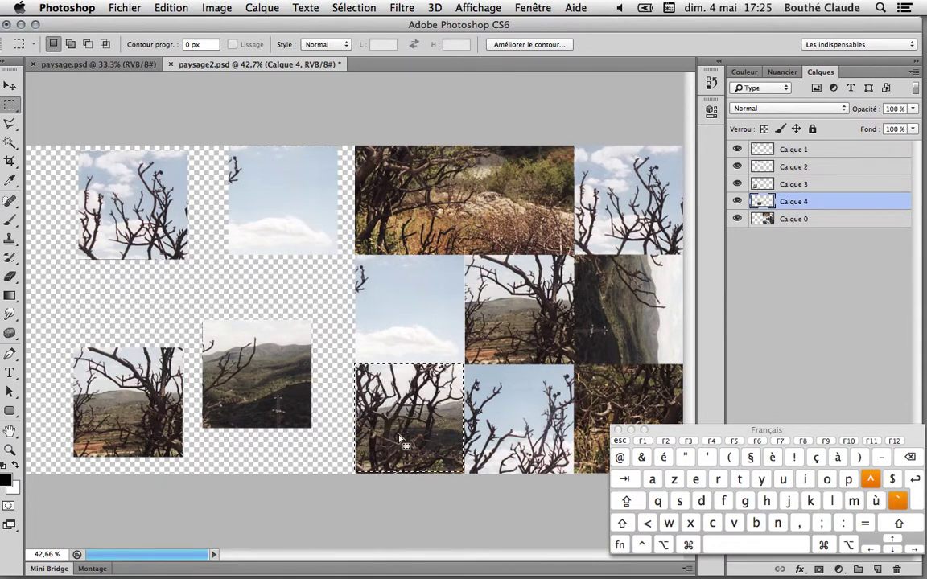
# Transform the selection around the branch-and-hill tile to 101.14% height and 99.72% width, and apply it.
pyautogui.press('space')
pyautogui.press('f')
pyautogui.moveTo(413, 407); pyautogui.dragTo(249, 306)
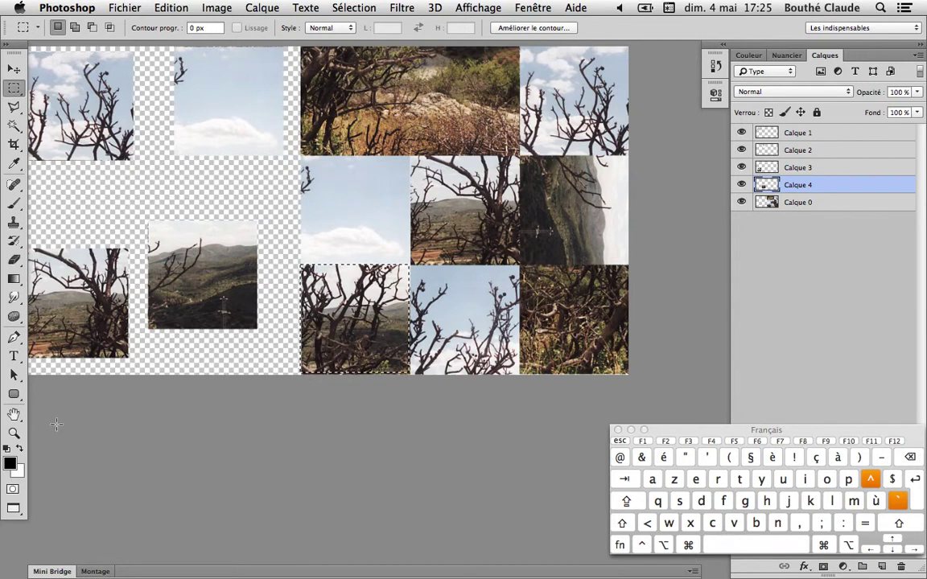
pyautogui.click(13, 433)
pyautogui.moveTo(275, 265); pyautogui.dragTo(343, 285)
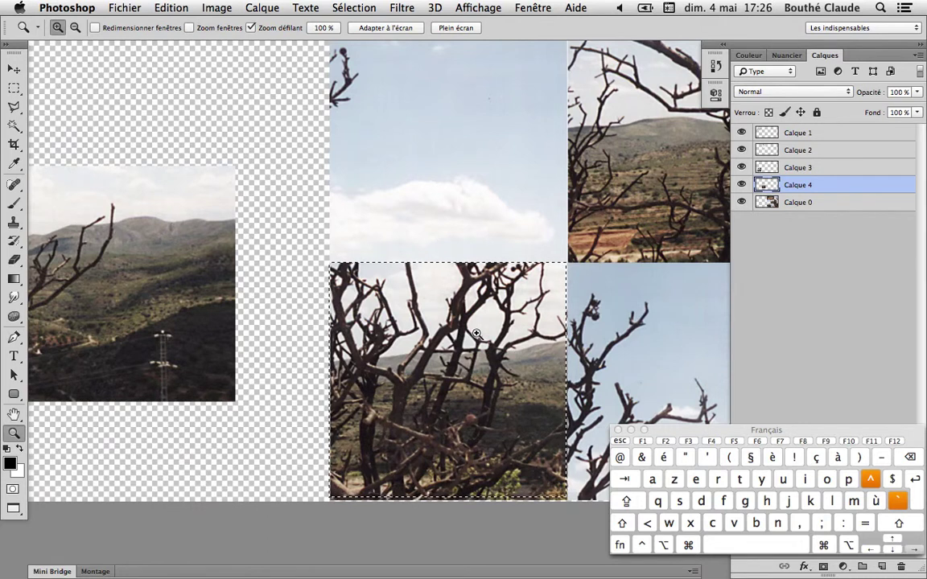
pyautogui.click(374, 9)
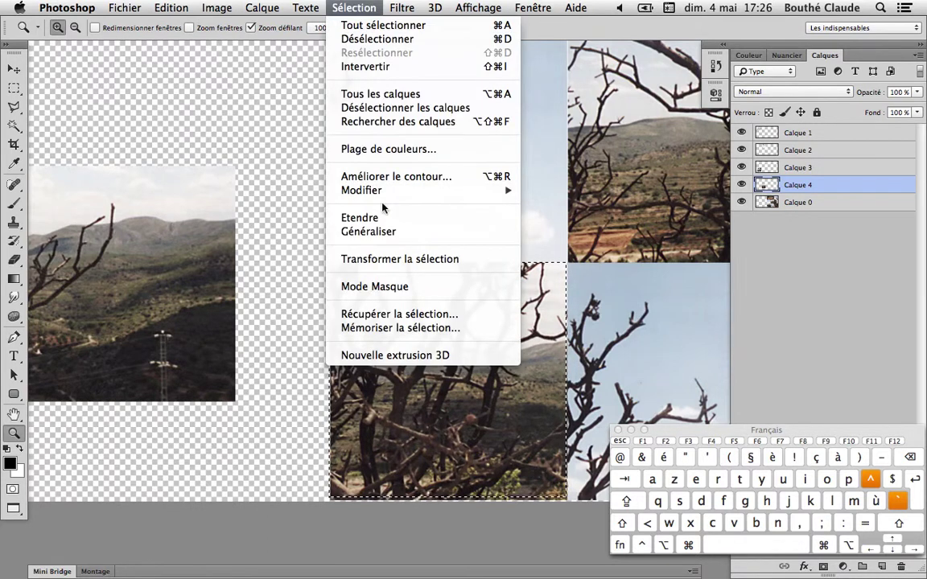
pyautogui.click(397, 260)
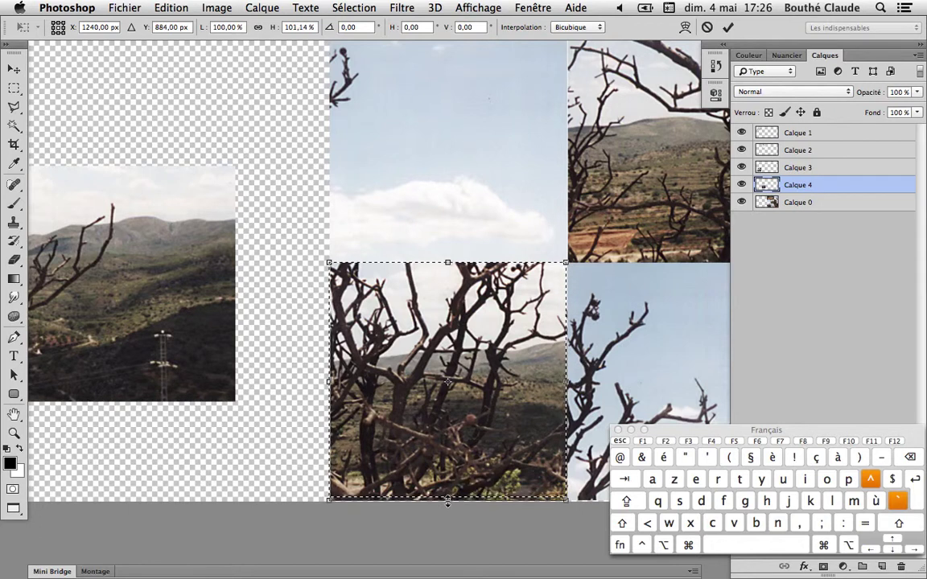
pyautogui.moveTo(564, 380); pyautogui.dragTo(562, 380)
pyautogui.press('Return')
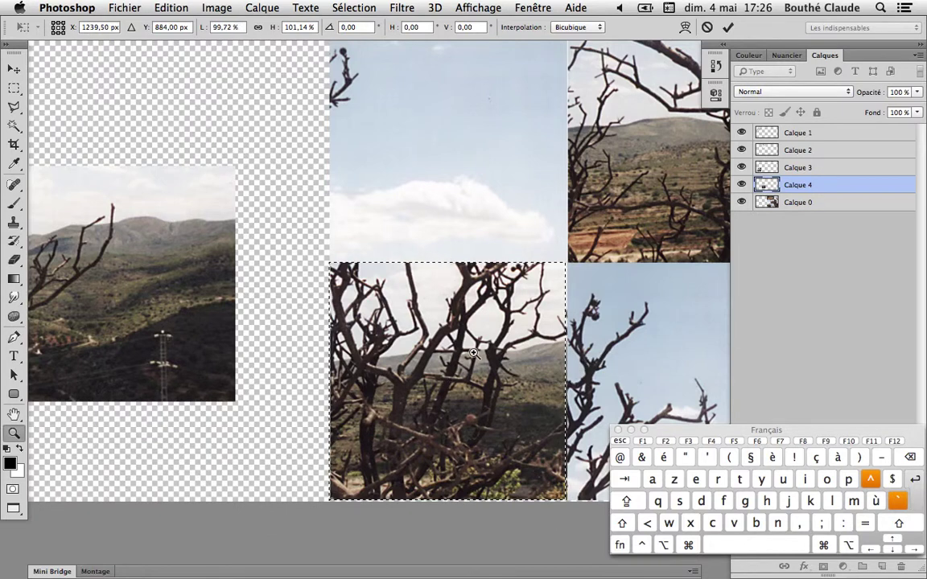
# Transform the selection again, widening it to 100.28% to reach the branch-and-hill tile's right edge, and apply it.
pyautogui.click(354, 7)
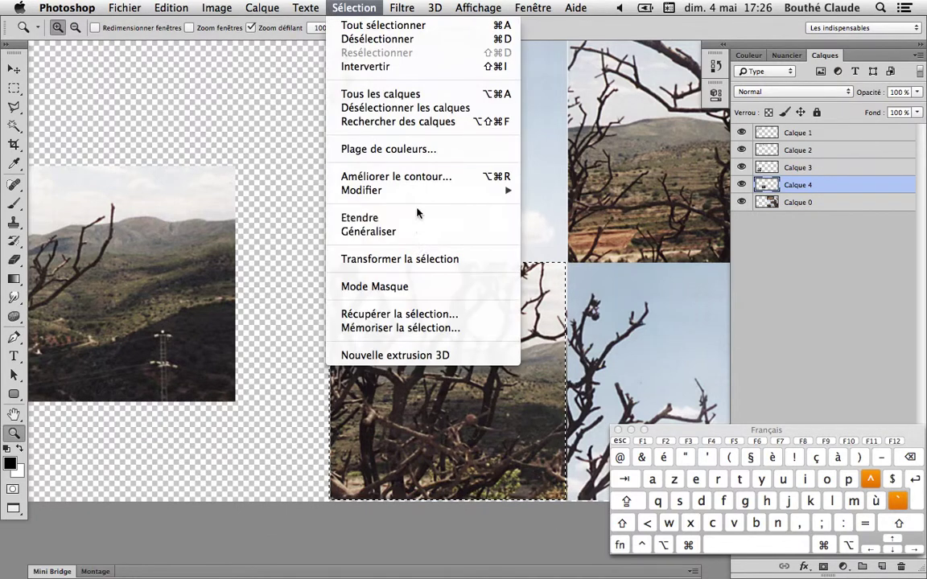
pyautogui.click(407, 258)
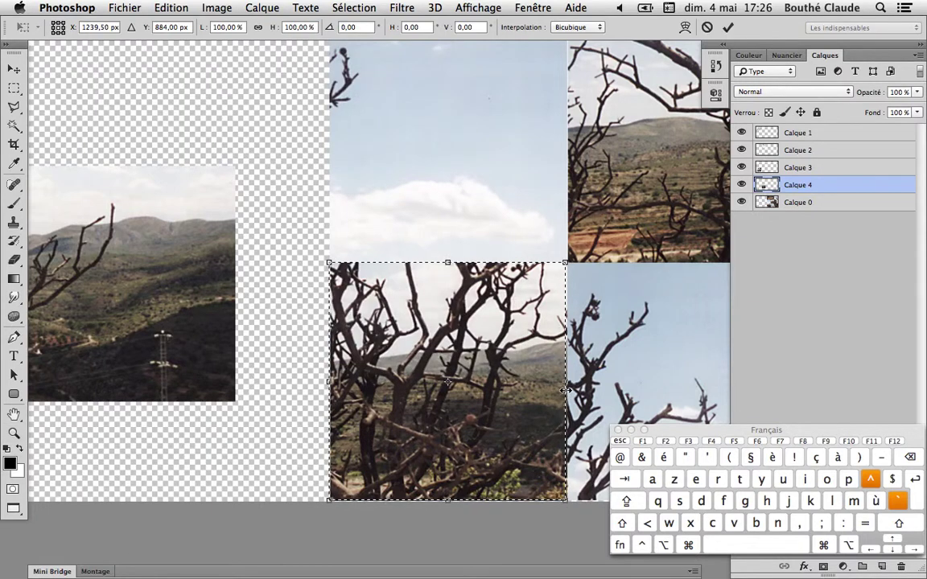
pyautogui.press('super+plus')
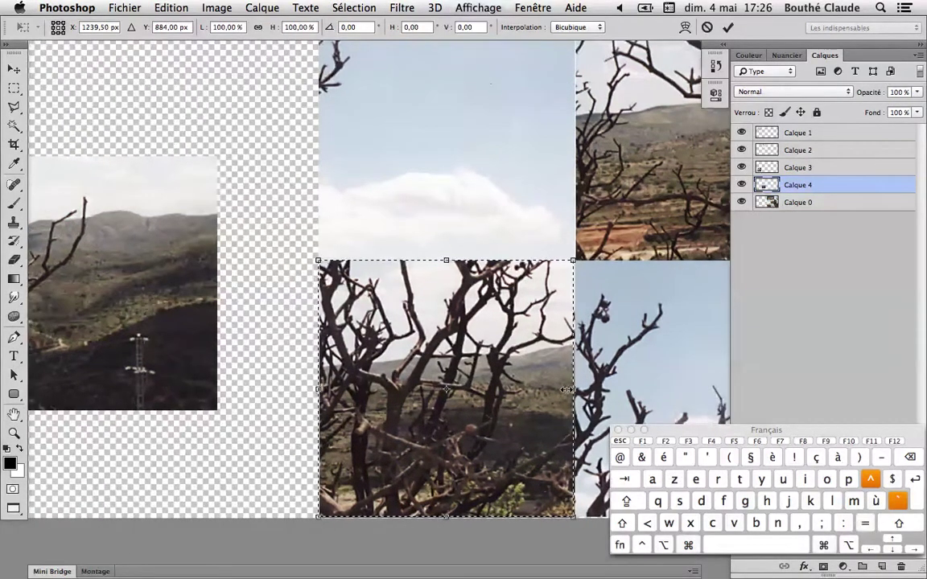
pyautogui.moveTo(579, 388); pyautogui.dragTo(579, 388)
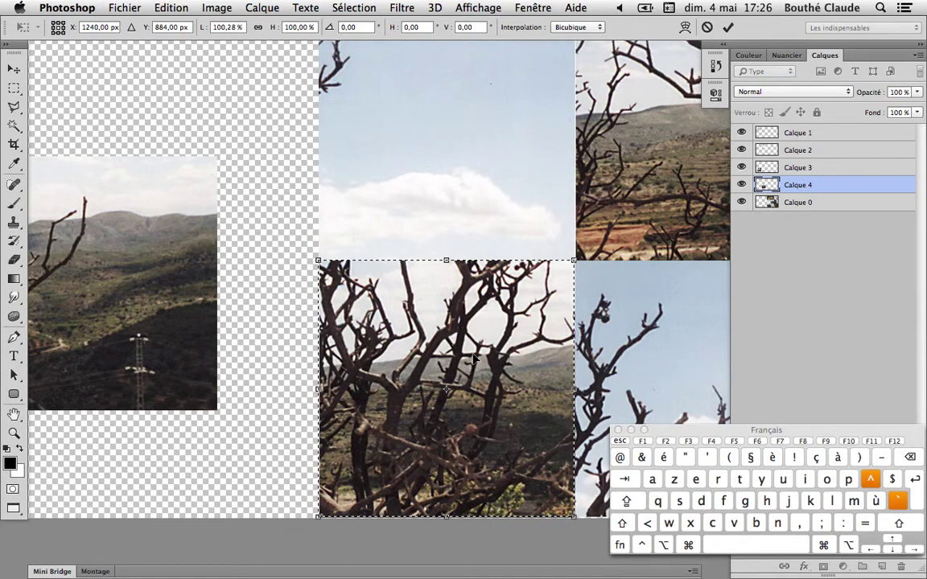
pyautogui.press('Return')
# Try to copy the selected tile area while Calque 4 is the active layer.
pyautogui.press('z')
pyautogui.click(184, 8)
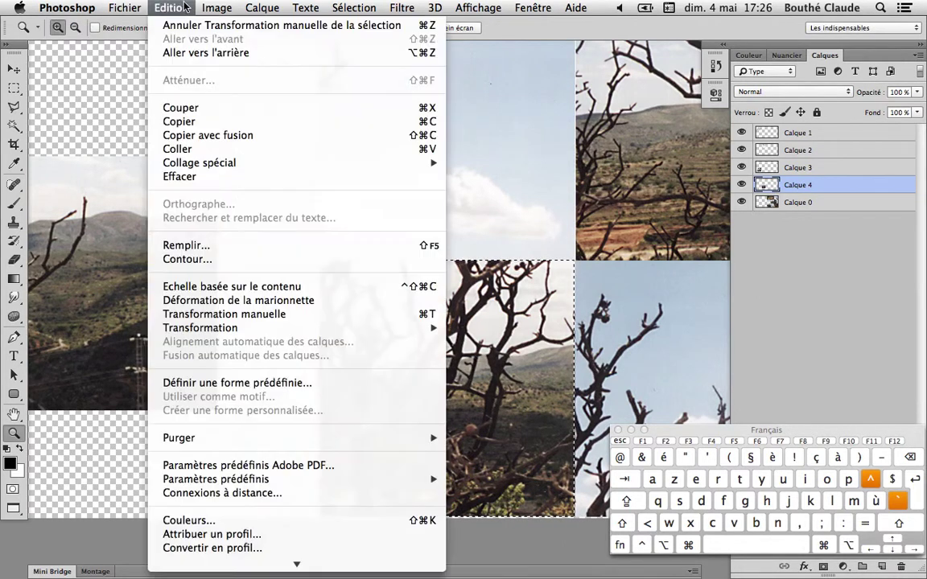
pyautogui.click(184, 123)
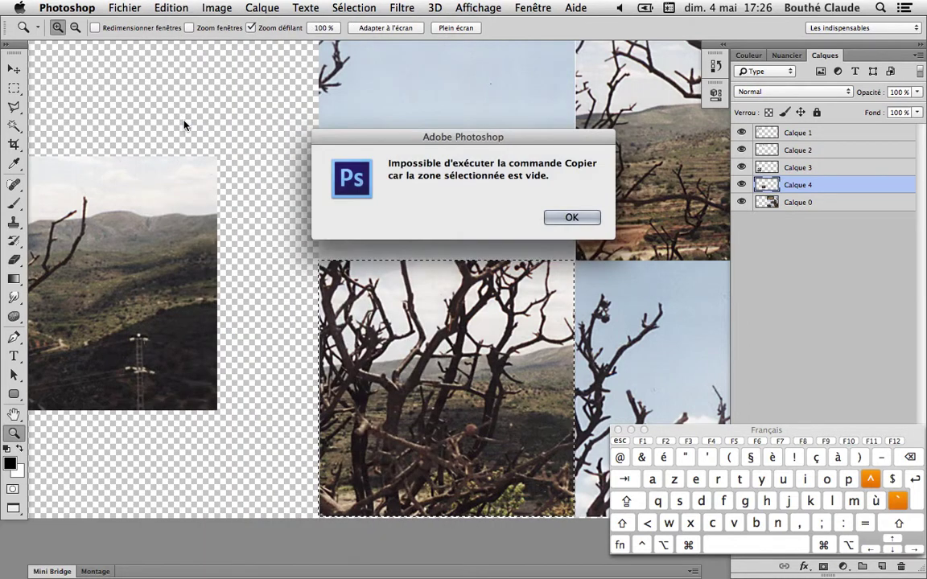
pyautogui.press('Return')
# Copy the selected branch-and-hill tile from Calque 0 onto a new layer and move the copy into the empty area, between the other separated tiles.
pyautogui.click(789, 206)
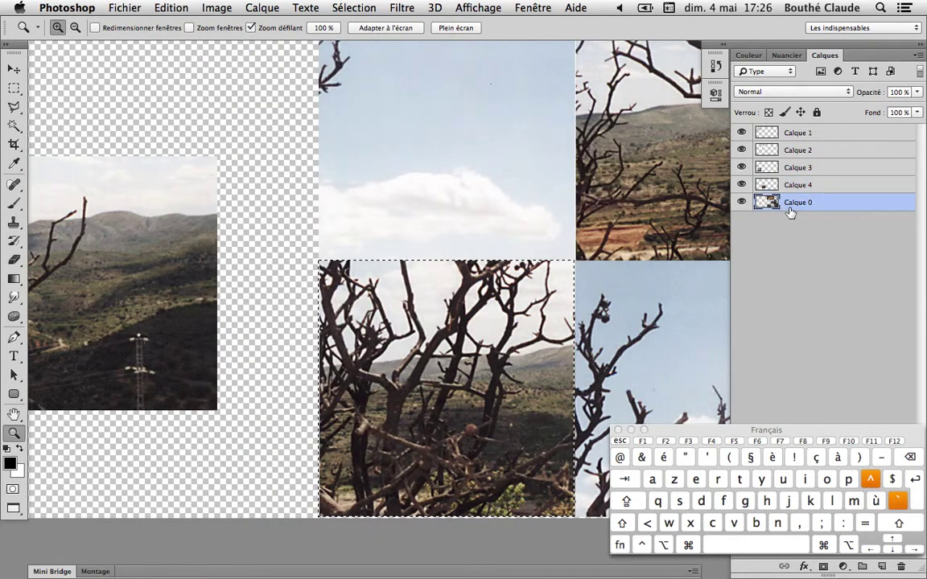
pyautogui.press('super+j')
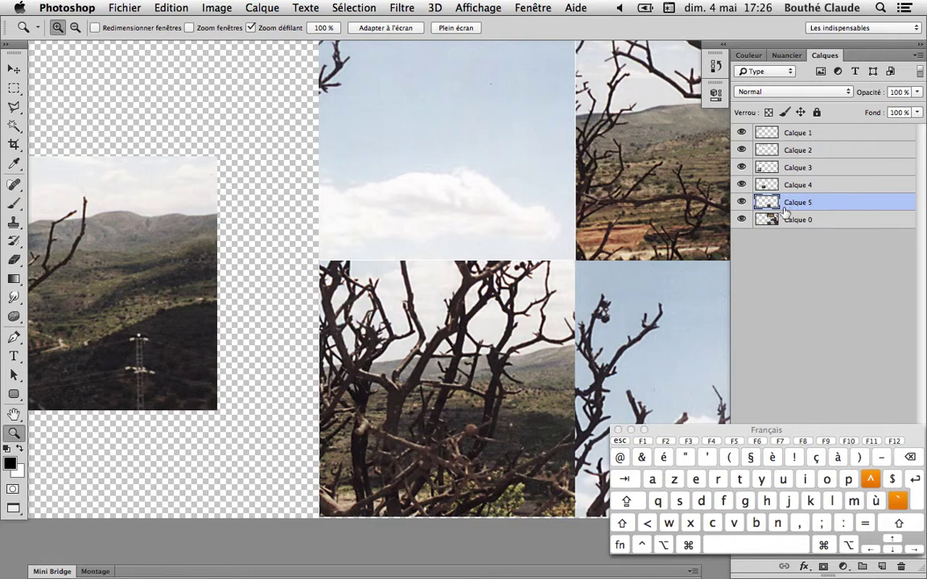
pyautogui.doubleClick(15, 415)
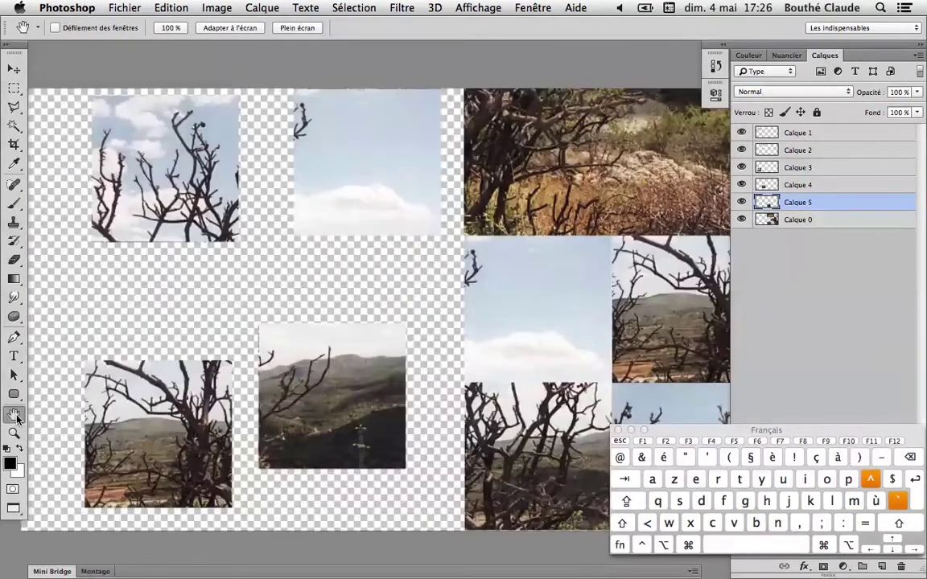
pyautogui.press('z')
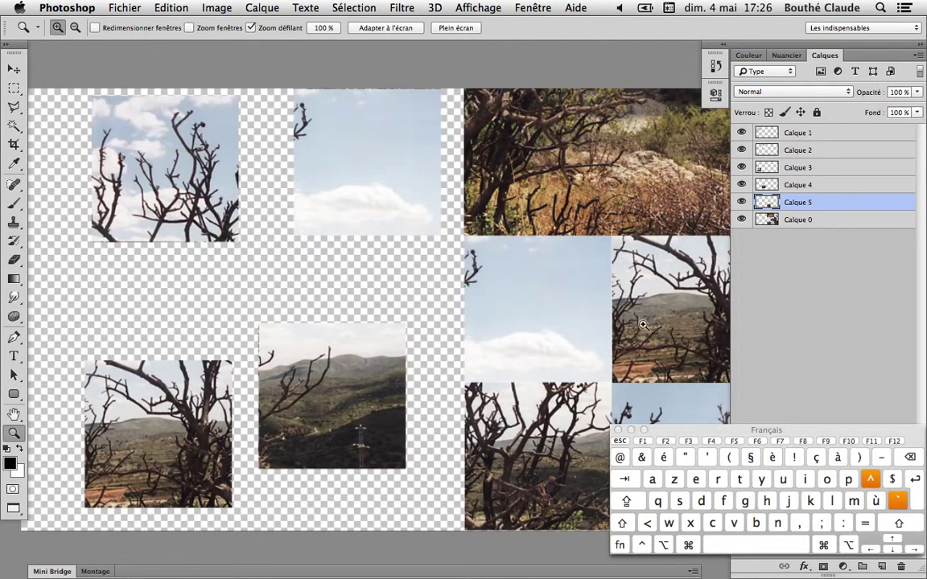
pyautogui.hscroll(4, 503, 342)
pyautogui.scroll(-3, 503, 342)
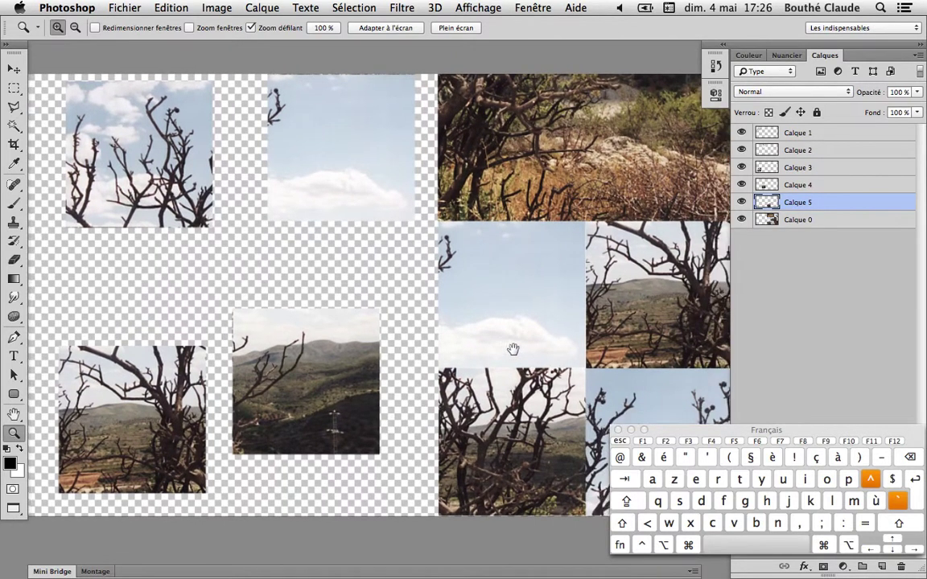
pyautogui.press('v')
pyautogui.moveTo(640, 352); pyautogui.dragTo(507, 294)
pyautogui.press('super+z')
pyautogui.click(801, 203)
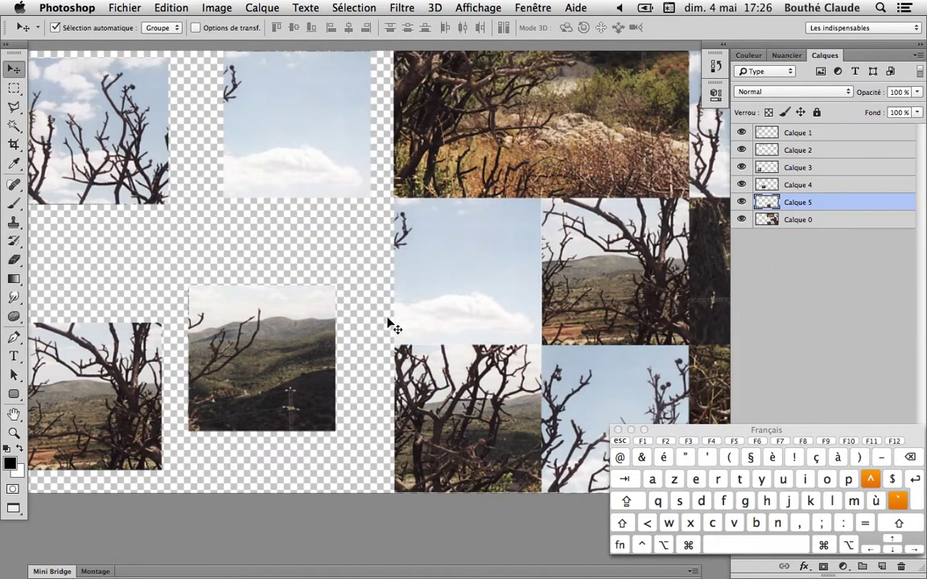
pyautogui.moveTo(505, 422); pyautogui.dragTo(183, 260)
# Load Calque 5's outline as a selection and place it over the sky-and-branches tile in the middle of the bottom row.
pyautogui.click(802, 222)
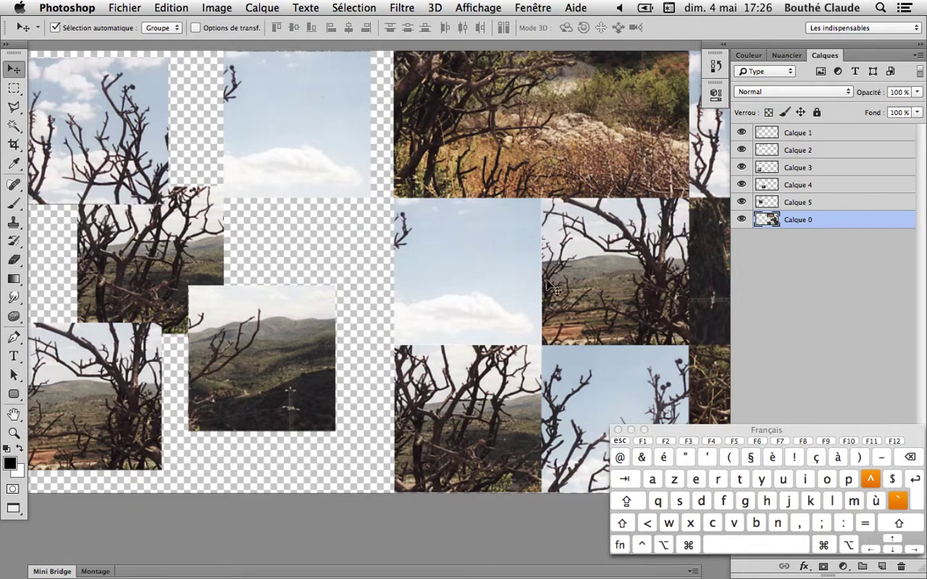
pyautogui.click(14, 414)
pyautogui.moveTo(395, 341); pyautogui.dragTo(302, 358)
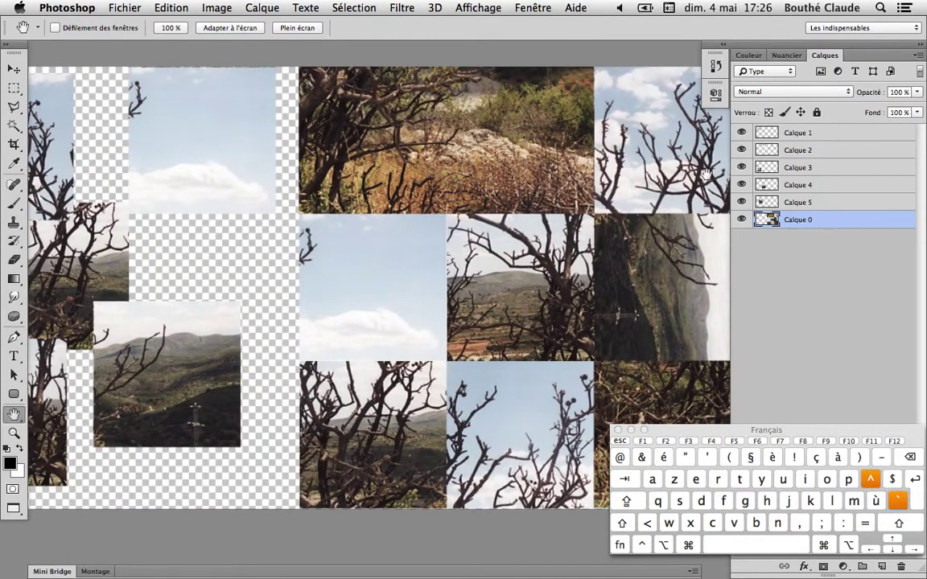
pyautogui.rightClick(772, 206)
pyautogui.click(608, 244)
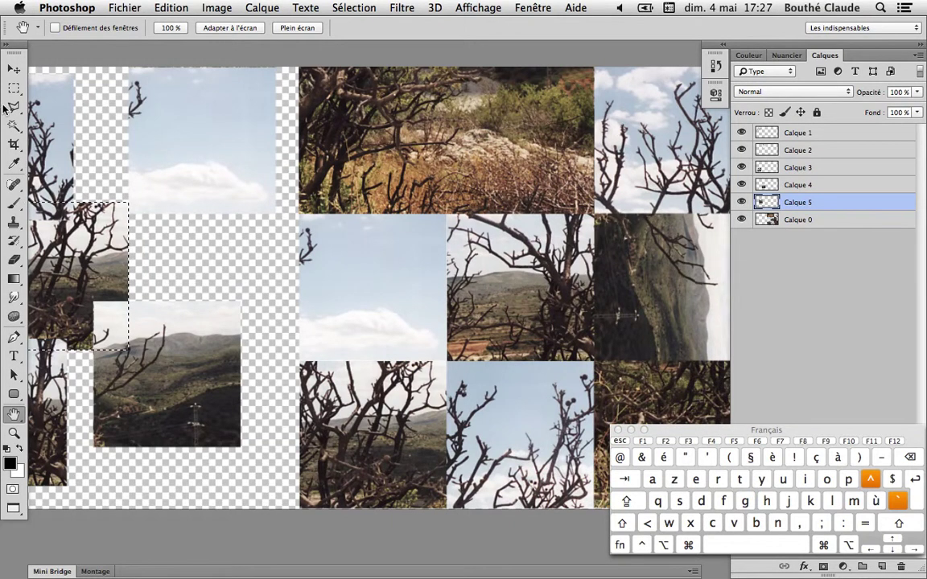
pyautogui.press('m')
pyautogui.moveTo(76, 264); pyautogui.dragTo(537, 422)
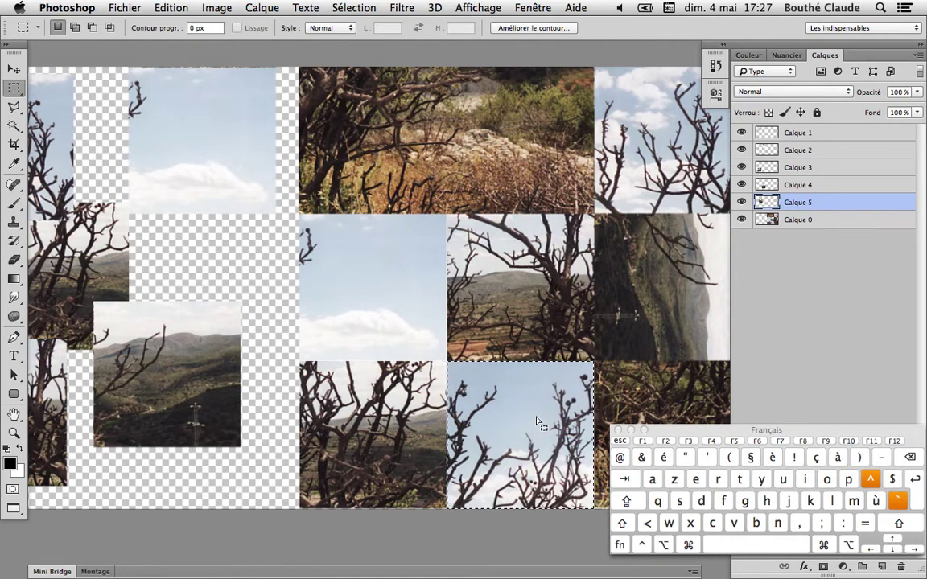
# Transform the selection to fit the sky-and-branches tile's edges, with 101.14% width and 100% height, and apply it.
pyautogui.press('z')
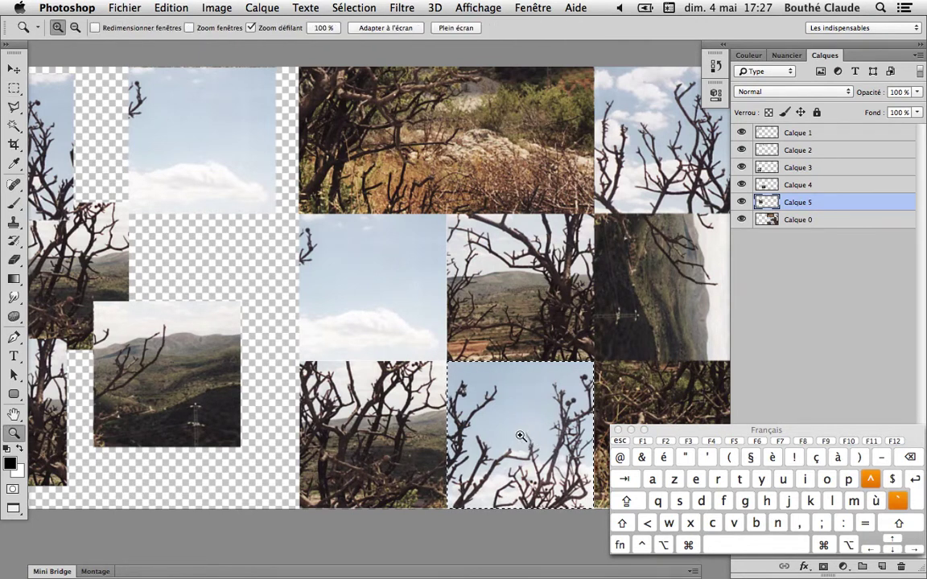
pyautogui.keyDown('alt'); pyautogui.click(473, 393); pyautogui.keyUp('alt')
pyautogui.click(474, 394)
pyautogui.moveTo(470, 399); pyautogui.dragTo(371, 292)
pyautogui.click(354, 7)
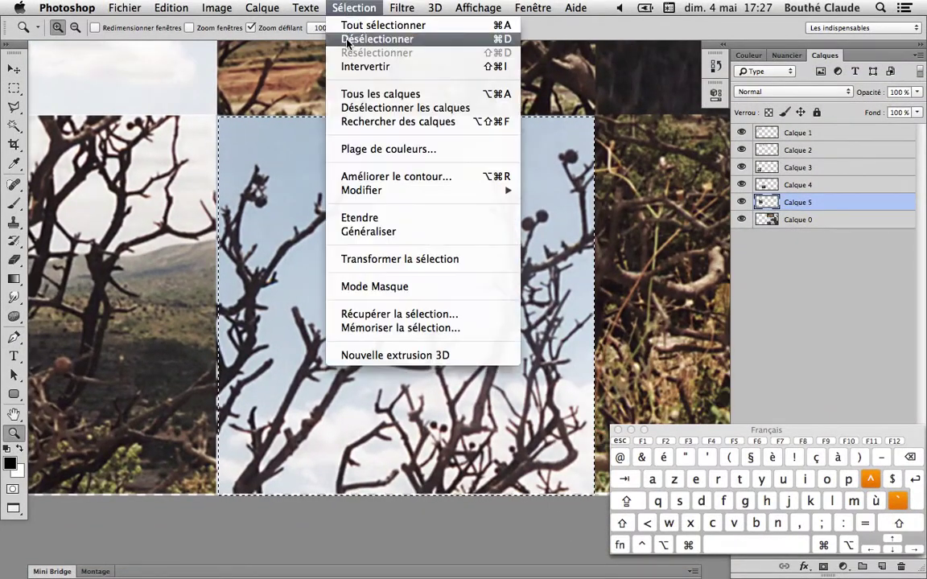
pyautogui.click(385, 258)
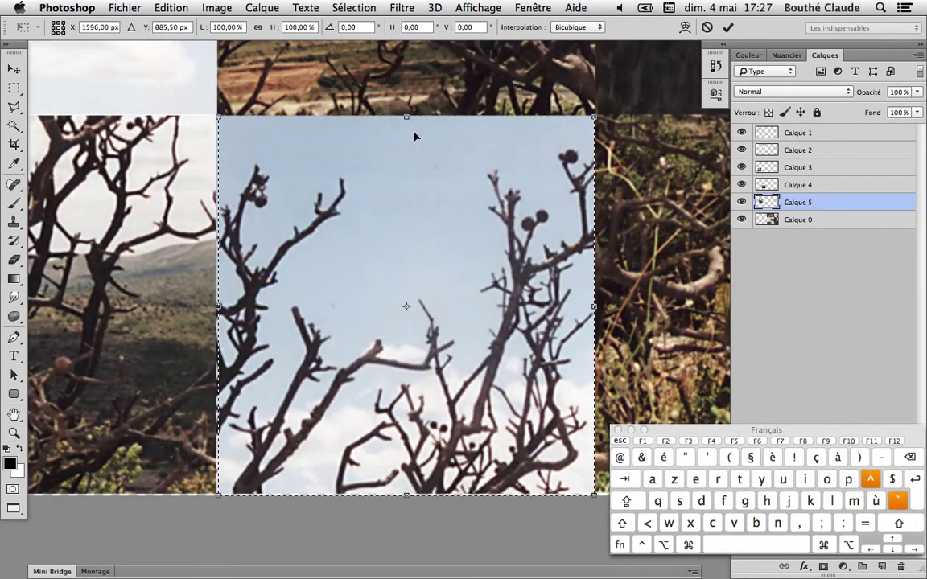
pyautogui.moveTo(402, 116); pyautogui.dragTo(401, 118)
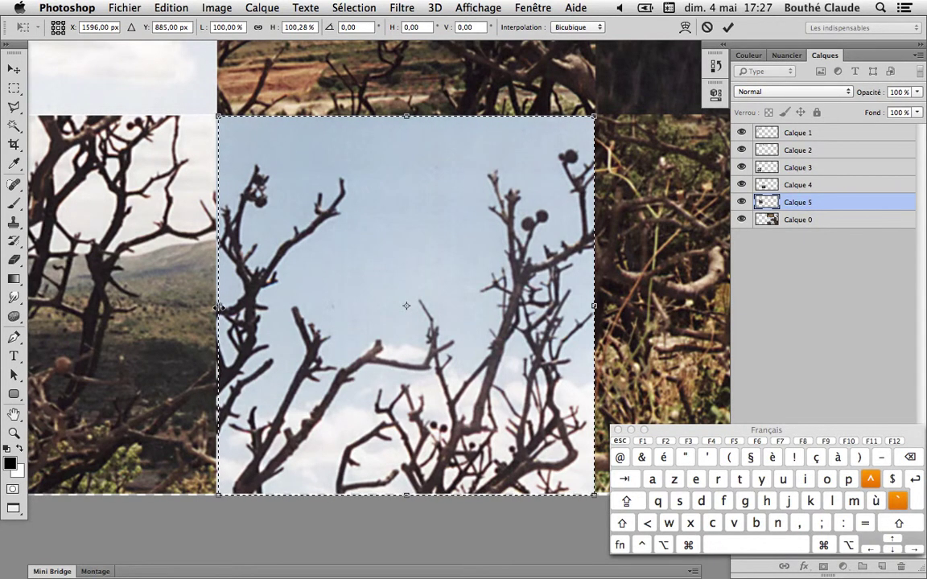
pyautogui.moveTo(215, 307); pyautogui.dragTo(213, 307)
pyautogui.moveTo(403, 495); pyautogui.dragTo(401, 491)
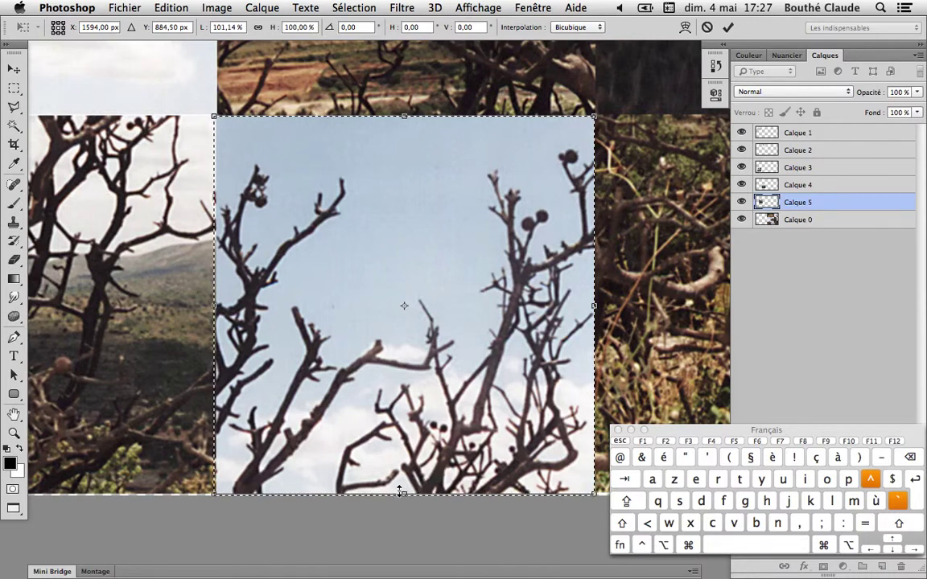
pyautogui.press('Return')
# Copy the selected sky-and-branches tile from Calque 0 onto a new layer and make Calque 0 active again.
pyautogui.press('z')
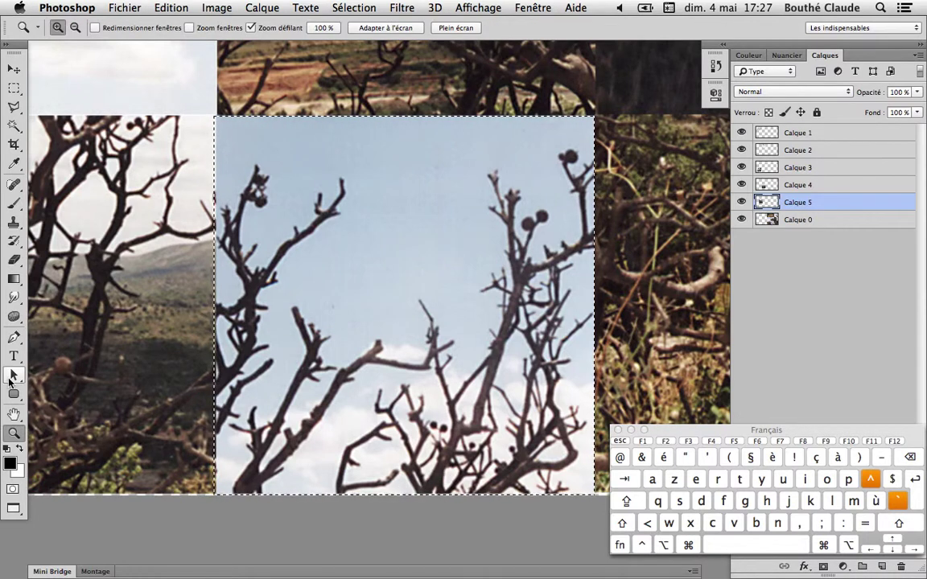
pyautogui.doubleClick(13, 413)
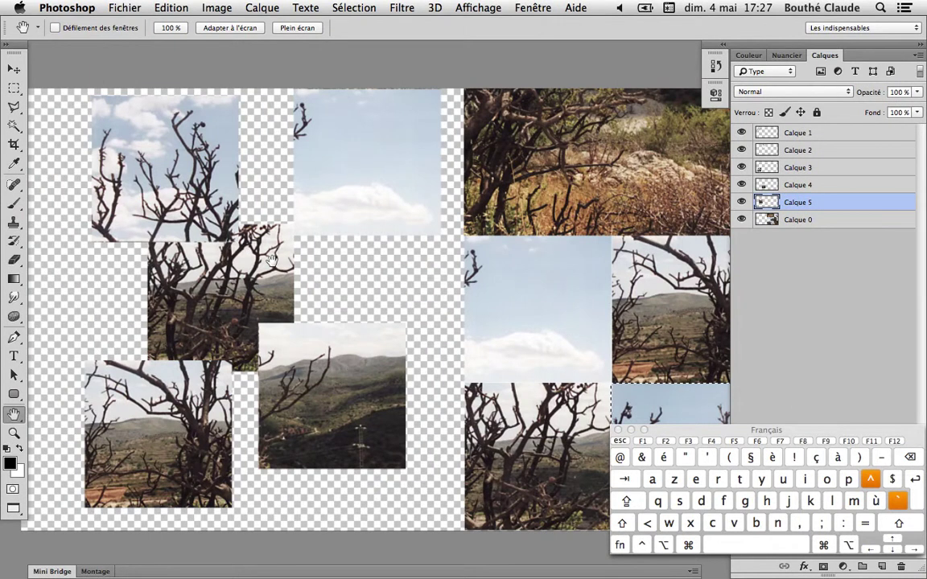
pyautogui.click(852, 225)
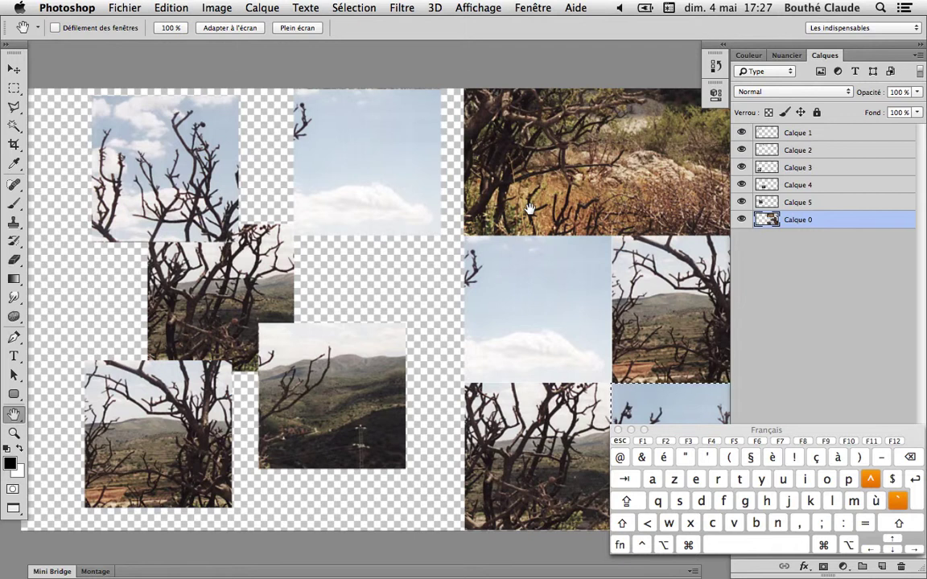
pyautogui.press('super+j')
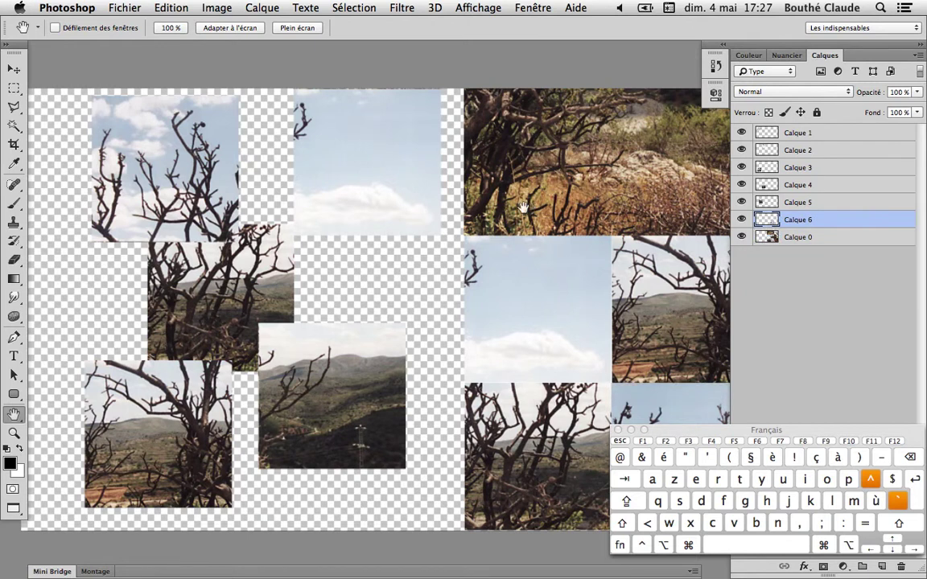
pyautogui.click(802, 241)
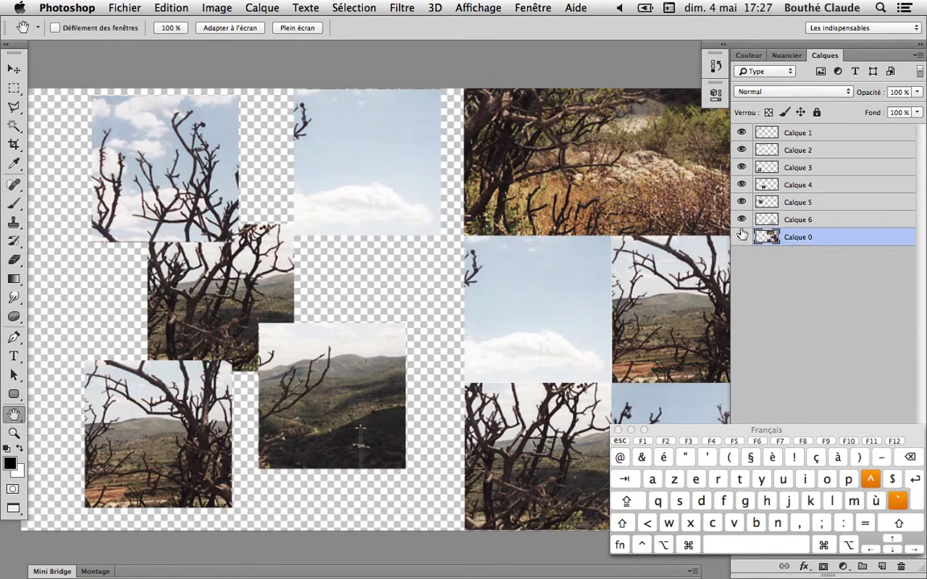
pyautogui.moveTo(447, 316); pyautogui.dragTo(560, 306)
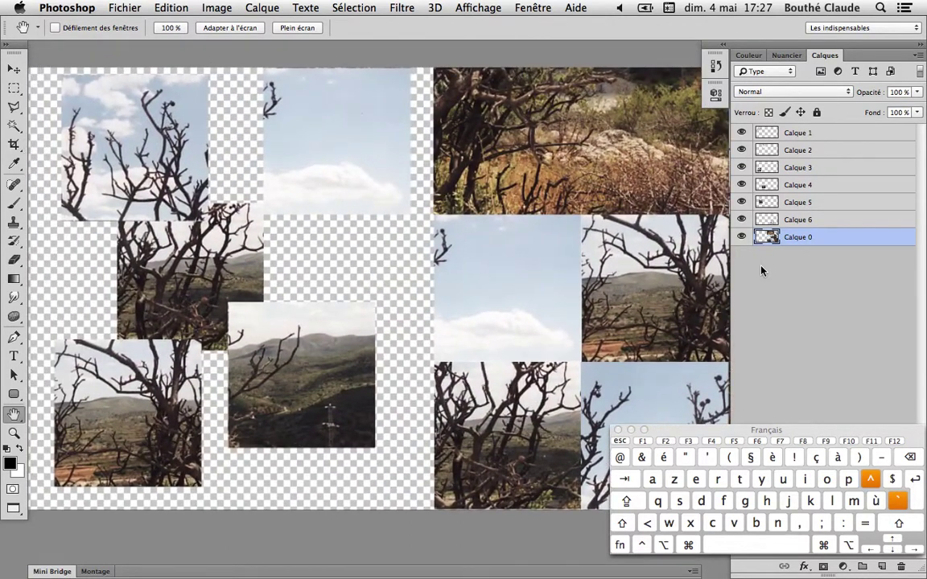
# Load Calque 6's outline as a selection and place it over the dense-branches tile in the bottom-right corner of the image.
pyautogui.moveTo(364, 354); pyautogui.dragTo(298, 355)
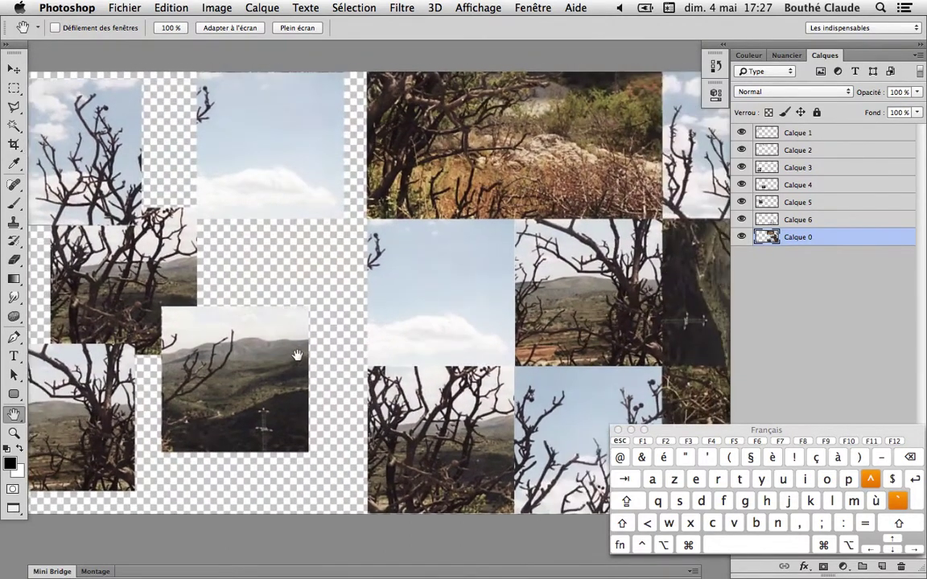
pyautogui.press('super+minus')
pyautogui.press('super+minus')
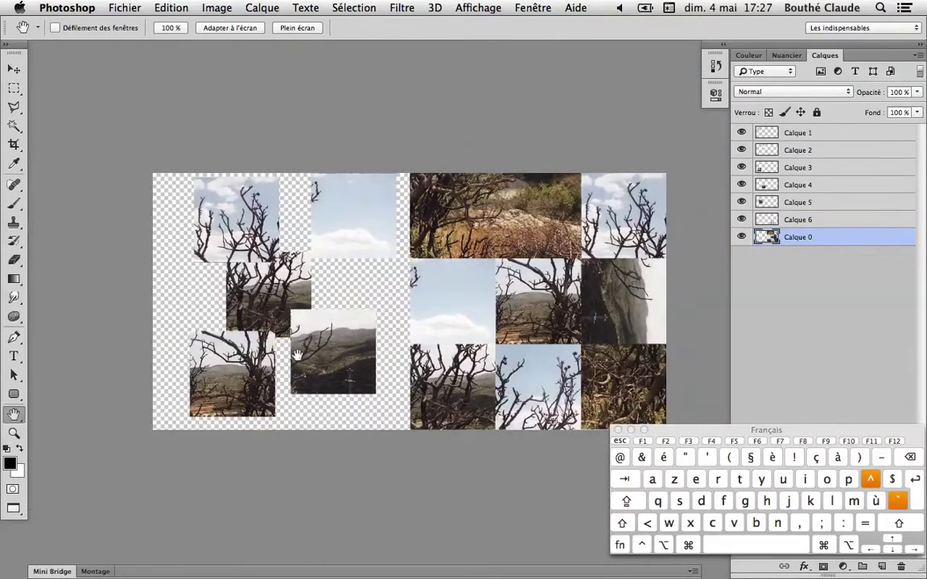
pyautogui.click(761, 219)
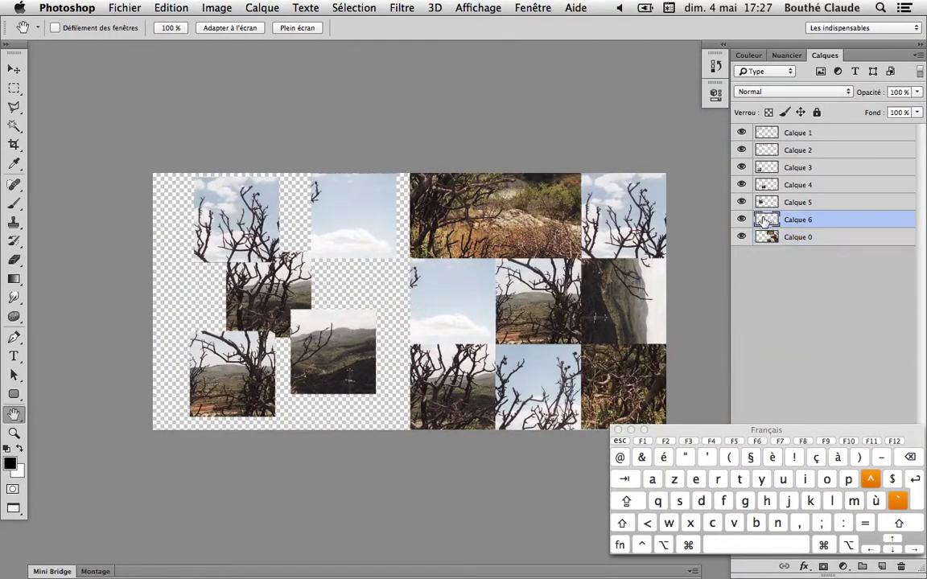
pyautogui.rightClick(765, 221)
pyautogui.click(659, 259)
pyautogui.press('v')
pyautogui.press('m')
pyautogui.moveTo(545, 377); pyautogui.dragTo(625, 380)
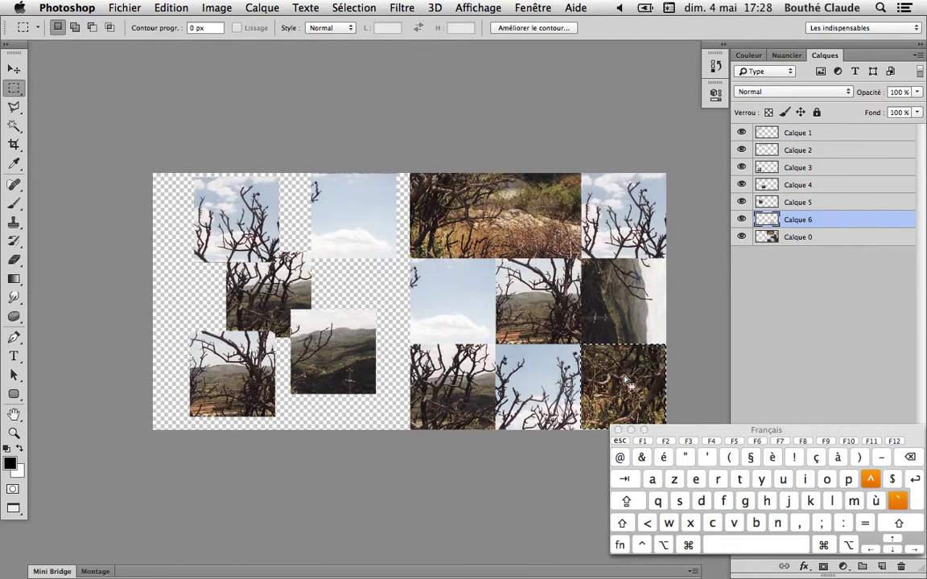
# Transform the selection to fit the dense-branches tile's edges, with 99.72% width and 100.28% height, and apply it.
pyautogui.press('z')
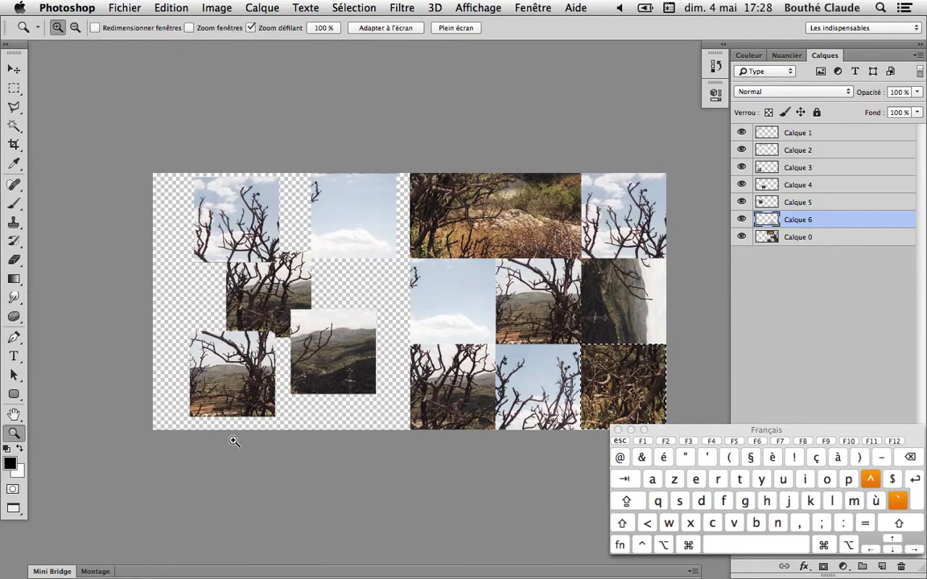
pyautogui.moveTo(623, 383); pyautogui.dragTo(442, 297)
pyautogui.press('space')
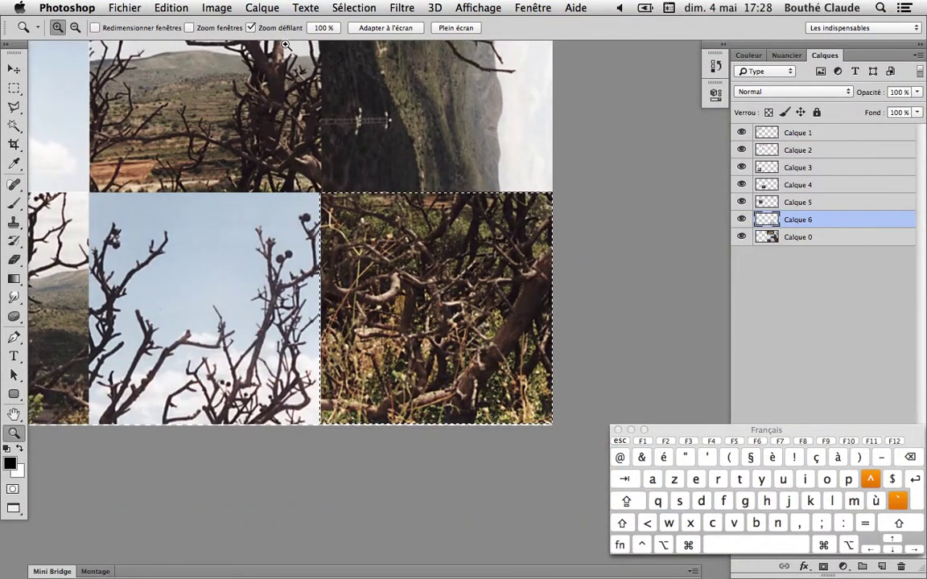
pyautogui.click(343, 9)
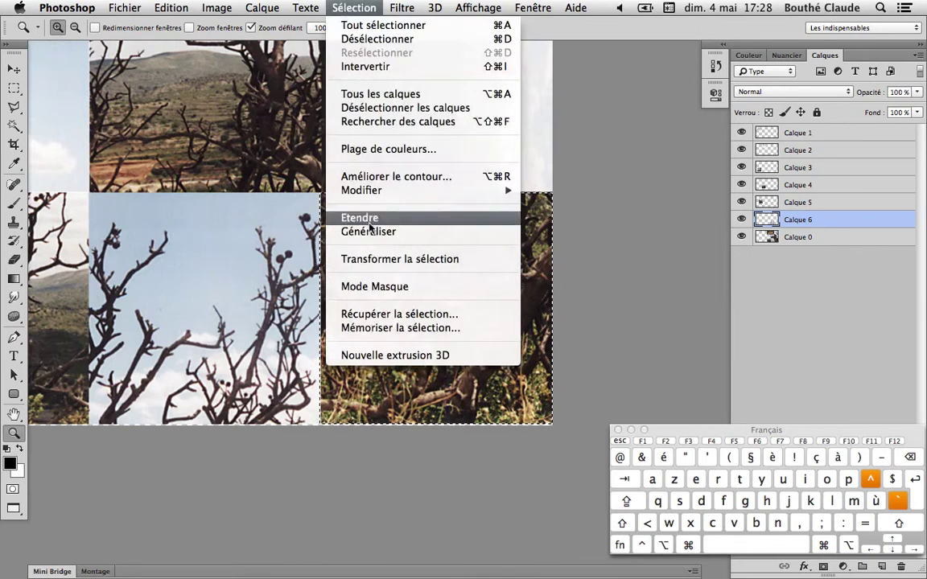
pyautogui.click(376, 260)
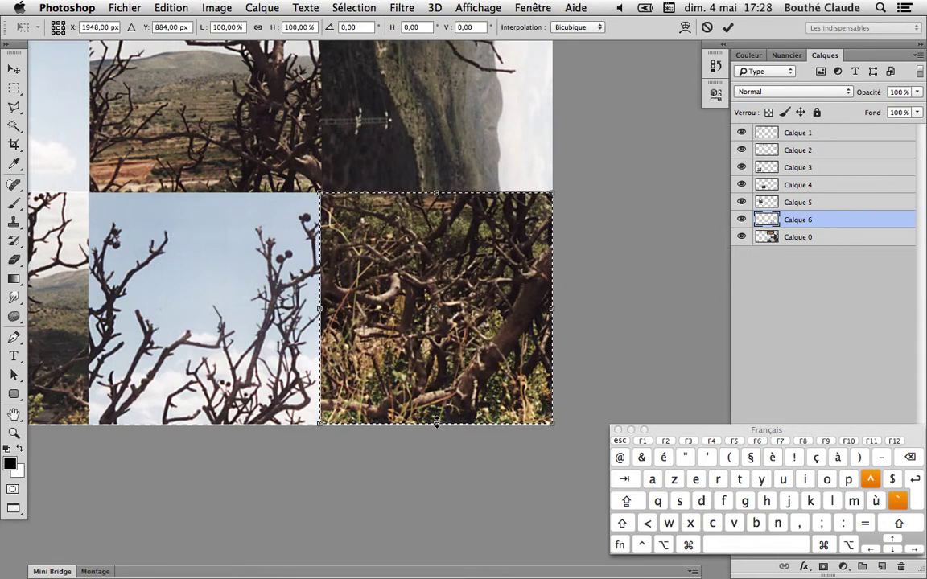
pyautogui.moveTo(437, 424); pyautogui.dragTo(437, 424)
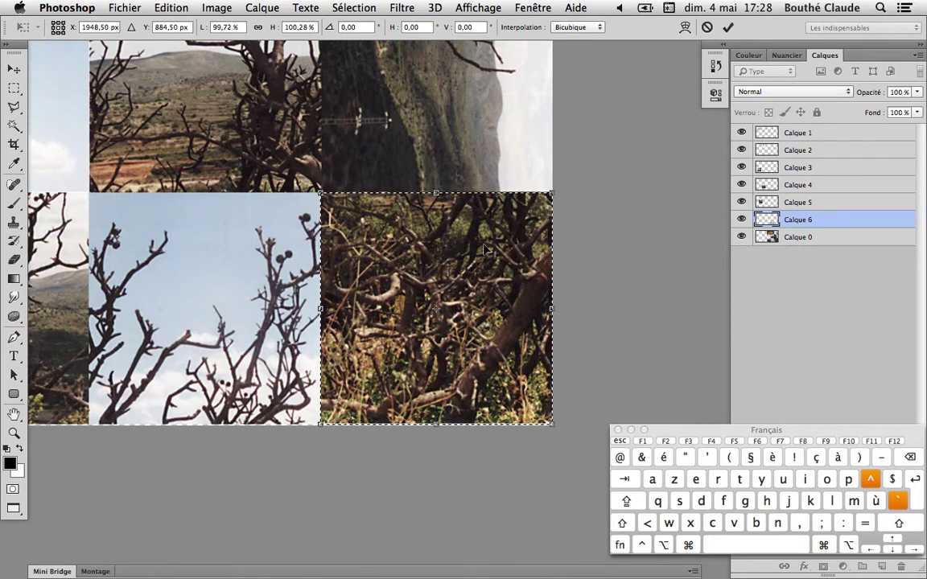
pyautogui.press('Return')
pyautogui.press('z')
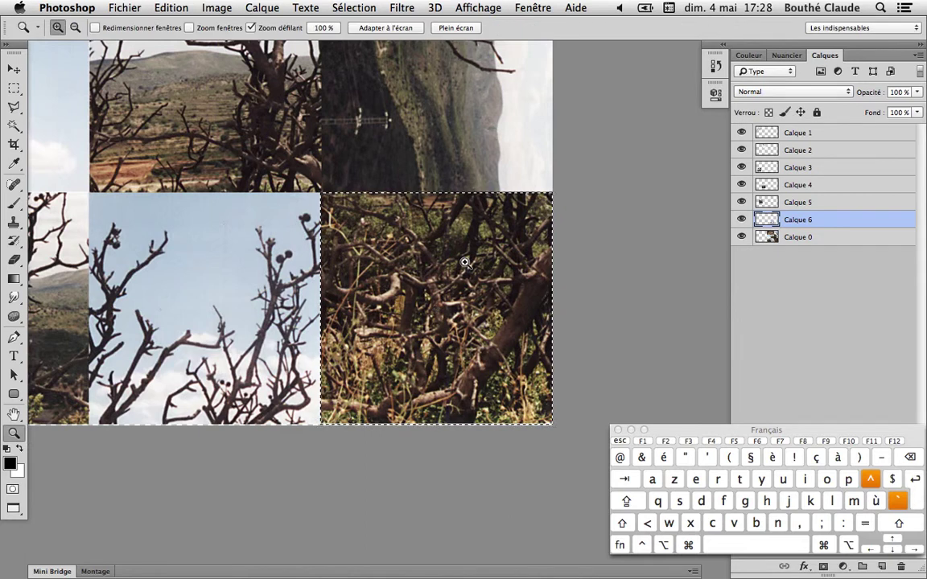
# Copy the selected dense-branches tile from Calque 0 onto a new layer.
pyautogui.click(179, 10)
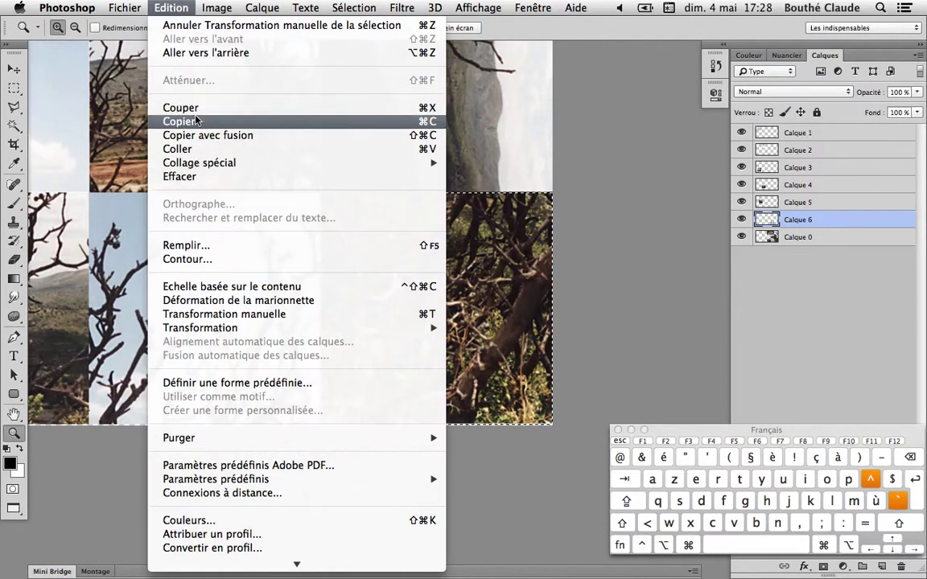
pyautogui.click(208, 135)
pyautogui.click(773, 252)
pyautogui.click(809, 241)
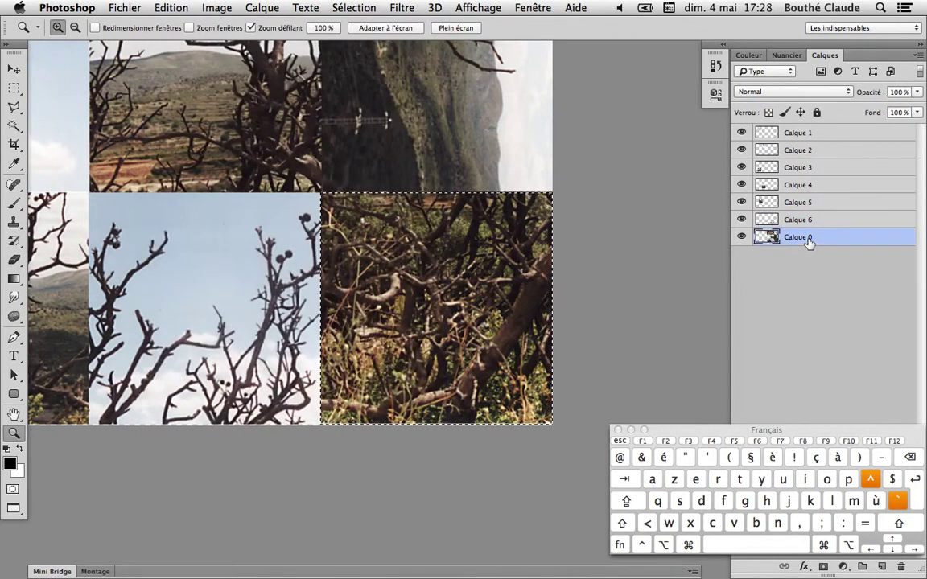
pyautogui.press('super+v')
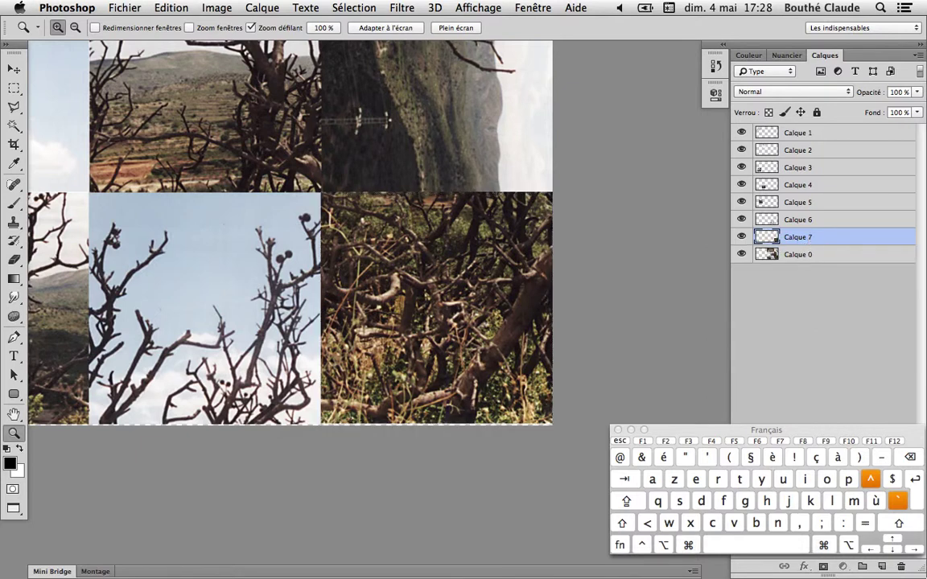
# Move the three sky tiles side by side along the upper edge of the empty area, with the cloud-only tile at the right.
pyautogui.doubleClick(10, 417)
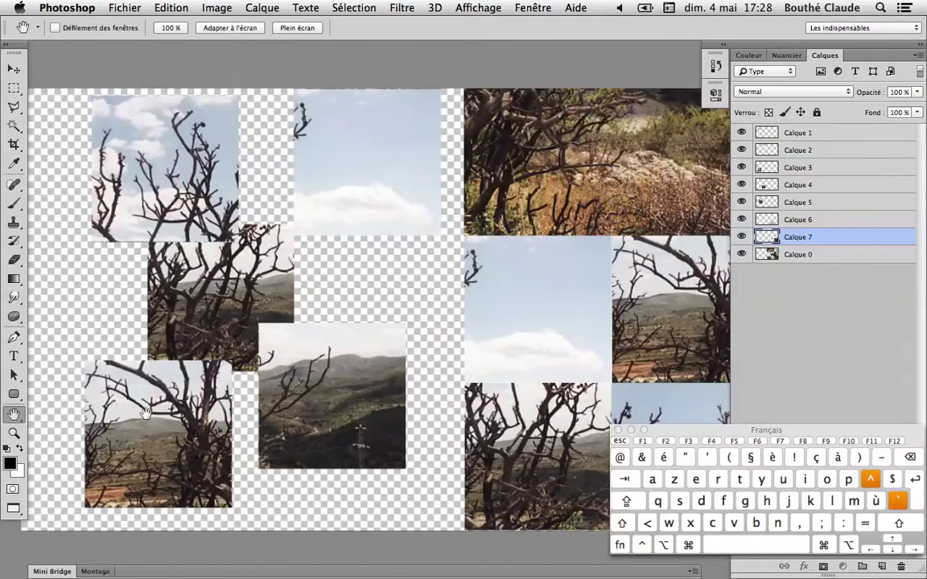
pyautogui.press('v')
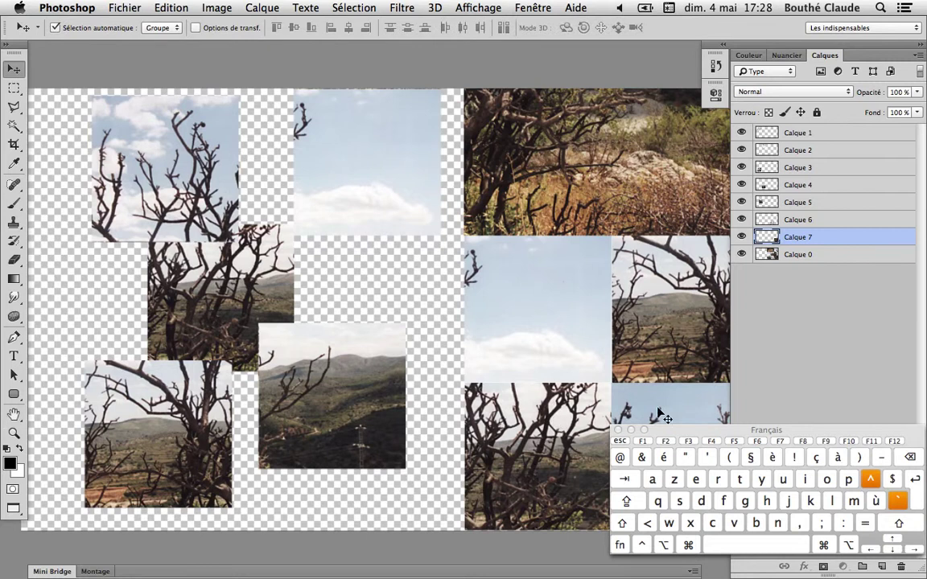
pyautogui.moveTo(477, 382); pyautogui.dragTo(221, 149)
pyautogui.moveTo(152, 153); pyautogui.dragTo(68, 112)
pyautogui.moveTo(119, 202); pyautogui.dragTo(193, 240)
pyautogui.moveTo(275, 197); pyautogui.dragTo(235, 163)
pyautogui.moveTo(399, 178)
pyautogui.mouseDown()
pyautogui.moveTo(421, 186)
pyautogui.moveTo(392, 185)
pyautogui.mouseUp()
pyautogui.moveTo(222, 176); pyautogui.dragTo(227, 188)
# Move the three hill tiles into a row beneath the sky tiles, with the tree tile at the left and the pylon tile at the right.
pyautogui.moveTo(274, 304); pyautogui.dragTo(155, 433)
pyautogui.moveTo(341, 384); pyautogui.dragTo(382, 406)
pyautogui.moveTo(274, 443); pyautogui.dragTo(358, 434)
pyautogui.moveTo(194, 435); pyautogui.dragTo(307, 322)
pyautogui.moveTo(332, 440); pyautogui.dragTo(169, 326)
pyautogui.moveTo(450, 456); pyautogui.dragTo(452, 348)
pyautogui.moveTo(348, 358); pyautogui.dragTo(362, 358)
pyautogui.moveTo(199, 333); pyautogui.dragTo(228, 342)
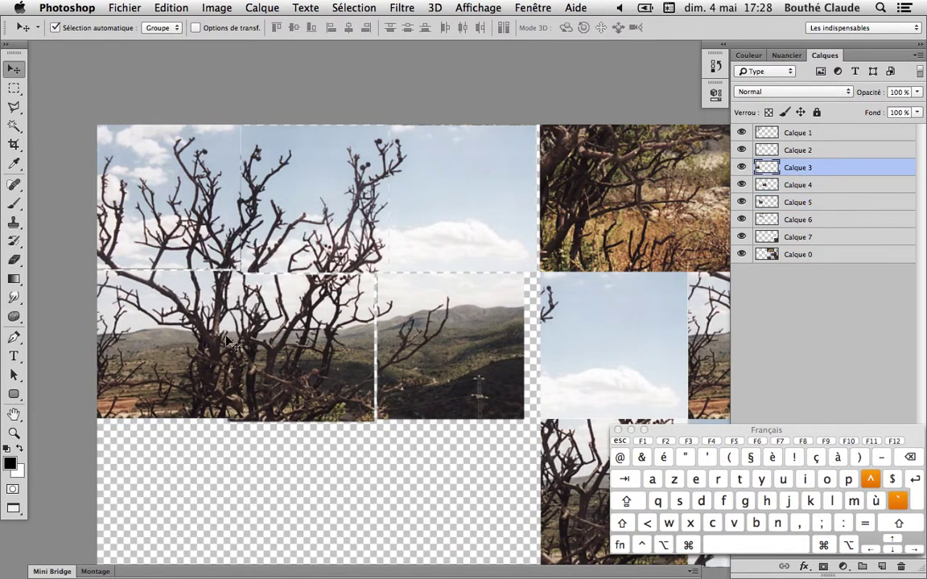
# Draw a rectangular selection around the double-width rocks-and-dry-grass tile in the top row of the scrambled image.
pyautogui.moveTo(387, 434); pyautogui.dragTo(143, 390)
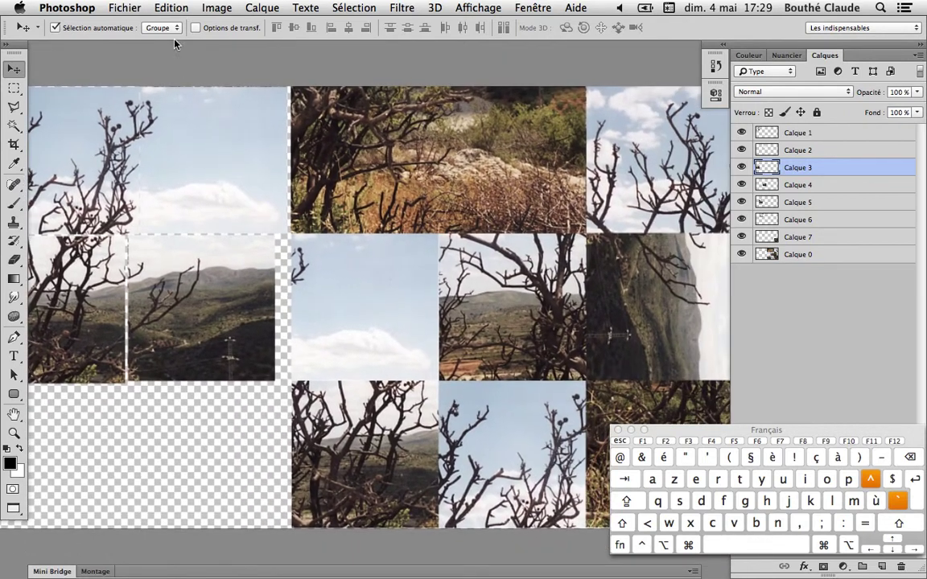
pyautogui.click(13, 87)
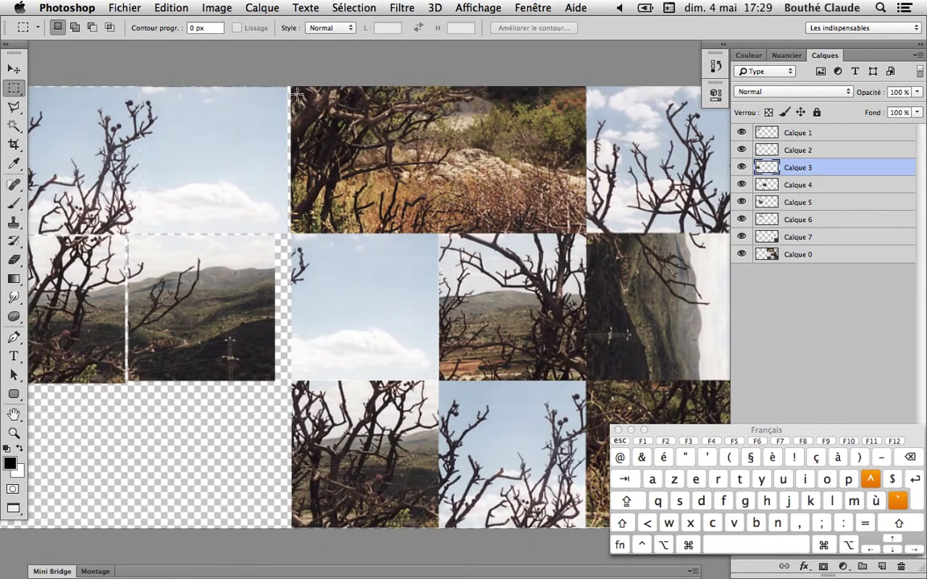
pyautogui.moveTo(291, 84); pyautogui.dragTo(586, 233)
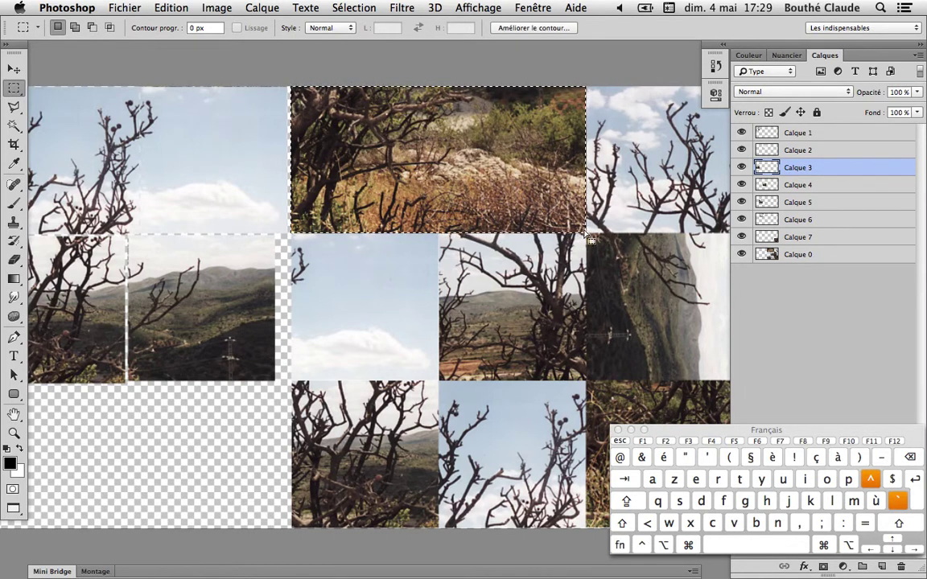
# Transform the selection to fit the double-width rocks tile's edges, with 100.56% width and 100.28% height, and apply it.
pyautogui.click(352, 9)
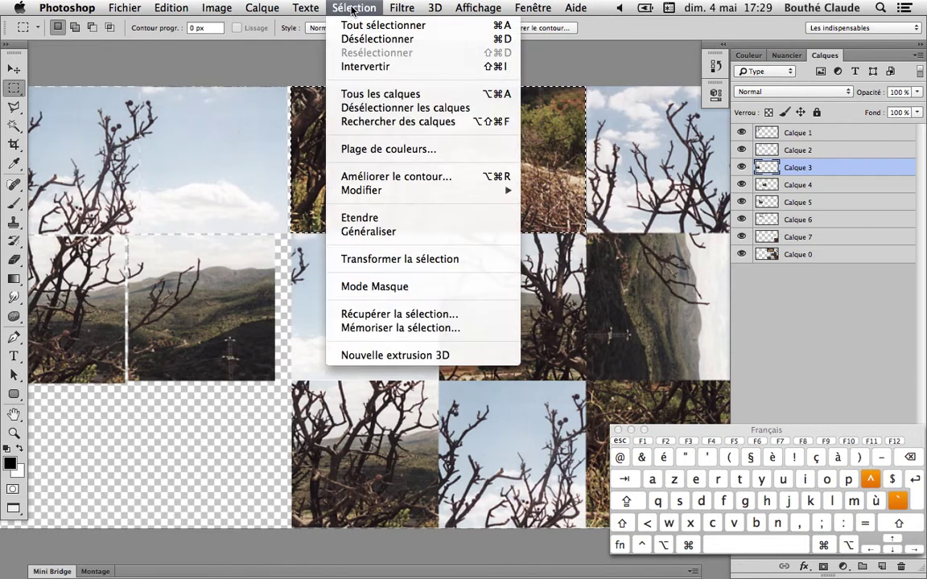
pyautogui.click(379, 259)
pyautogui.moveTo(417, 269); pyautogui.dragTo(364, 341)
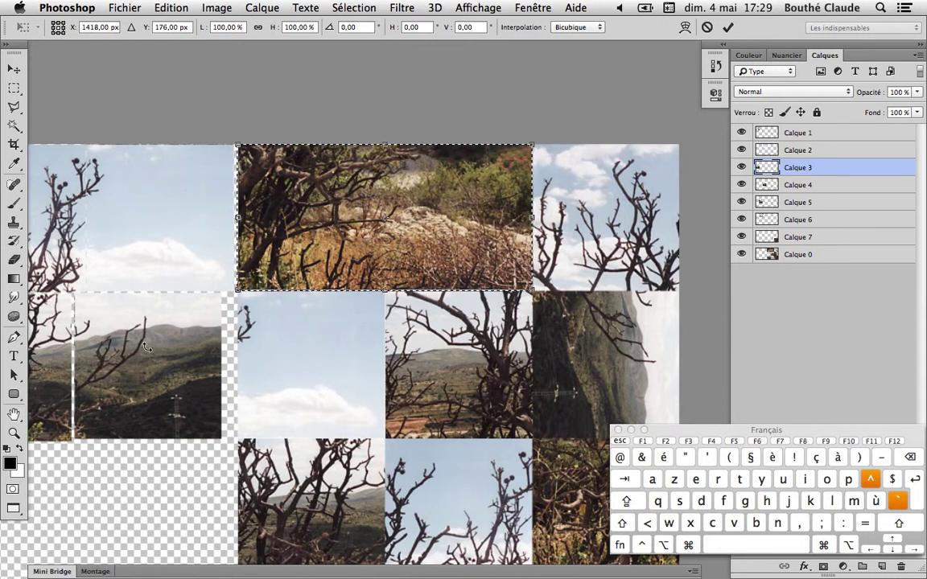
pyautogui.press('super+plus')
pyautogui.press('super+plus')
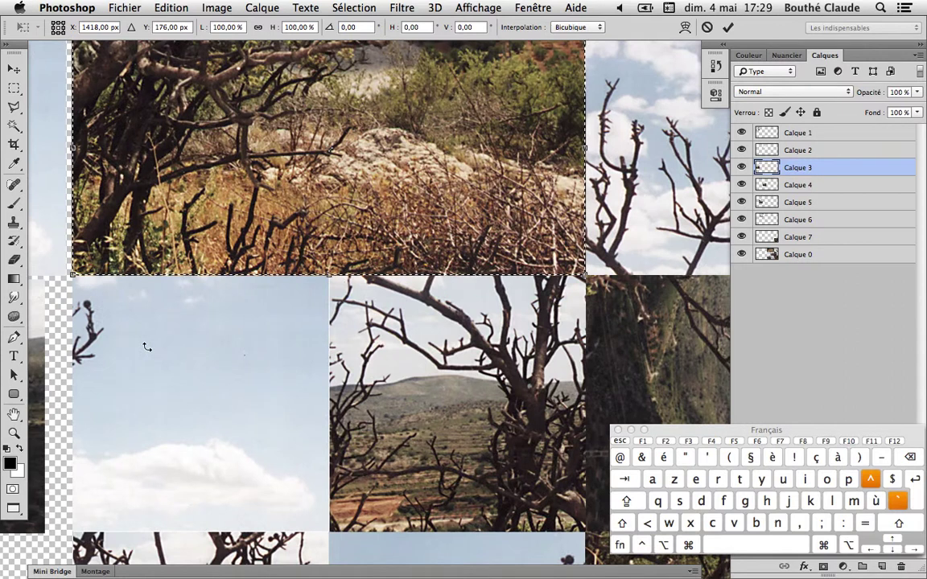
pyautogui.moveTo(208, 157); pyautogui.dragTo(211, 250)
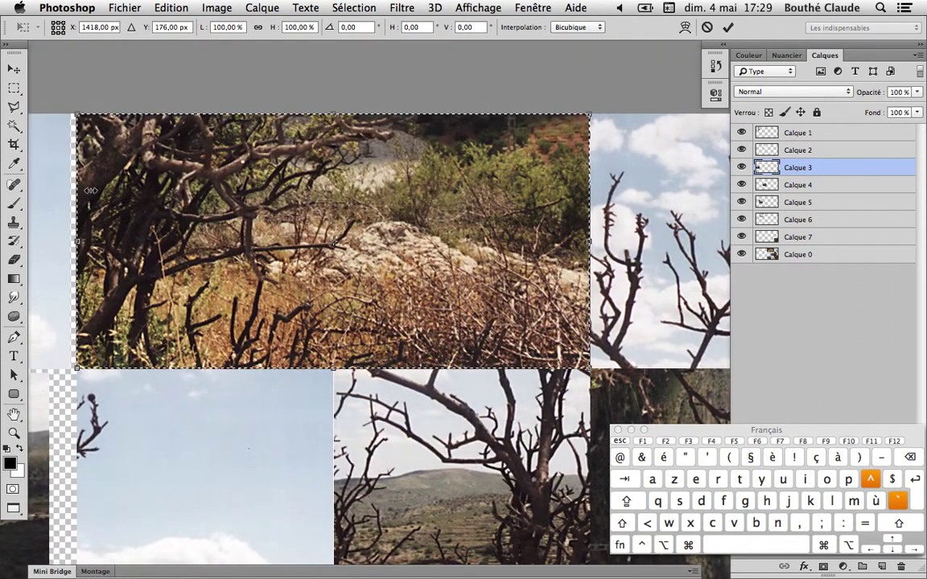
pyautogui.moveTo(81, 241)
pyautogui.mouseDown()
pyautogui.moveTo(70, 242)
pyautogui.moveTo(77, 242)
pyautogui.mouseUp()
pyautogui.moveTo(332, 367); pyautogui.dragTo(325, 371)
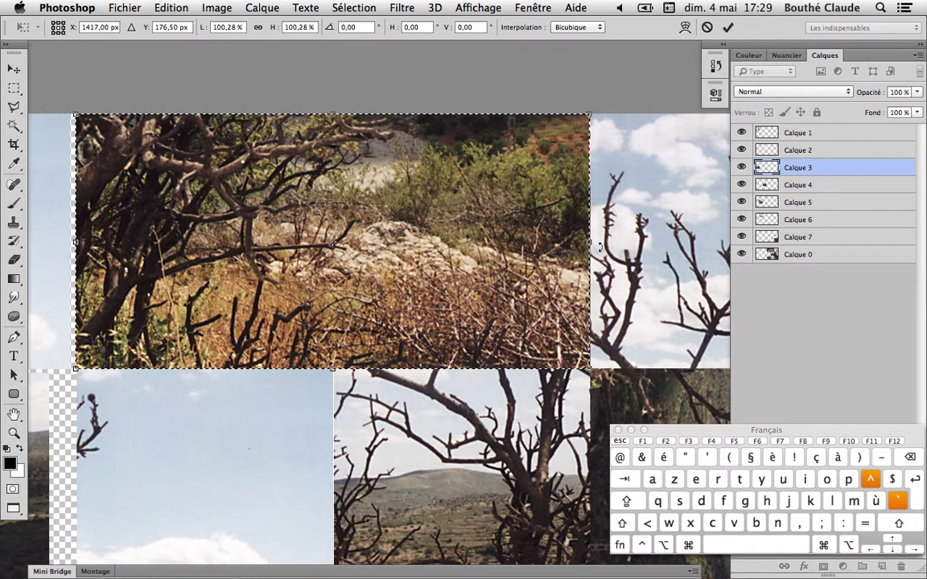
pyautogui.moveTo(592, 243); pyautogui.dragTo(592, 242)
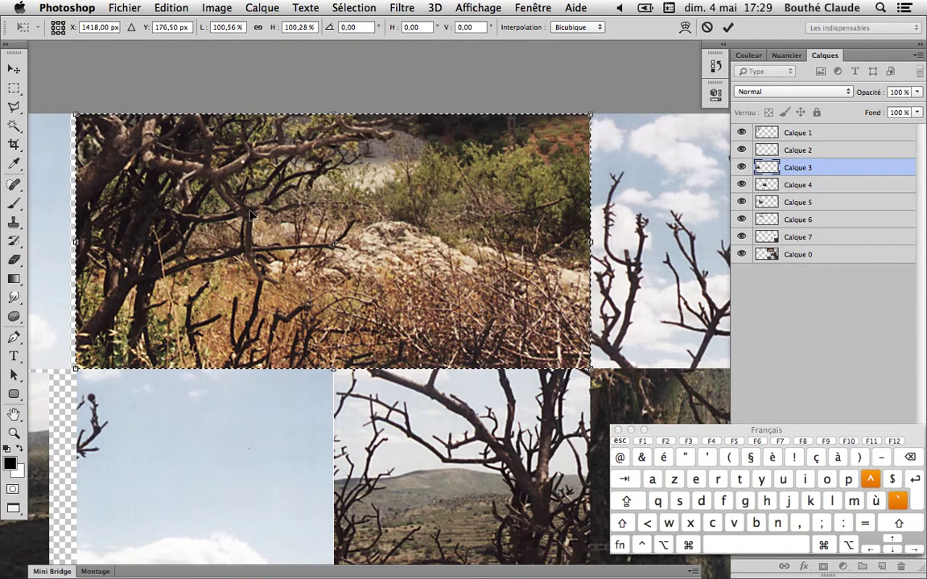
pyautogui.press('Return')
# Make Calque 0 active and copy the selected double-width rocks tile onto a new layer.
pyautogui.click(865, 240)
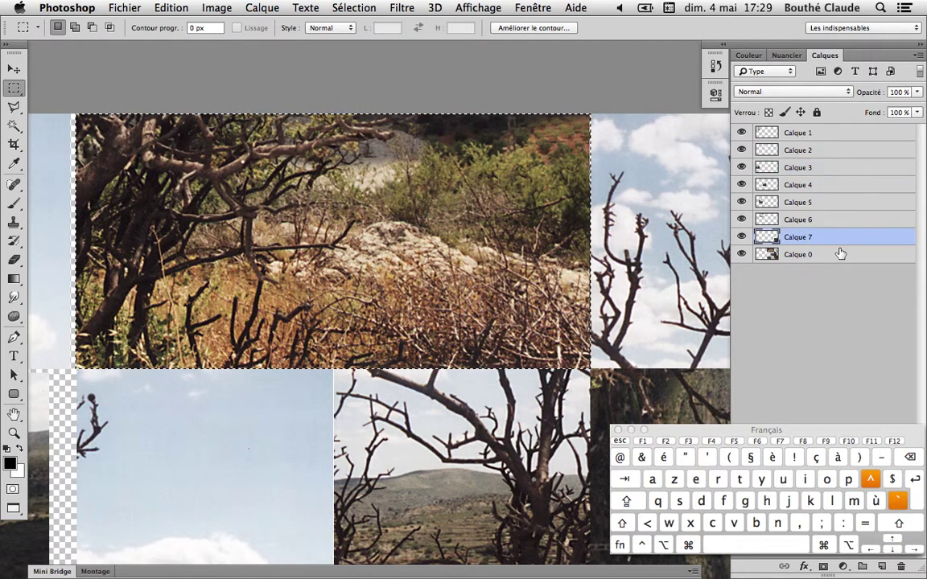
pyautogui.doubleClick(840, 254)
pyautogui.press('Escape')
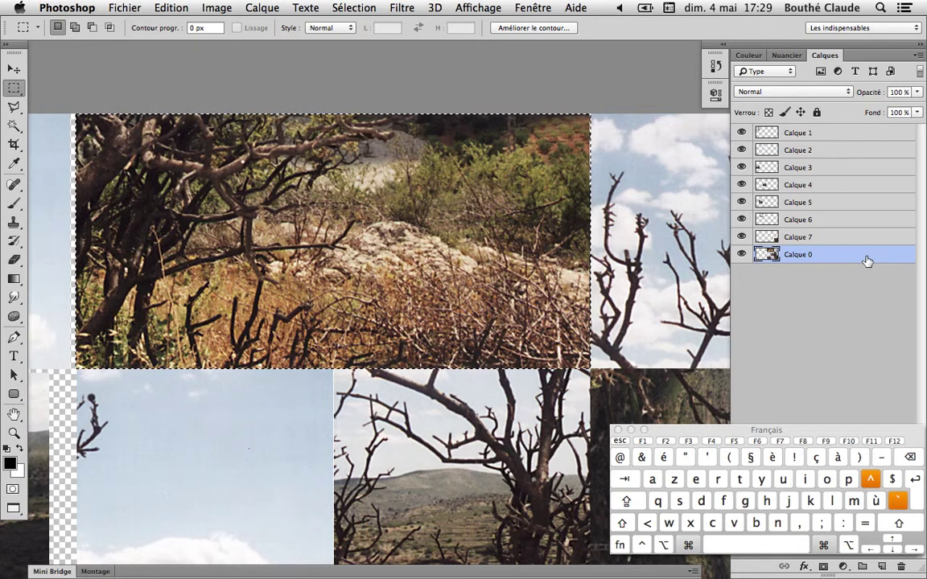
pyautogui.press('super+j')
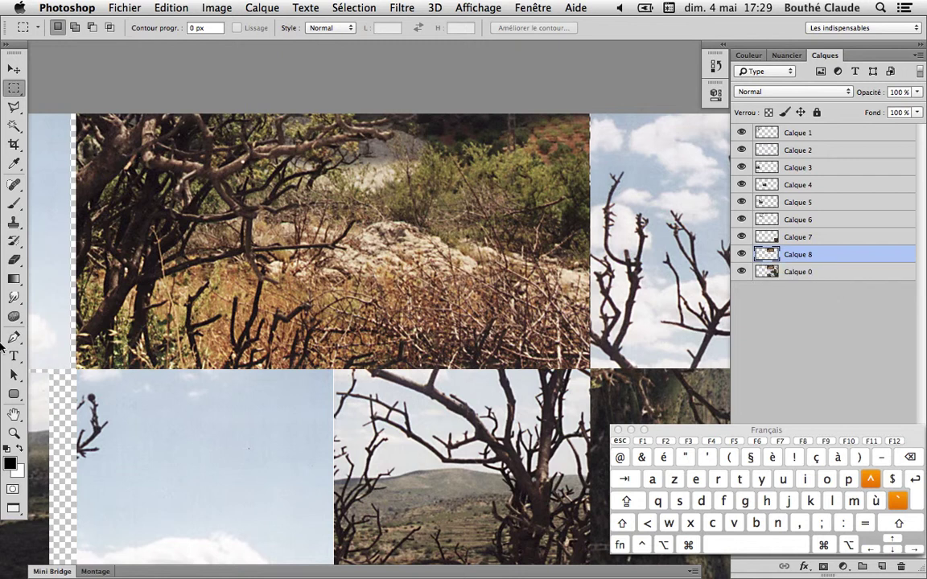
# Move the copied rocks tile to the bottom-left of the reassembled picture, flush with the canvas's left edge and directly under the hill tiles.
pyautogui.doubleClick(15, 416)
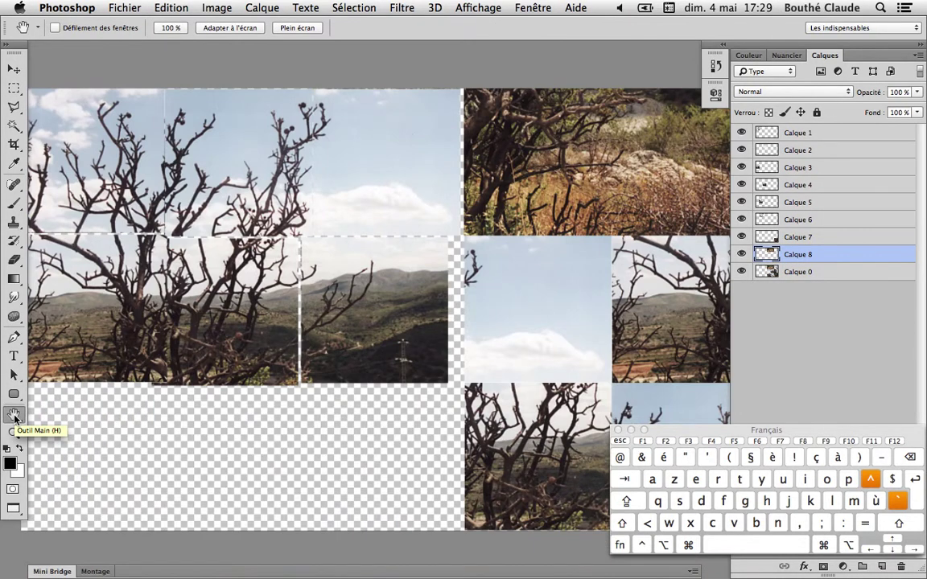
pyautogui.click(12, 72)
pyautogui.moveTo(627, 159); pyautogui.dragTo(181, 453)
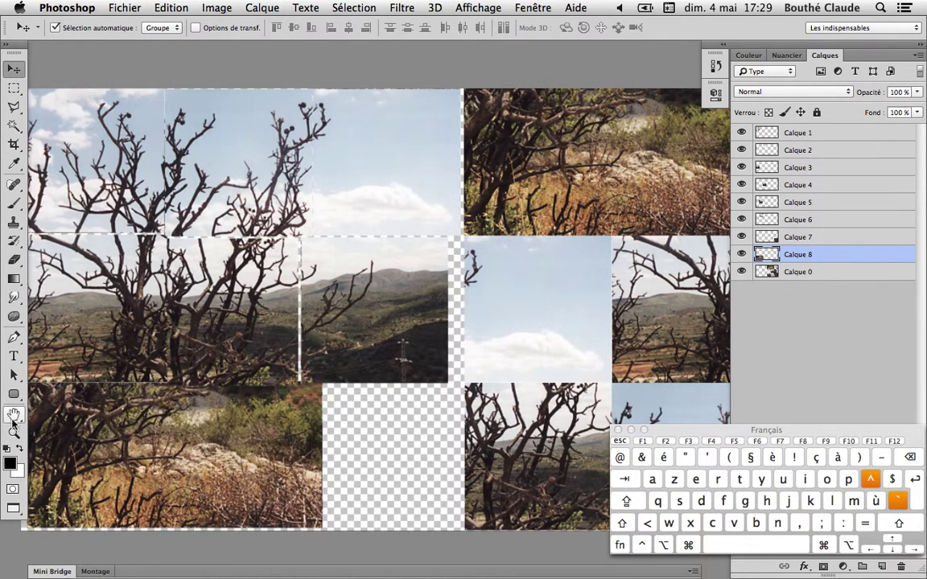
pyautogui.click(14, 415)
pyautogui.moveTo(77, 363); pyautogui.dragTo(145, 341)
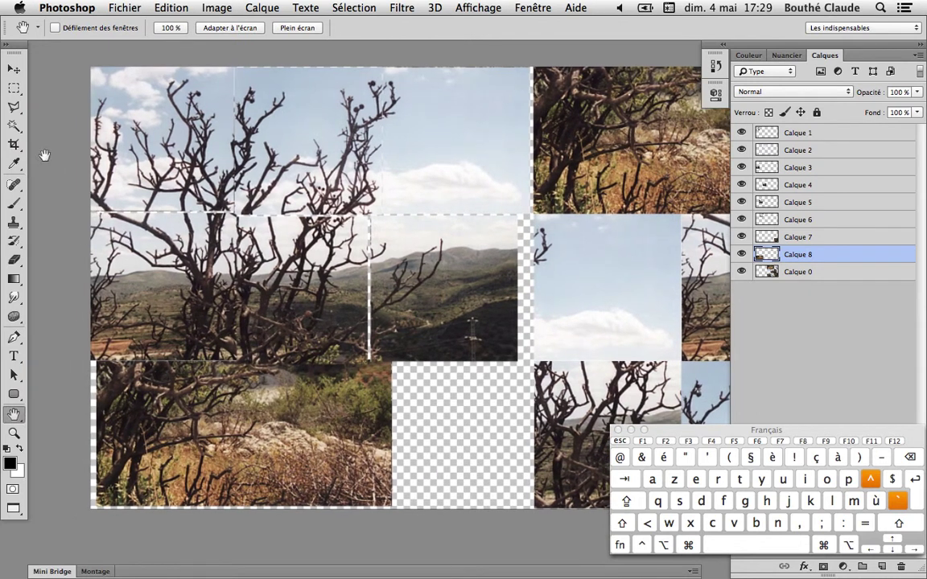
pyautogui.click(13, 70)
pyautogui.moveTo(210, 435); pyautogui.dragTo(205, 434)
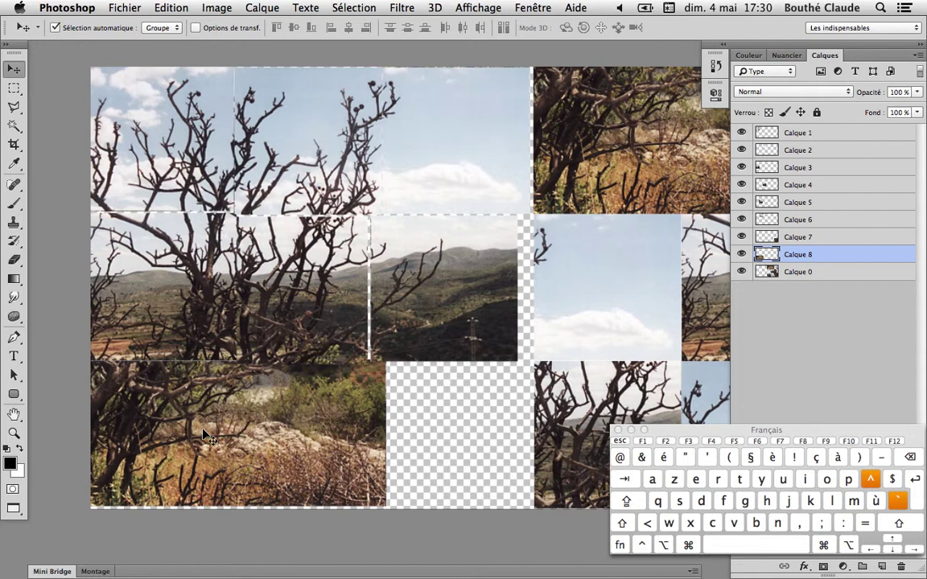
# Make Calque 7 active and load its pixels as a selection to locate its tile.
pyautogui.click(13, 413)
pyautogui.moveTo(445, 379); pyautogui.dragTo(217, 355)
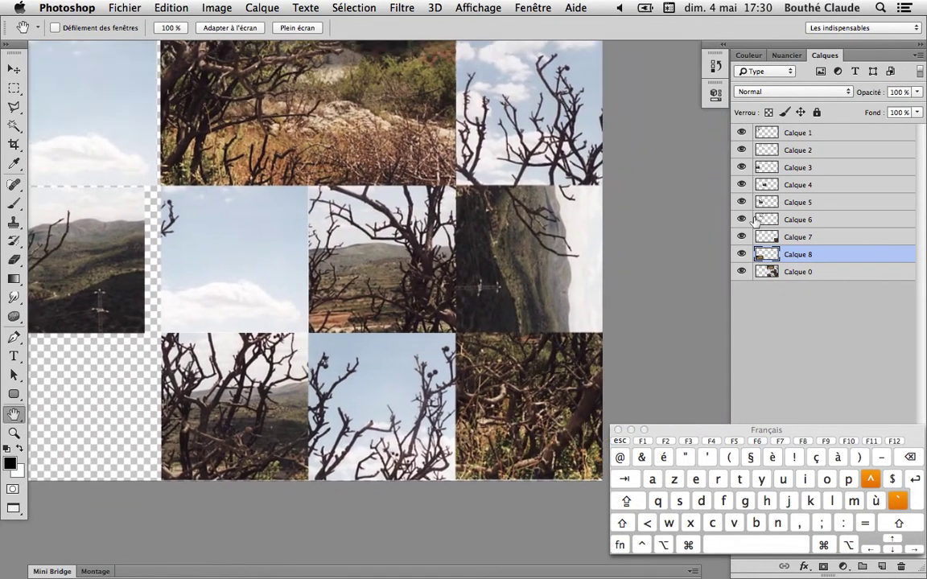
pyautogui.click(798, 235)
pyautogui.rightClick(798, 236)
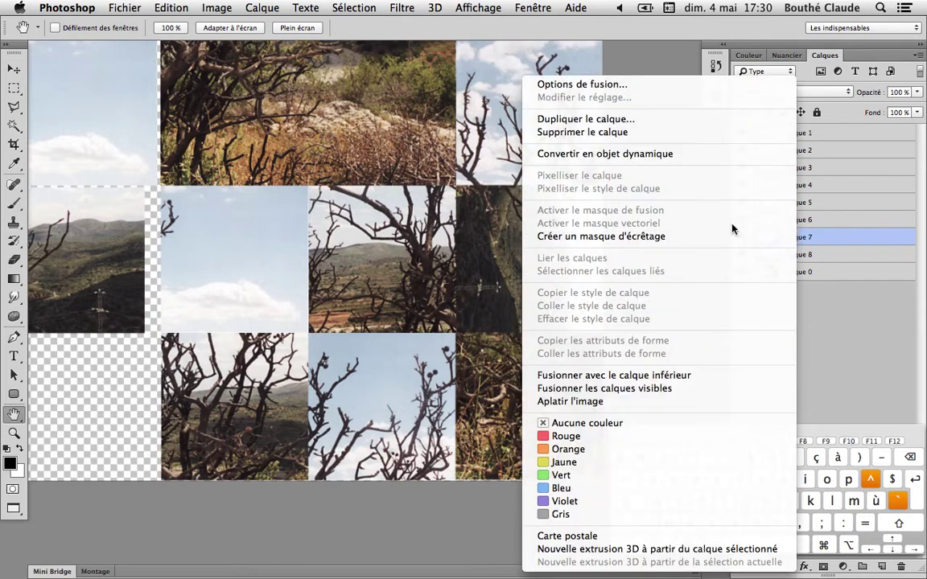
pyautogui.click(899, 309)
pyautogui.rightClick(771, 236)
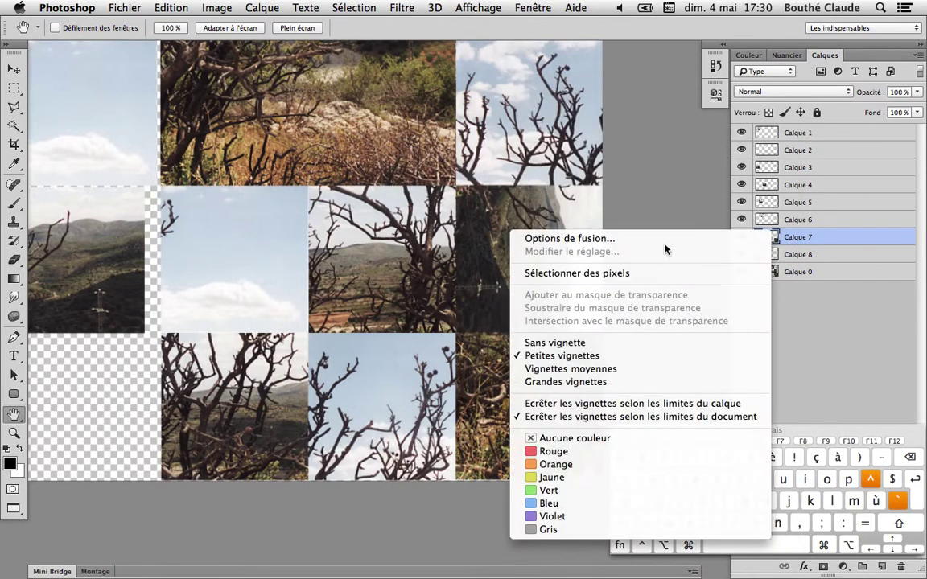
pyautogui.click(642, 272)
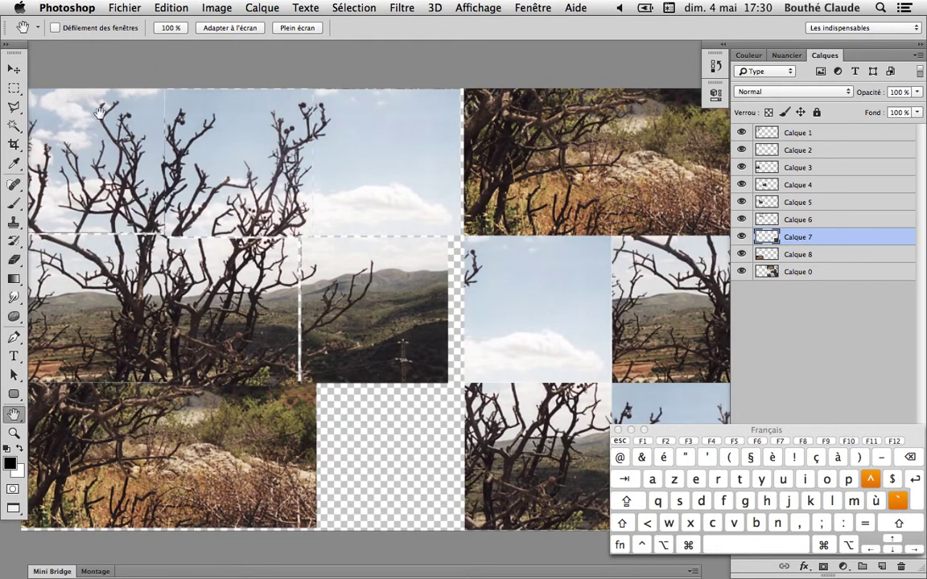
pyautogui.press('v')
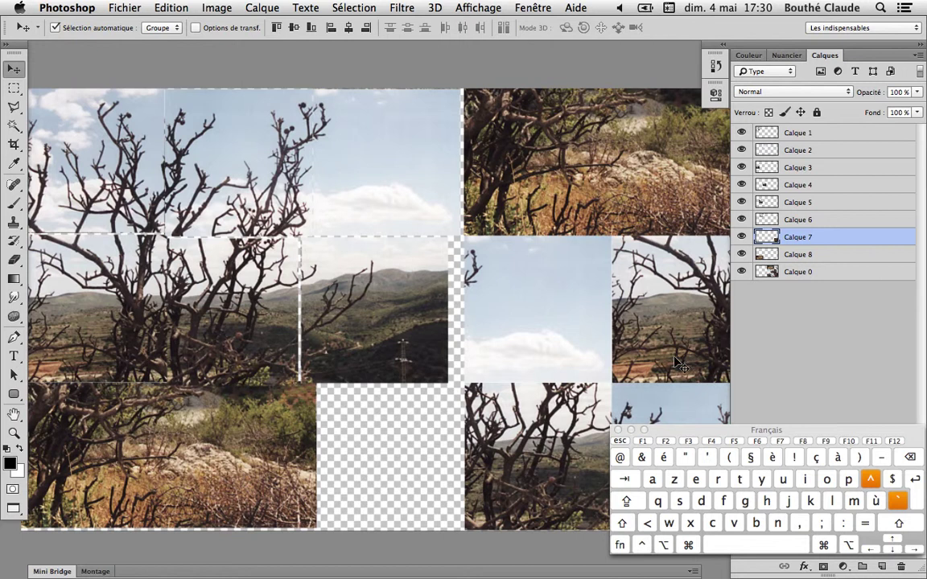
pyautogui.moveTo(705, 404); pyautogui.dragTo(478, 342)
pyautogui.press('super+z')
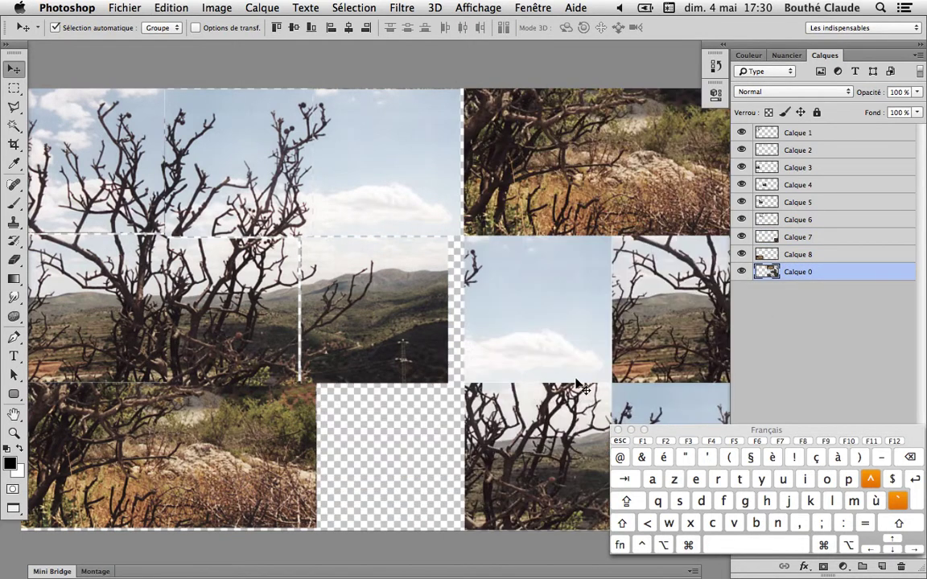
# Move the tangled-branches tile of Calque 7 into the bottom row beside the double-width rocks tile, and hide Calque 0.
pyautogui.moveTo(567, 354); pyautogui.dragTo(491, 301)
pyautogui.moveTo(604, 341); pyautogui.dragTo(223, 344)
pyautogui.click(742, 272)
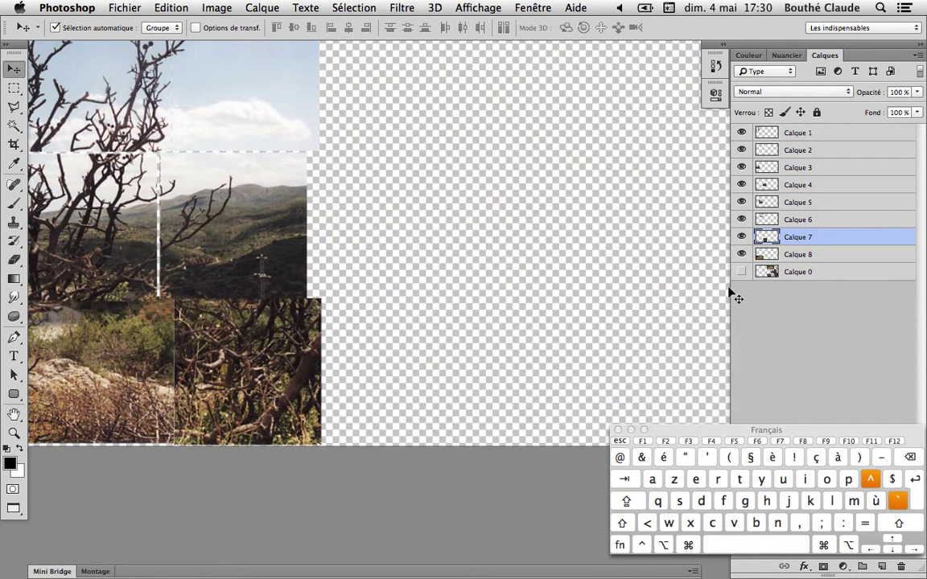
pyautogui.click(14, 414)
pyautogui.moveTo(211, 288); pyautogui.dragTo(418, 344)
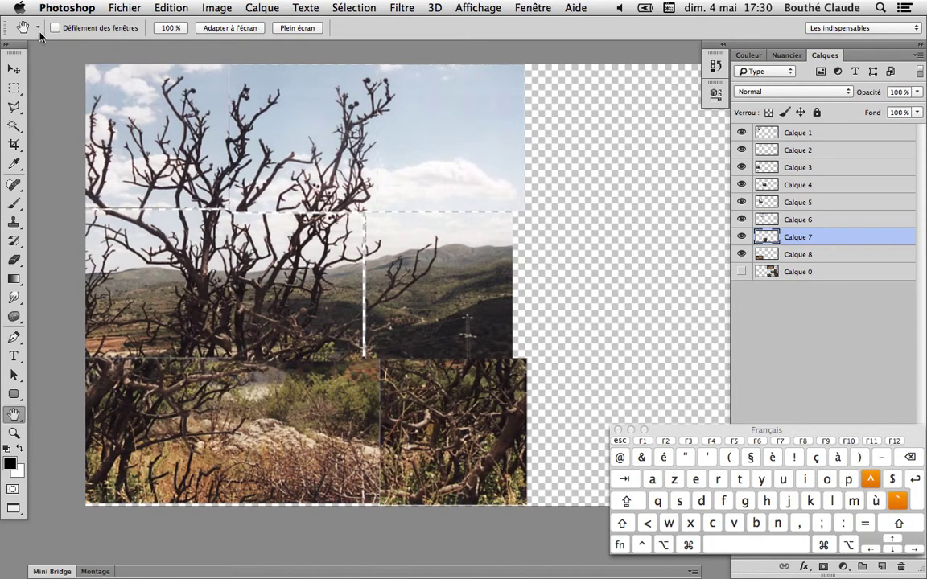
pyautogui.press('v')
pyautogui.click(161, 390)
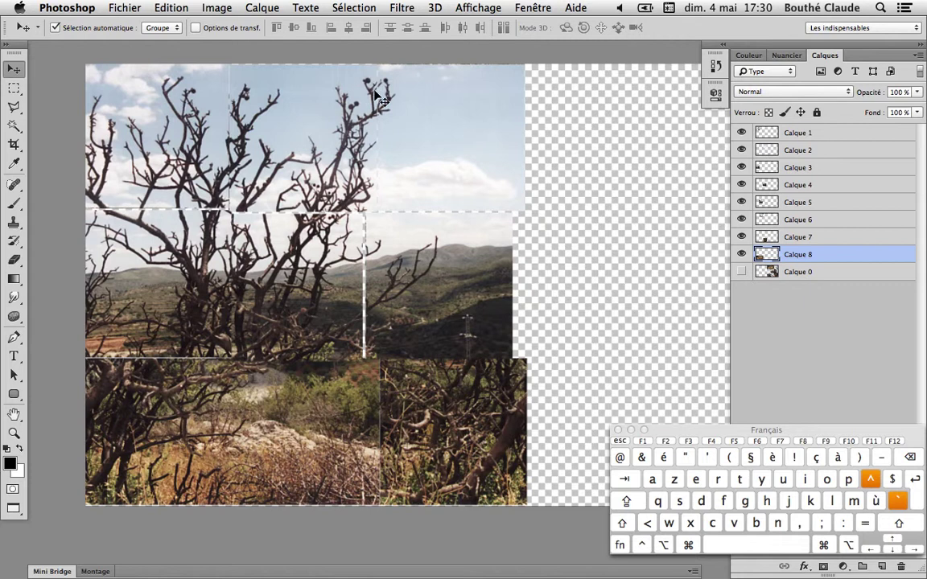
# Show the guides, align the Calque 7 tile with its bottom-row grid cell, and hide the guides again.
pyautogui.click(475, 8)
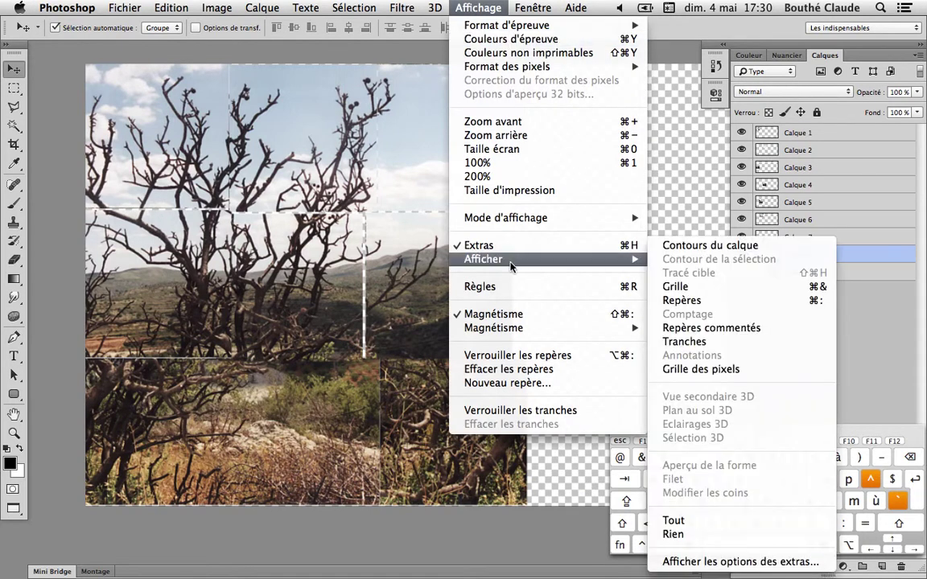
pyautogui.moveTo(586, 258)
pyautogui.click(681, 300)
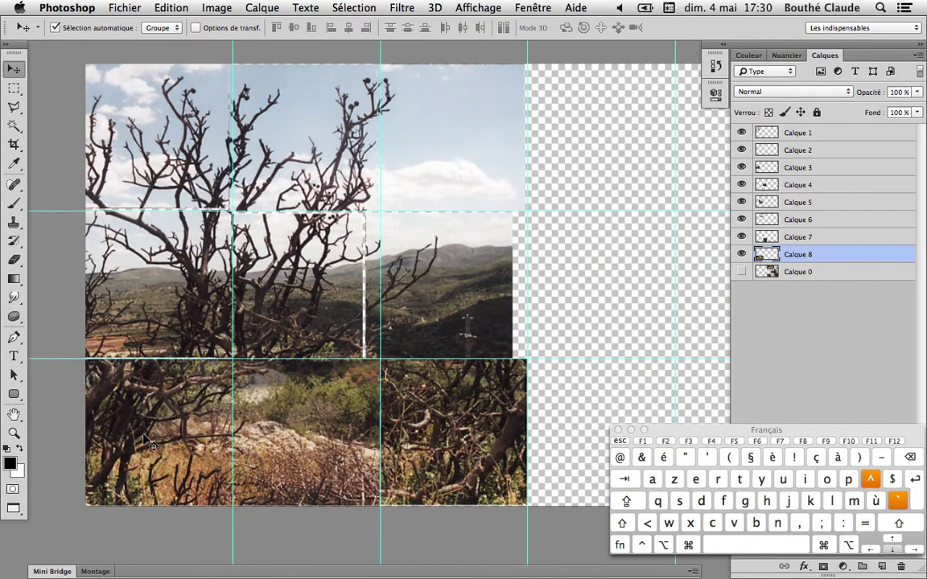
pyautogui.click(477, 453)
pyautogui.moveTo(475, 448); pyautogui.dragTo(475, 435)
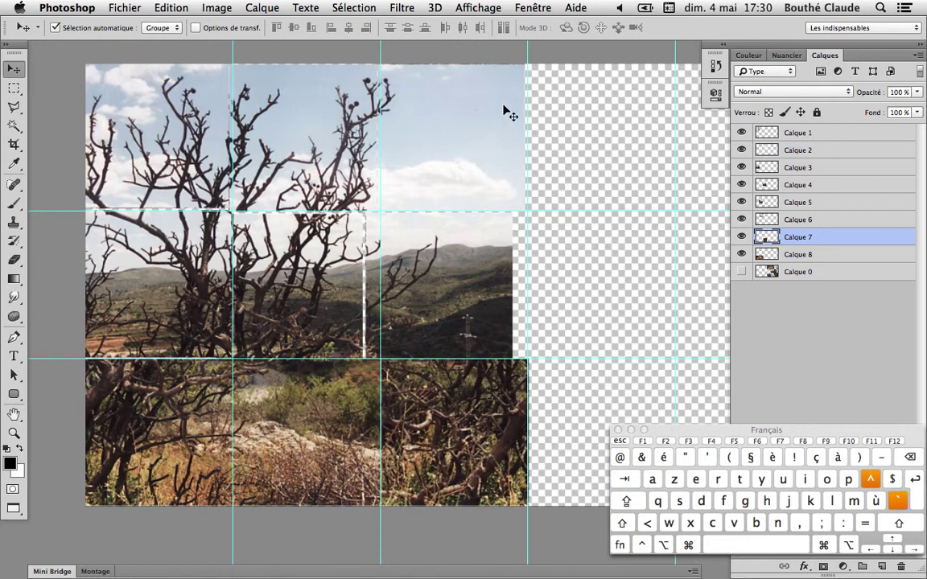
pyautogui.click(479, 9)
pyautogui.moveTo(515, 259)
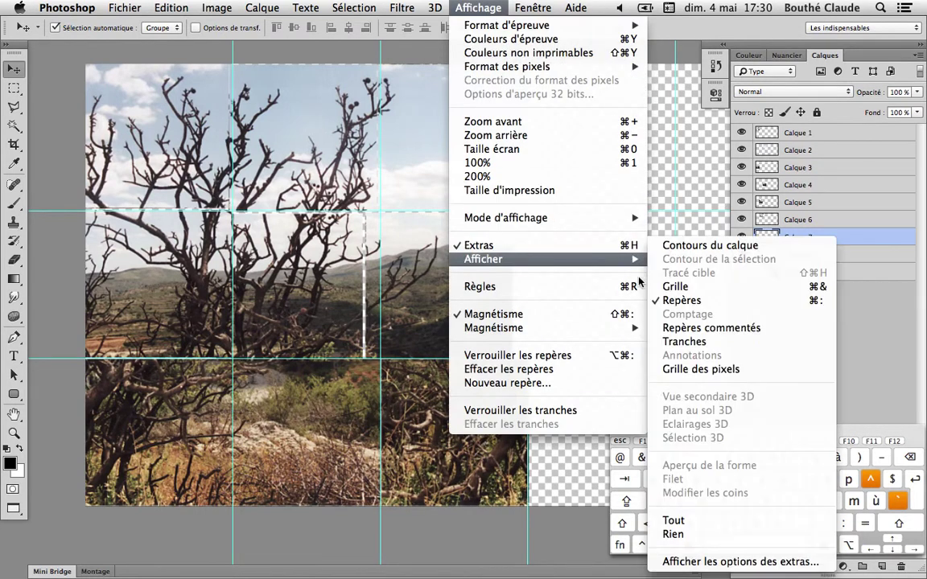
pyautogui.click(676, 300)
# Shift the Calque 4 hills tile right to line up with the tile below, and slide the Calque 5 branches tile against it.
pyautogui.click(469, 297)
pyautogui.moveTo(442, 295)
pyautogui.mouseDown()
pyautogui.moveTo(471, 291)
pyautogui.moveTo(455, 295)
pyautogui.mouseUp()
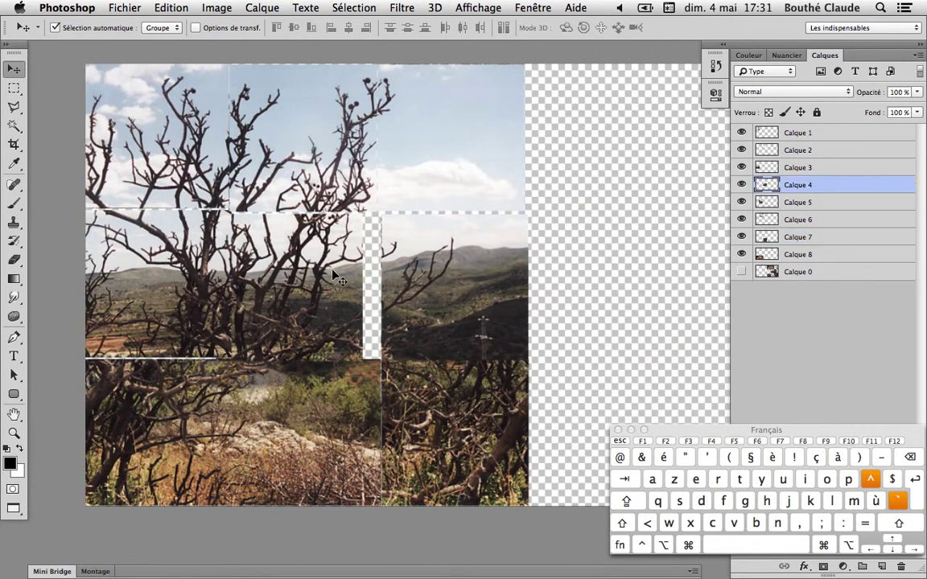
pyautogui.moveTo(321, 283); pyautogui.dragTo(338, 279)
# Swap the bottom-row tiles so the Calque 7 branches tile sits at the canvas's left edge with the Calque 8 rocks tile to its right.
pyautogui.moveTo(472, 399); pyautogui.dragTo(566, 314)
pyautogui.moveTo(234, 401); pyautogui.dragTo(382, 405)
pyautogui.moveTo(494, 280); pyautogui.dragTo(159, 397)
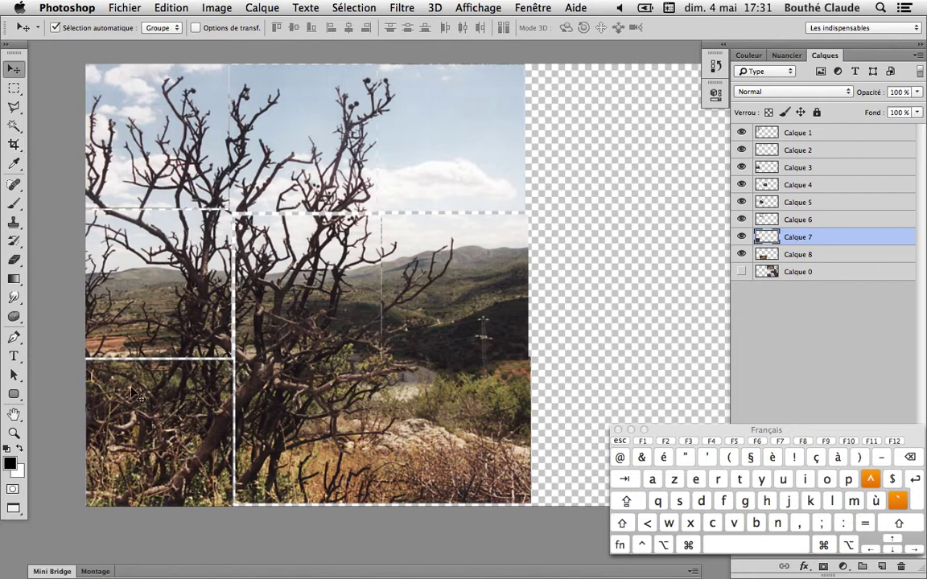
pyautogui.press('Up')
pyautogui.press('Up')
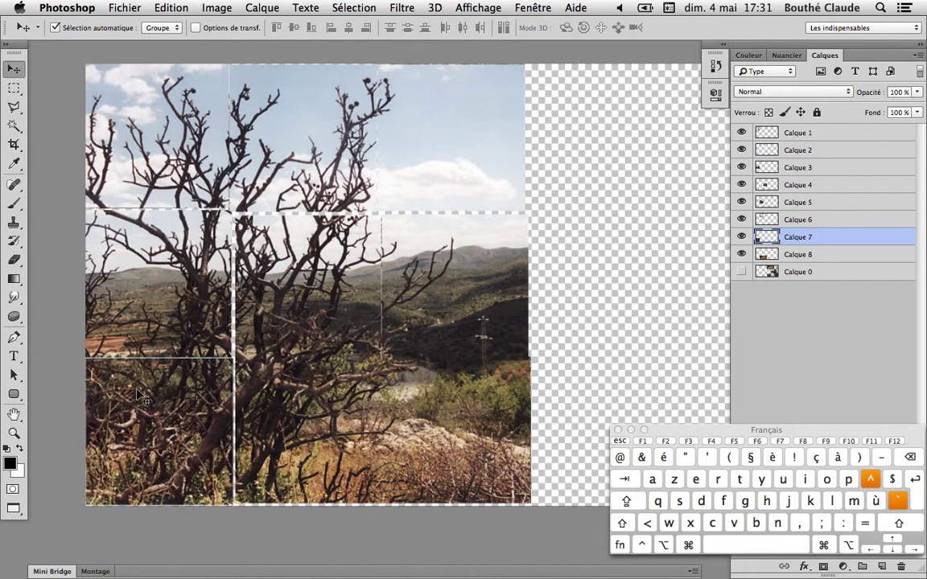
# Nudge the Calque 8 rocks tile down and left until it meets the Calque 7 tile and the canvas's bottom edge.
pyautogui.click(239, 397)
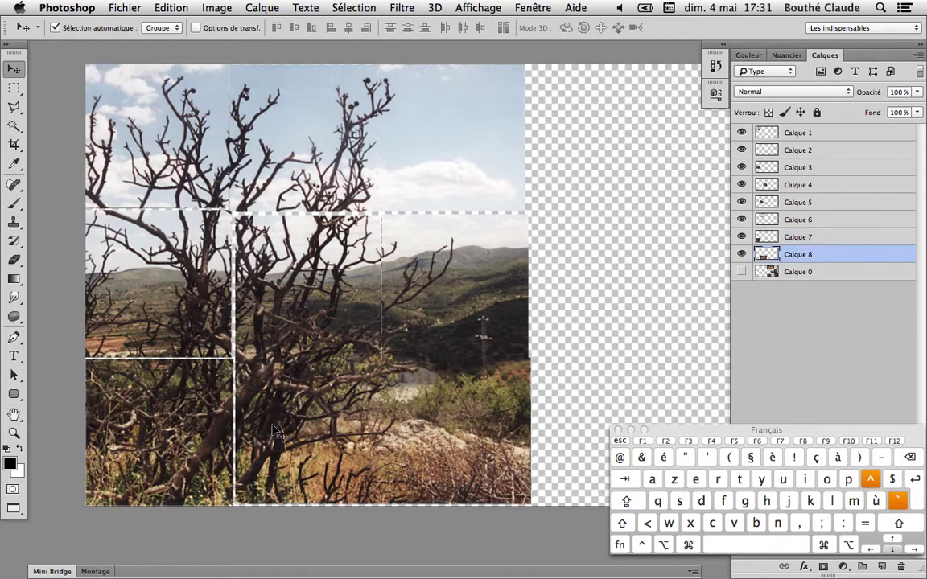
pyautogui.press('Down')
pyautogui.press('Left')
pyautogui.press('Left')
pyautogui.press('Left')
pyautogui.press('Left')
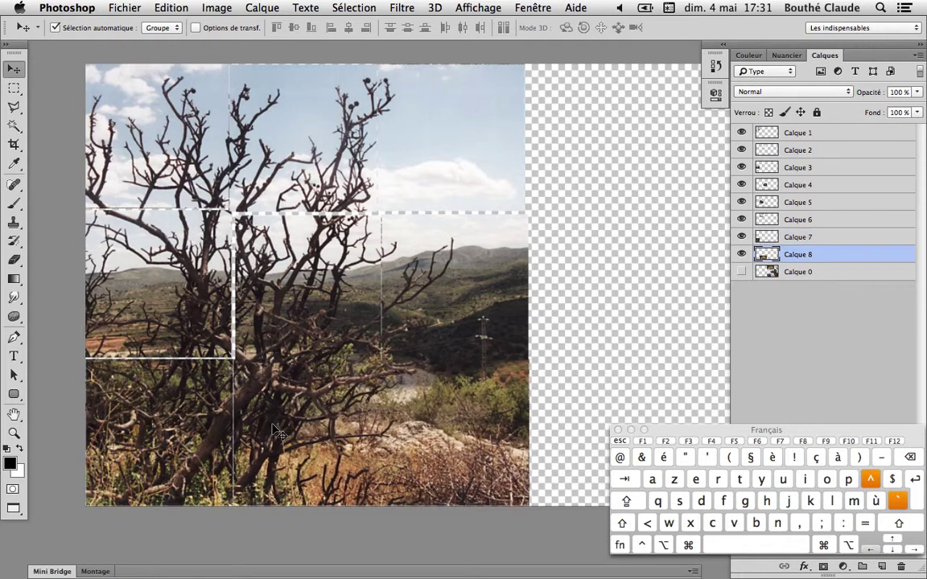
# Nudge the Calque 3 tile, at the left of the middle row, slightly right to line up its branches with the neighbouring tiles.
pyautogui.click(139, 294)
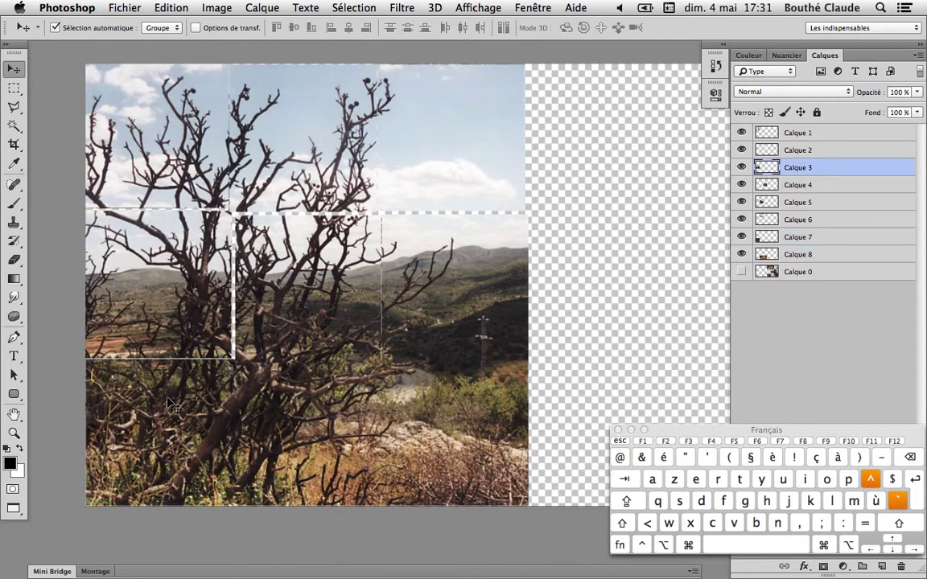
pyautogui.press('Right')
pyautogui.press('Right')
pyautogui.press('Down')
pyautogui.press('Right')
pyautogui.press('Right')
pyautogui.press('Left')
pyautogui.press('Left')
pyautogui.press('Up')
# Nudge the Calque 5 tile in the centre of the middle row left until it meets the Calque 3 tile.
pyautogui.click(246, 354)
pyautogui.press('Left')
pyautogui.press('Left')
pyautogui.press('Left')
pyautogui.press('Left')
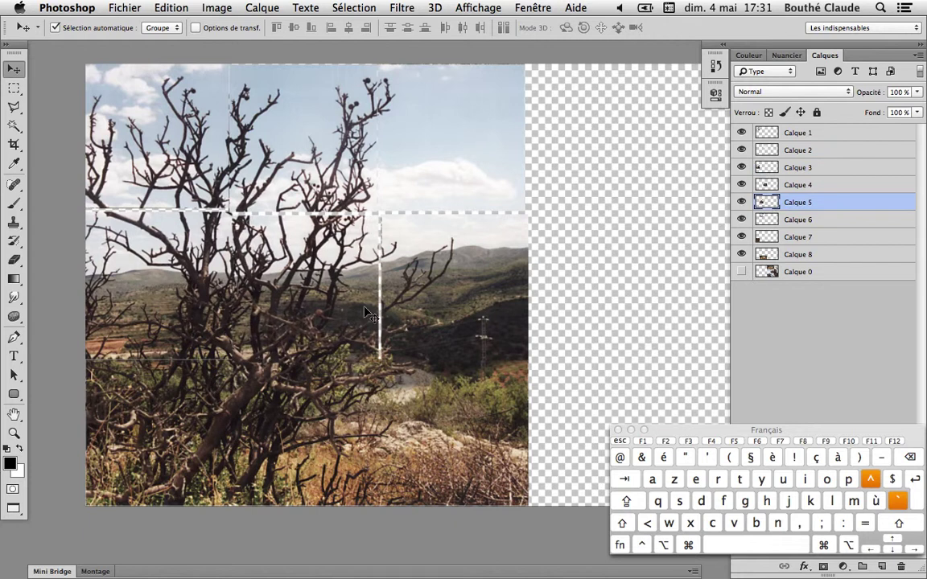
# Nudge the Calque 4 hills tile left to close the gap with the Calque 5 tile.
pyautogui.click(397, 314)
pyautogui.press('Left')
pyautogui.press('Left')
pyautogui.press('Left')
pyautogui.press('Left')
pyautogui.press('Left')
pyautogui.press('Left')
pyautogui.press('Left')
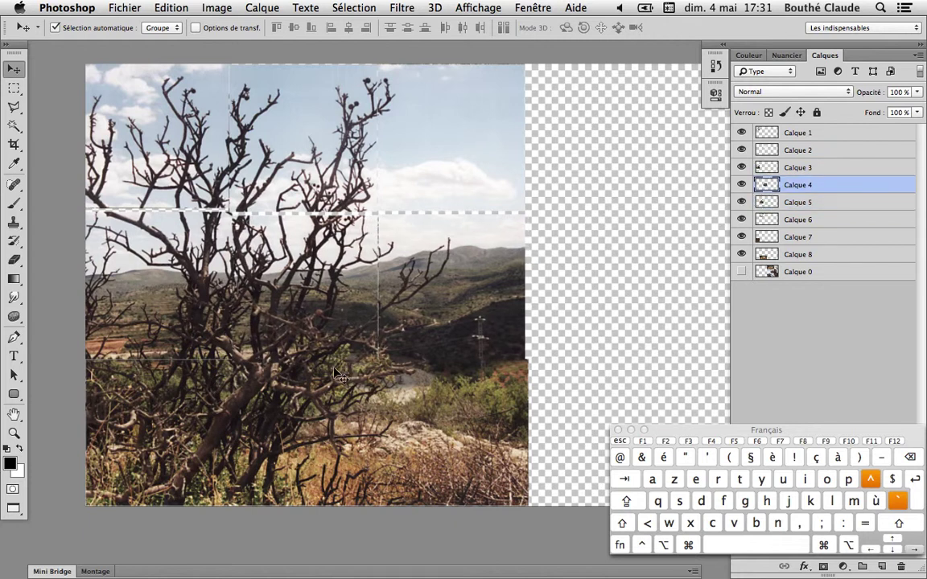
# Nudge the three top-row tiles, Calque 2, Calque 1 and Calque 6, down to close the gap above the middle row.
pyautogui.click(387, 201)
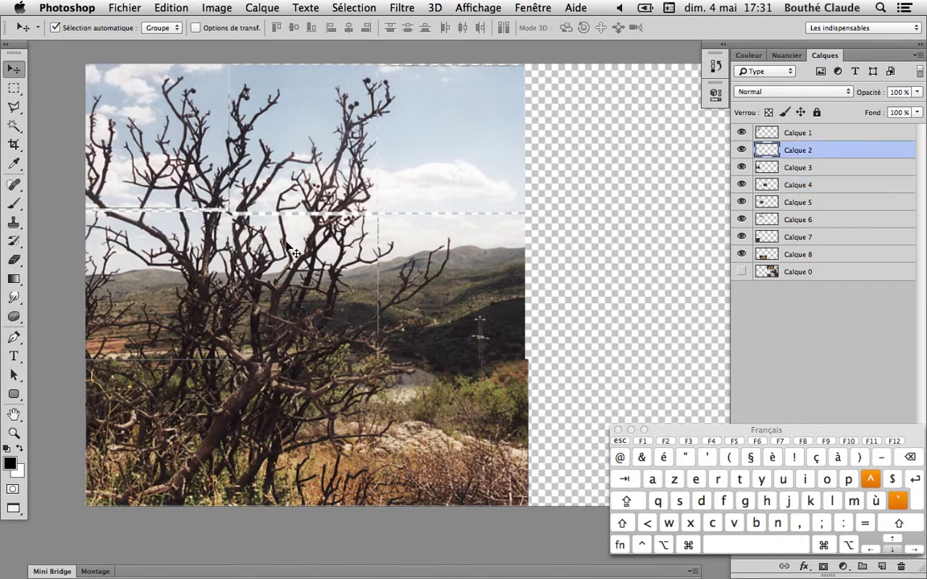
pyautogui.click(191, 179)
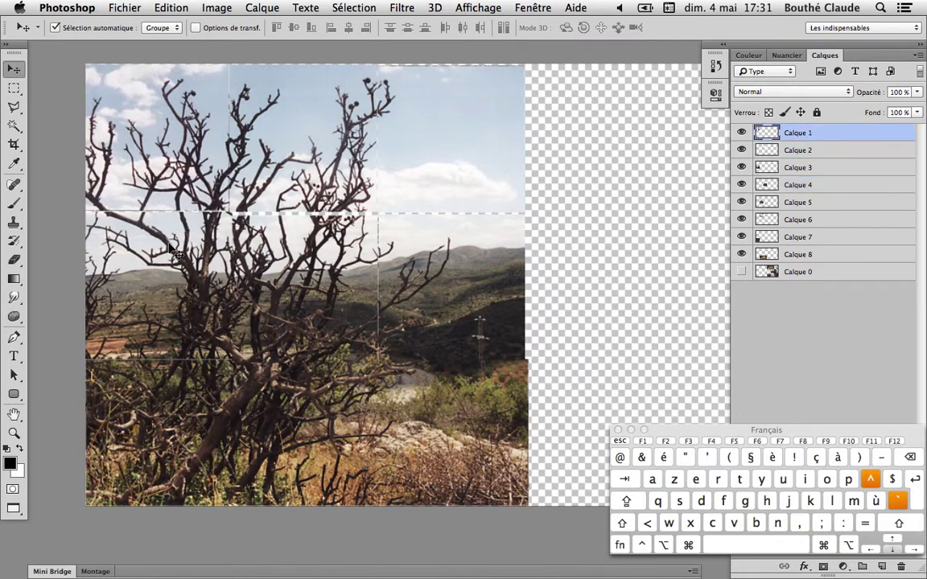
pyautogui.click(276, 150)
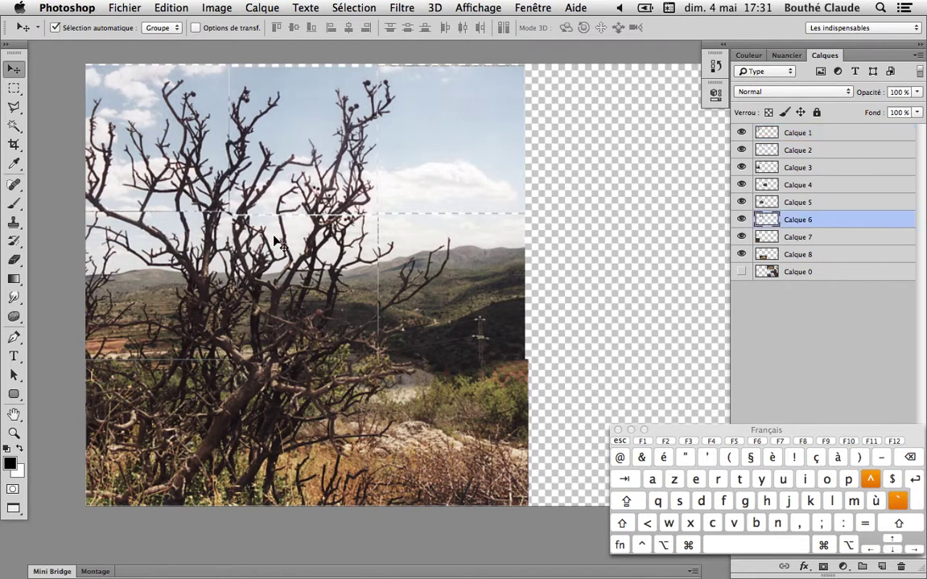
pyautogui.click(409, 201)
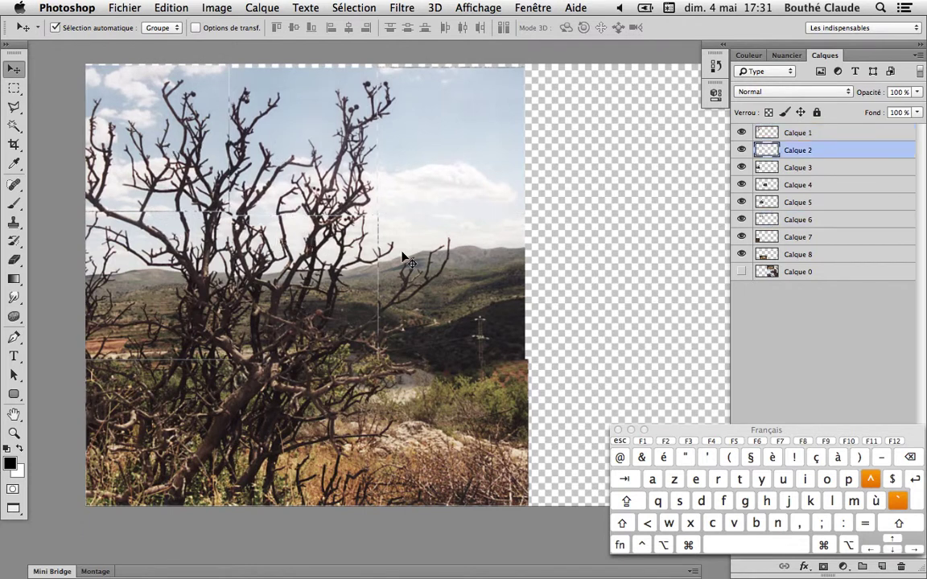
# Fine-tune the horizontal position of the Calque 4 hills tile against the Calque 5 tile.
pyautogui.click(422, 249)
pyautogui.moveTo(417, 274); pyautogui.dragTo(423, 272)
pyautogui.press('Right')
pyautogui.press('Left')
pyautogui.press('Right')
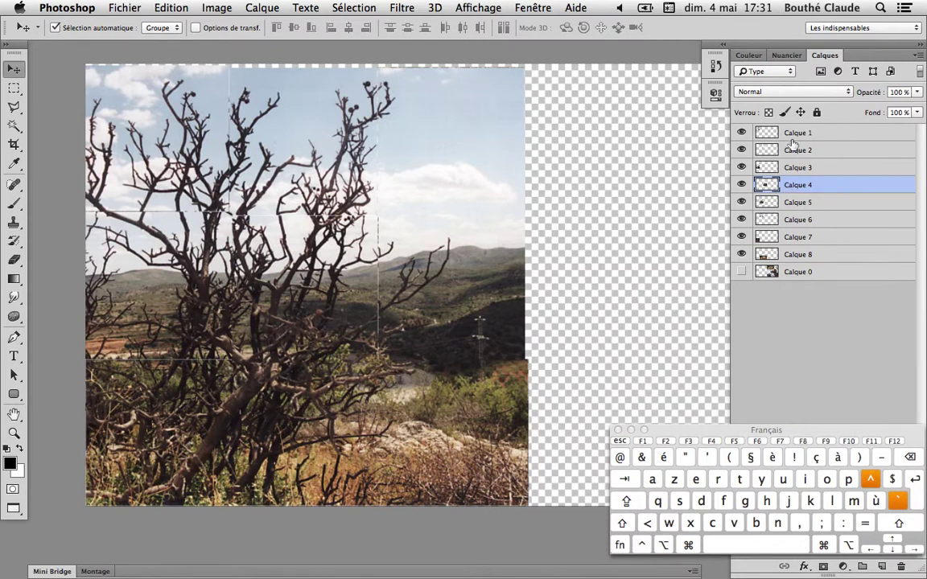
# Hide and show individual layers one at a time to identify which tile of the picture each one holds.
pyautogui.click(821, 255)
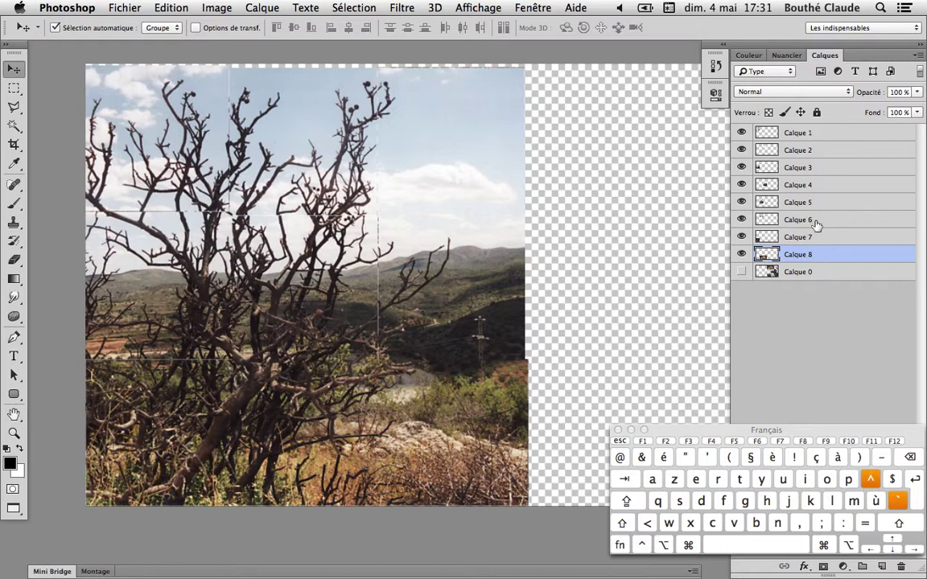
pyautogui.click(742, 151)
pyautogui.click(742, 150)
pyautogui.click(741, 167)
pyautogui.click(741, 168)
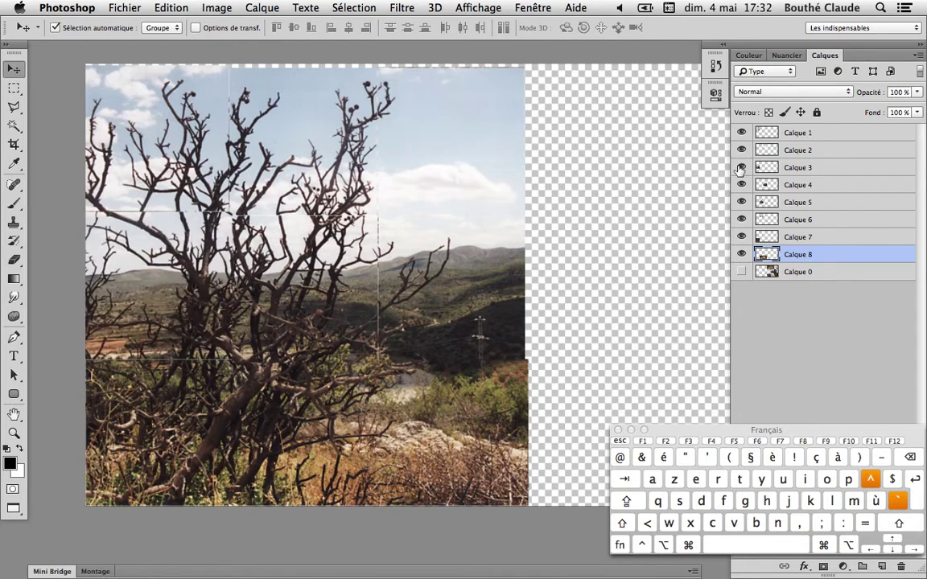
pyautogui.click(742, 237)
pyautogui.click(742, 237)
pyautogui.click(741, 238)
pyautogui.click(741, 238)
pyautogui.click(741, 254)
pyautogui.click(741, 255)
pyautogui.click(741, 220)
pyautogui.click(741, 219)
pyautogui.click(740, 256)
pyautogui.click(740, 255)
pyautogui.click(741, 237)
pyautogui.click(741, 237)
pyautogui.click(742, 221)
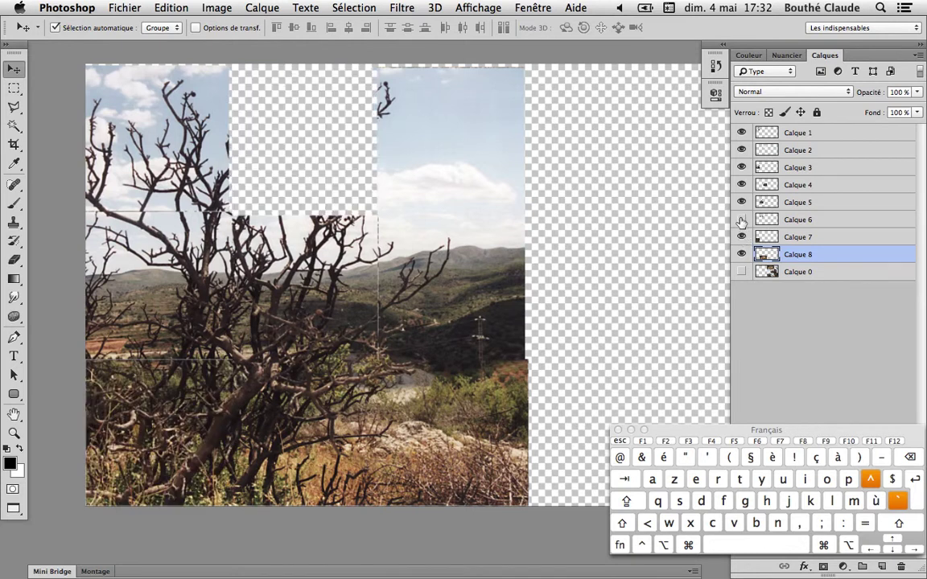
pyautogui.click(742, 221)
# Reorder the layers so that Calque 6 sits directly below Calque 1 and above Calque 2.
pyautogui.moveTo(801, 220); pyautogui.dragTo(812, 131)
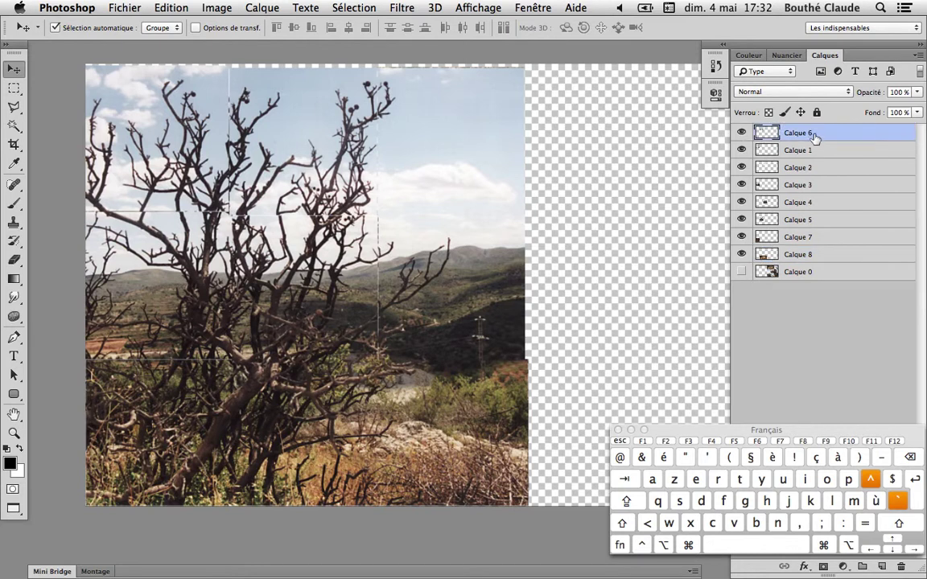
pyautogui.click(741, 167)
pyautogui.click(742, 150)
pyautogui.click(741, 150)
pyautogui.moveTo(793, 135); pyautogui.dragTo(796, 151)
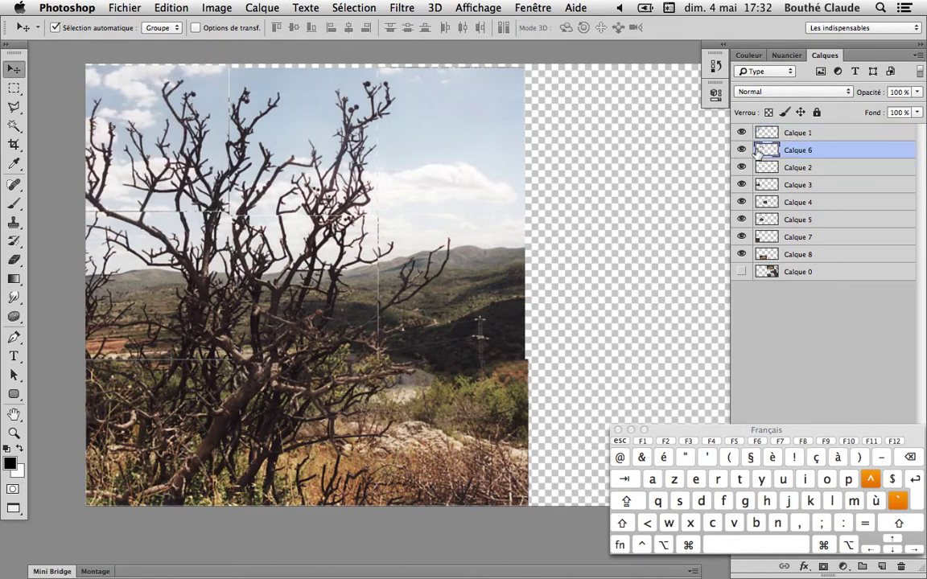
# Check the upper layers by hiding and showing them in turn, and place Calque 5 between Calque 3 and Calque 4.
pyautogui.click(741, 132)
pyautogui.click(741, 133)
pyautogui.click(741, 150)
pyautogui.click(742, 150)
pyautogui.click(741, 167)
pyautogui.click(742, 167)
pyautogui.click(741, 186)
pyautogui.click(742, 185)
pyautogui.click(741, 202)
pyautogui.click(742, 202)
pyautogui.moveTo(790, 202); pyautogui.dragTo(792, 211)
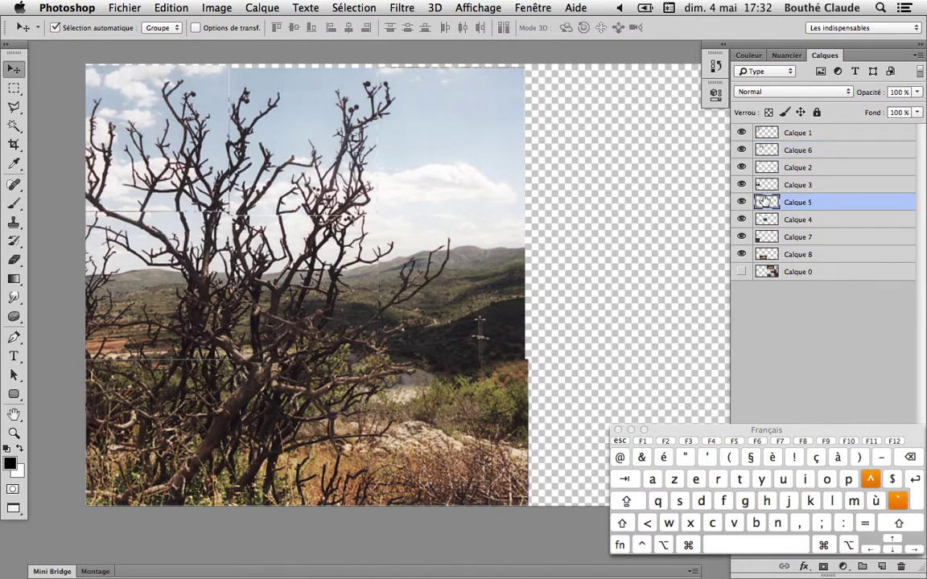
# Hide and show Calque 5, Calque 4, Calque 7 and Calque 8 in turn to check that they follow the tile order.
pyautogui.click(742, 202)
pyautogui.click(741, 202)
pyautogui.click(742, 220)
pyautogui.click(741, 220)
pyautogui.click(741, 236)
pyautogui.click(742, 236)
pyautogui.click(741, 254)
pyautogui.click(742, 255)
# Fine-tune the tiles directly in the picture, nudging the top-left Calque 1 tile down toward the middle row.
pyautogui.click(471, 265)
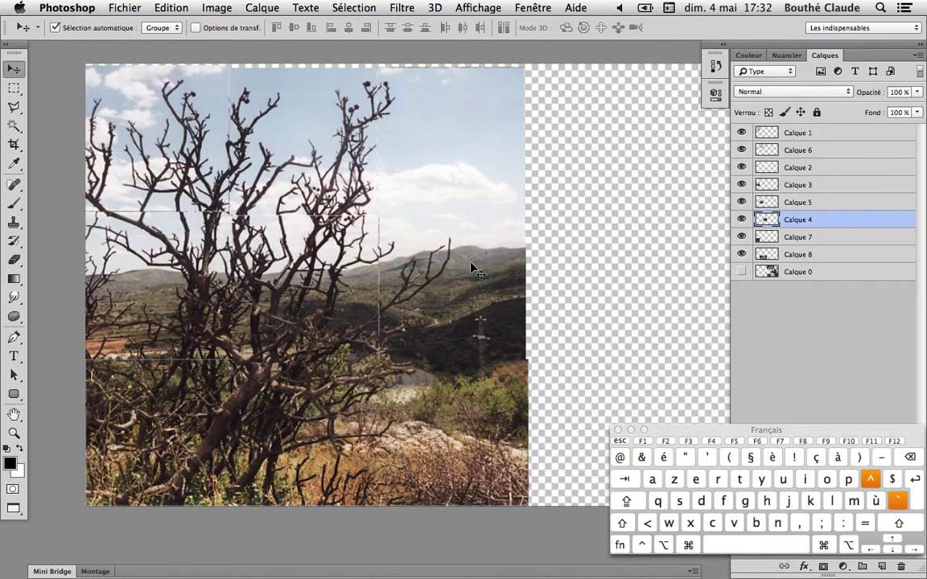
pyautogui.click(337, 250)
pyautogui.click(158, 229)
pyautogui.click(169, 179)
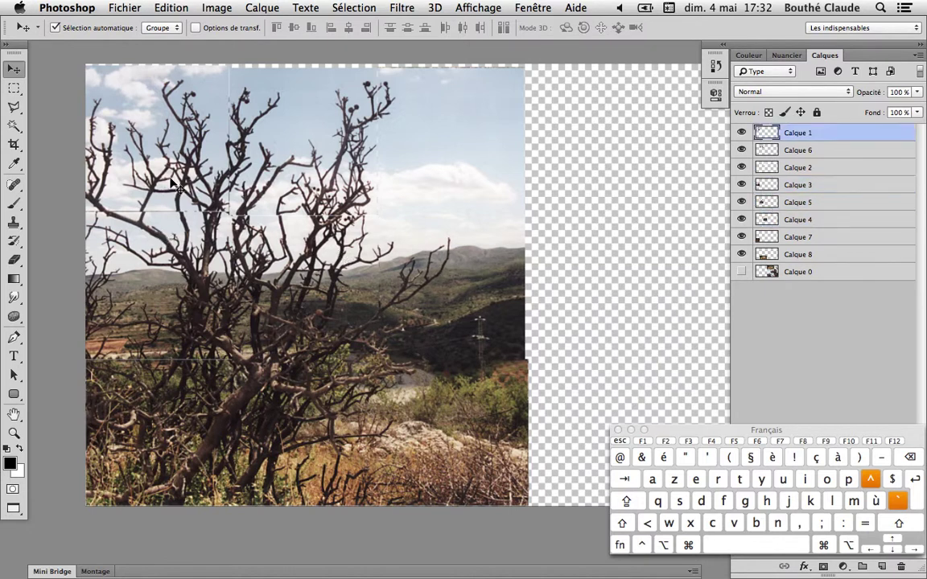
pyautogui.moveTo(176, 211); pyautogui.dragTo(176, 243)
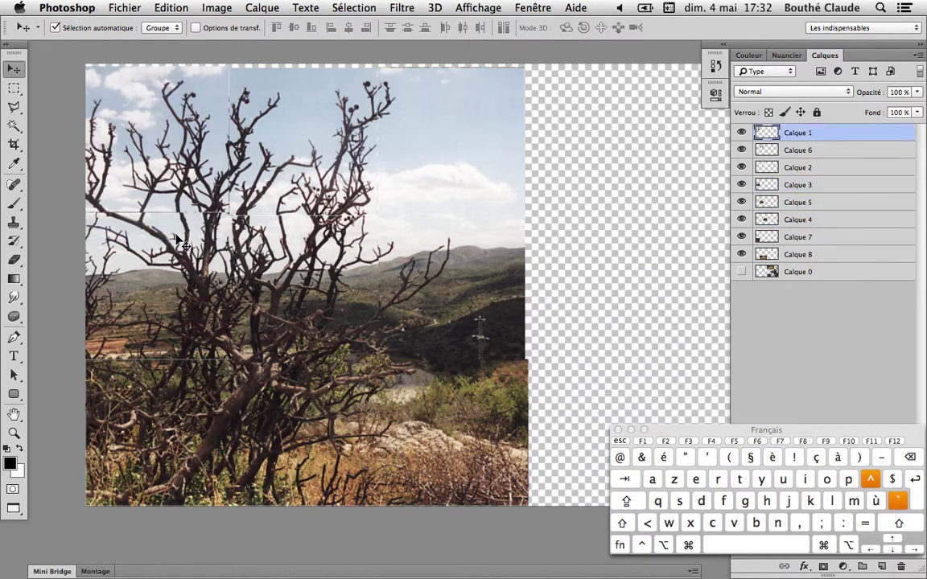
# Nudge the top-left Calque 1 tile slightly down and the neighbouring Calque 6 tile slightly up to tighten the top row.
pyautogui.moveTo(155, 232); pyautogui.dragTo(151, 187)
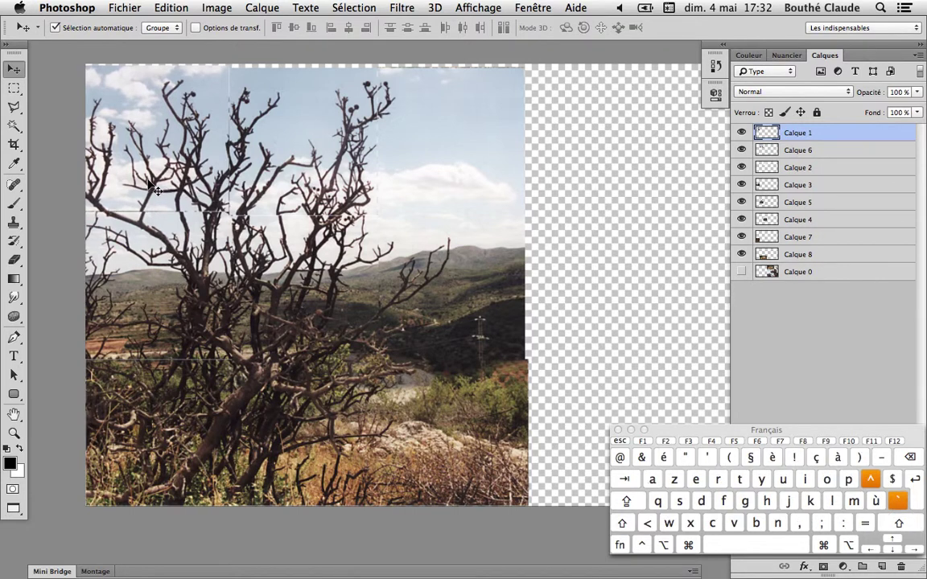
pyautogui.press('Down')
pyautogui.press('Down')
pyautogui.click(247, 185)
pyautogui.press('Up')
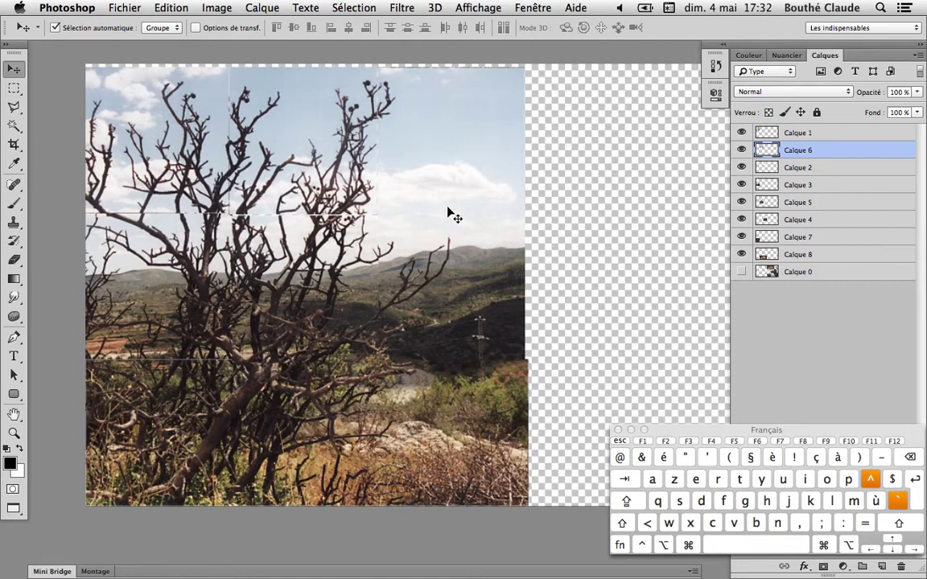
# Start cropping the image with the Crop tool, adjusting the crop frame's top-left corner to the picture and keeping the crop pending.
pyautogui.click(13, 144)
pyautogui.moveTo(88, 71); pyautogui.dragTo(85, 70)
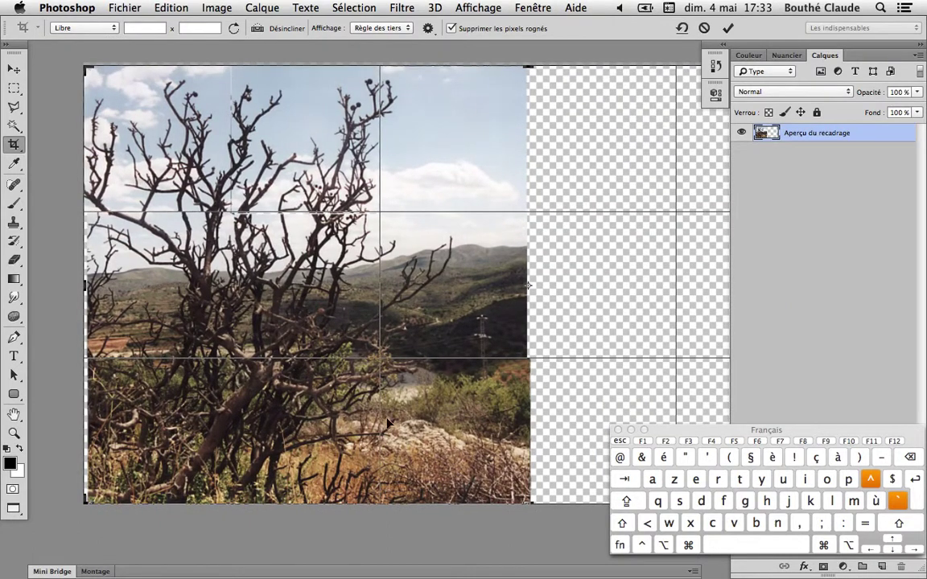
pyautogui.click(14, 417)
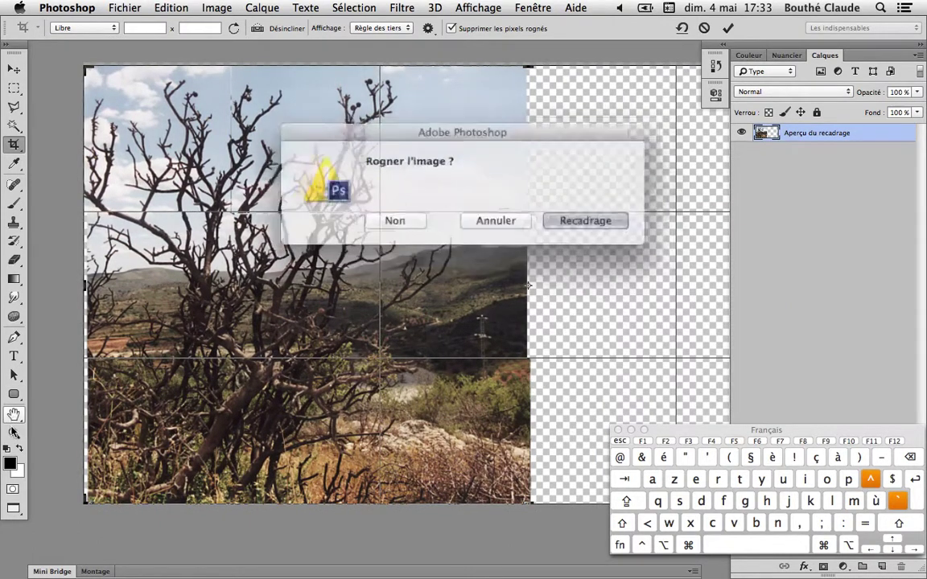
pyautogui.click(494, 218)
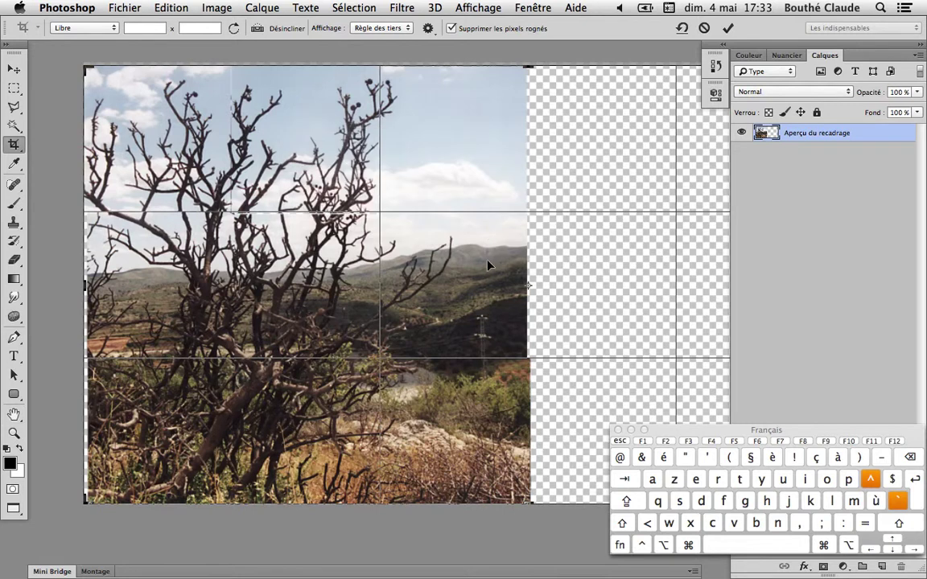
# Crop away the empty transparent area beside the reassembled landscape, fitting both side edges to the tiles, and fit the result on screen.
pyautogui.press('super')
pyautogui.press('super+minus')
pyautogui.press('super+minus')
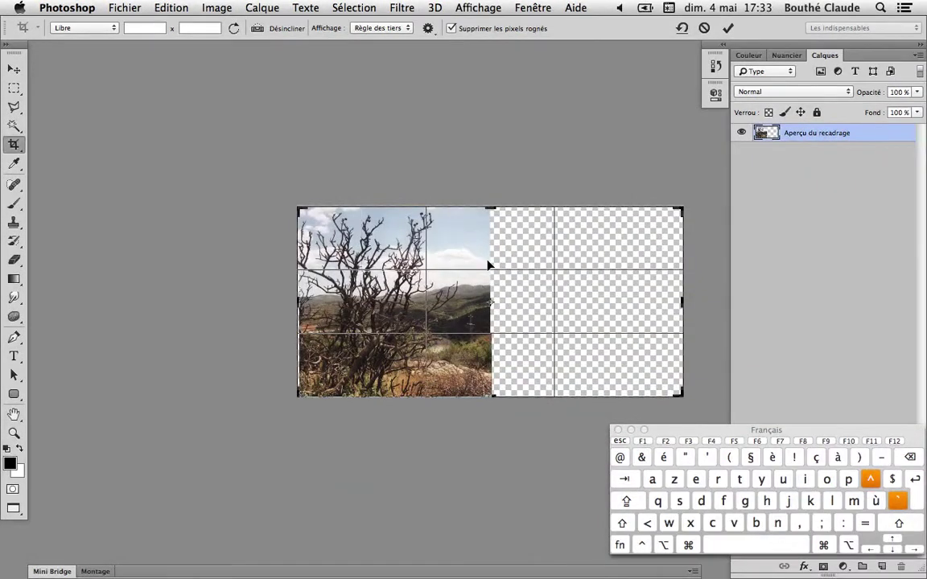
pyautogui.moveTo(682, 302); pyautogui.dragTo(580, 298)
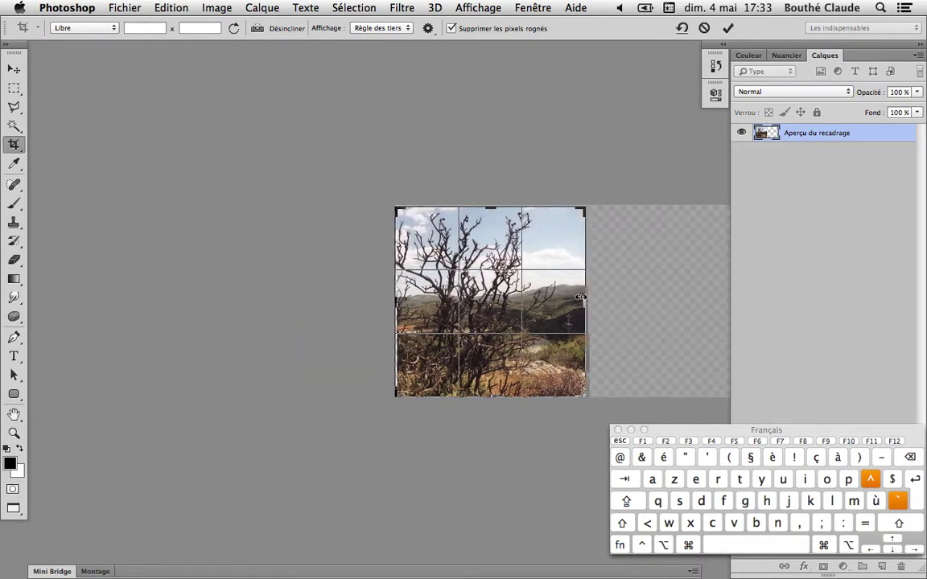
pyautogui.moveTo(399, 301); pyautogui.dragTo(398, 301)
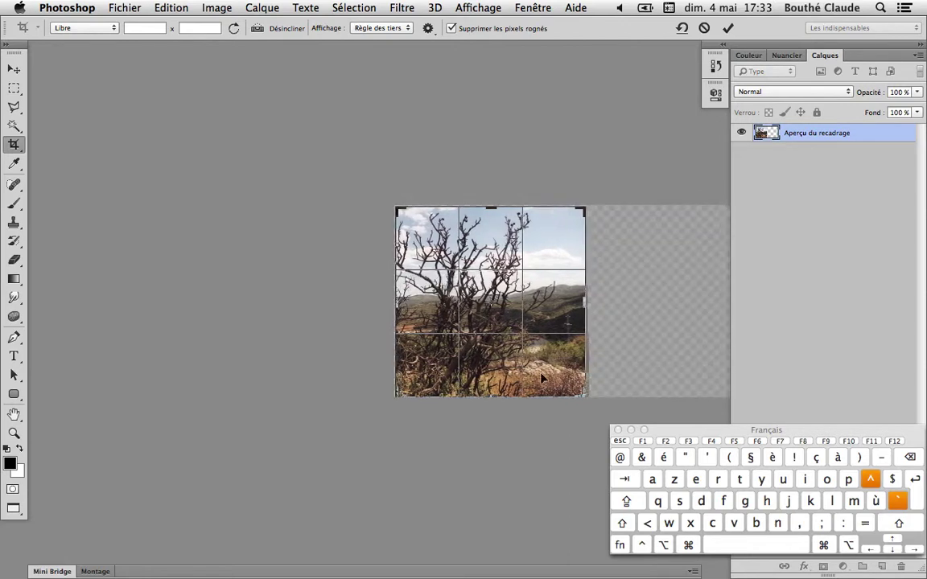
pyautogui.moveTo(582, 300)
pyautogui.mouseDown()
pyautogui.moveTo(590, 300)
pyautogui.moveTo(580, 301)
pyautogui.mouseUp()
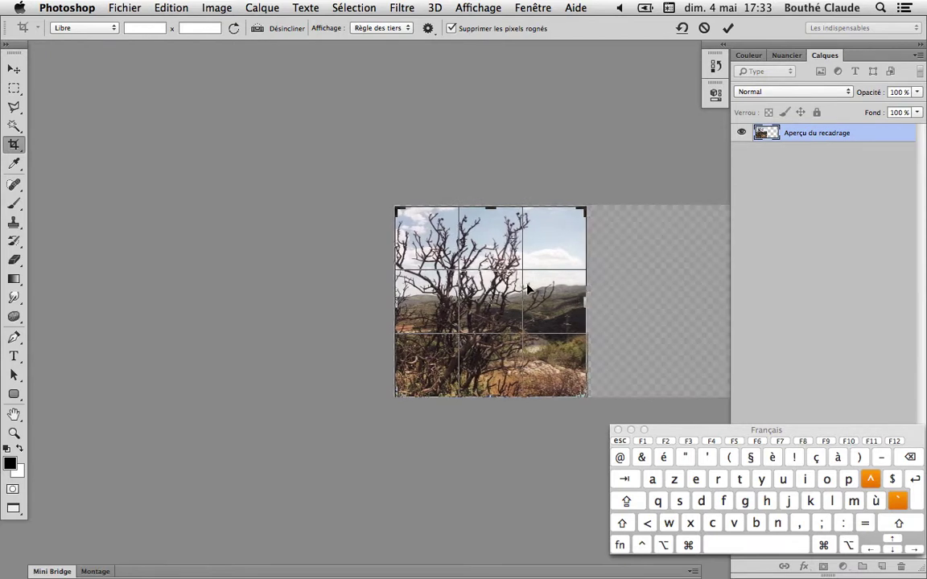
pyautogui.press('Return')
pyautogui.doubleClick(14, 414)
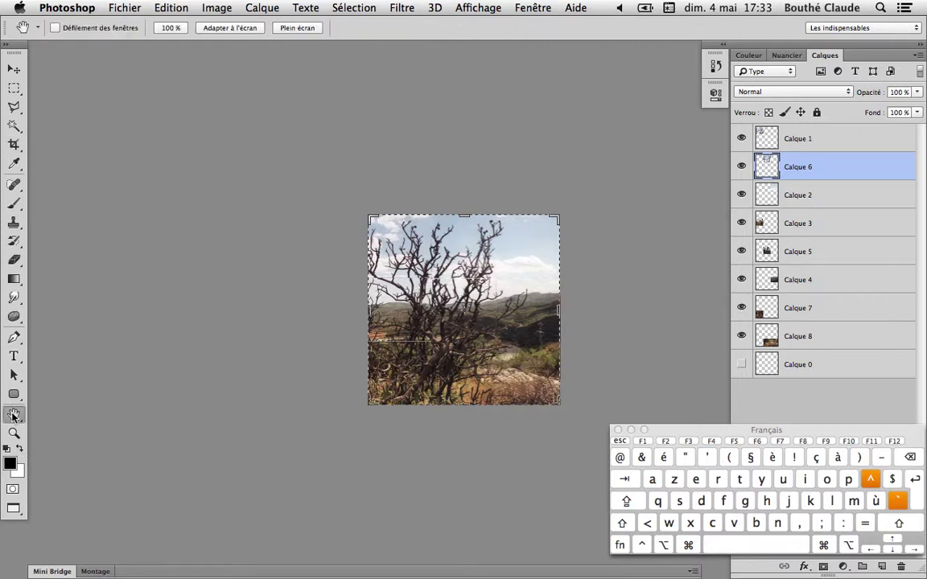
pyautogui.moveTo(359, 265); pyautogui.dragTo(272, 256)
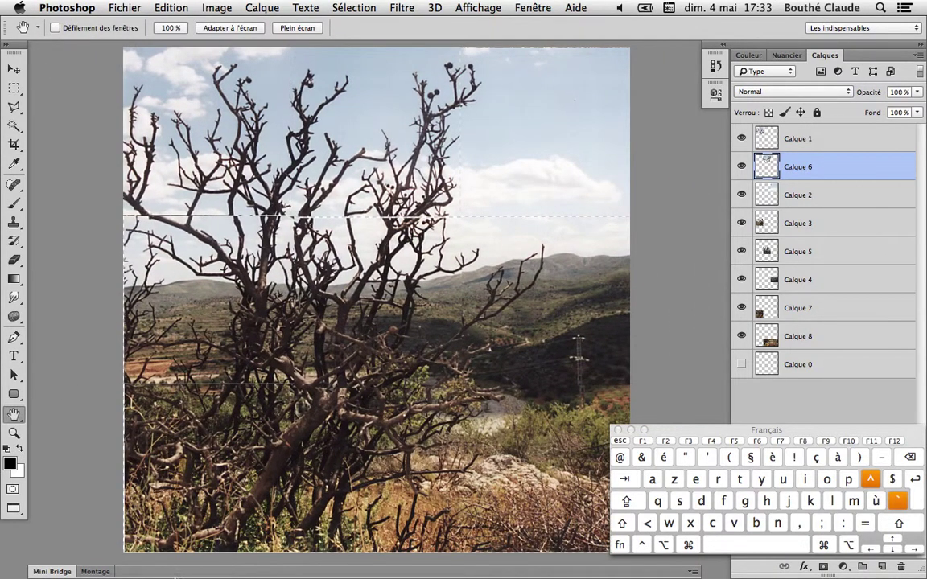